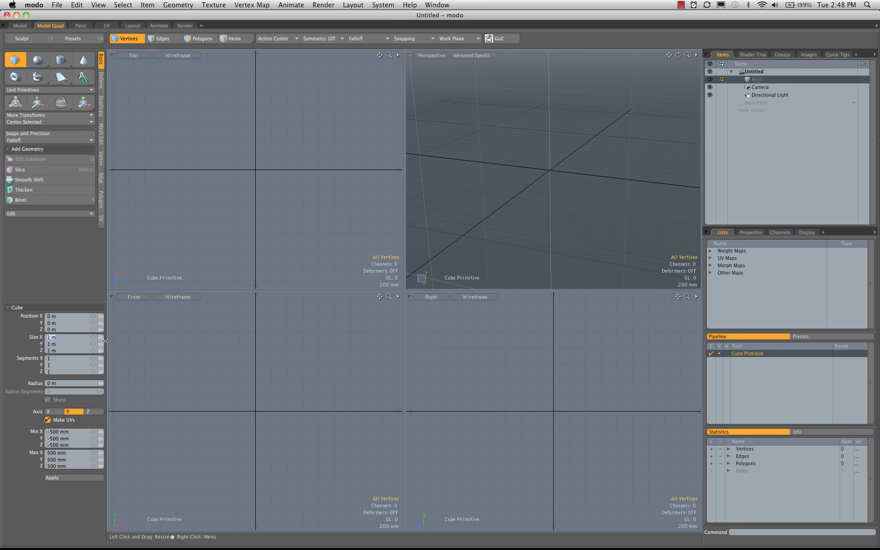
Set the cube primitive's size to 8 mm in X, 3.2 mm in Y and 8 mm in Z
text(8)
key(Tab)
text(3.2 mm)
key(Tab)
key(Tab)
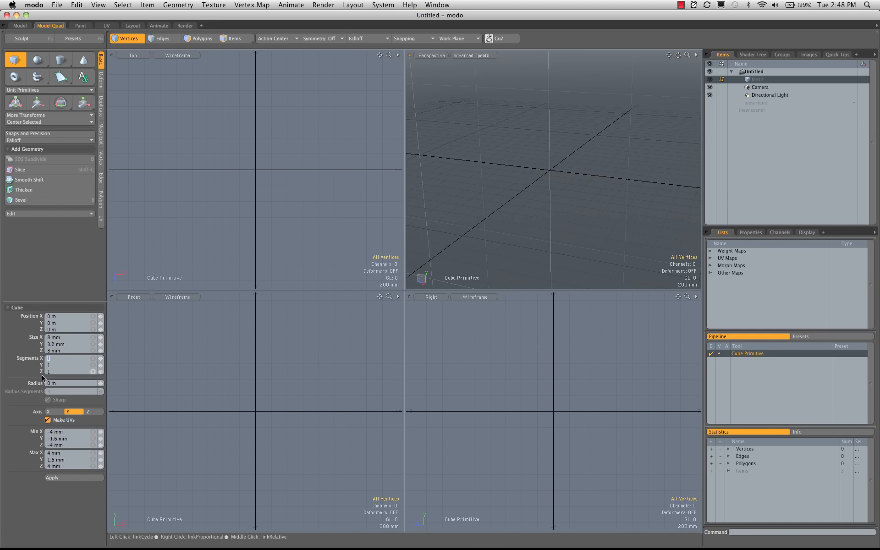
Set the cube primitive's Y position to 1.6 mm and create the box, fitted to the views
click(53, 323)
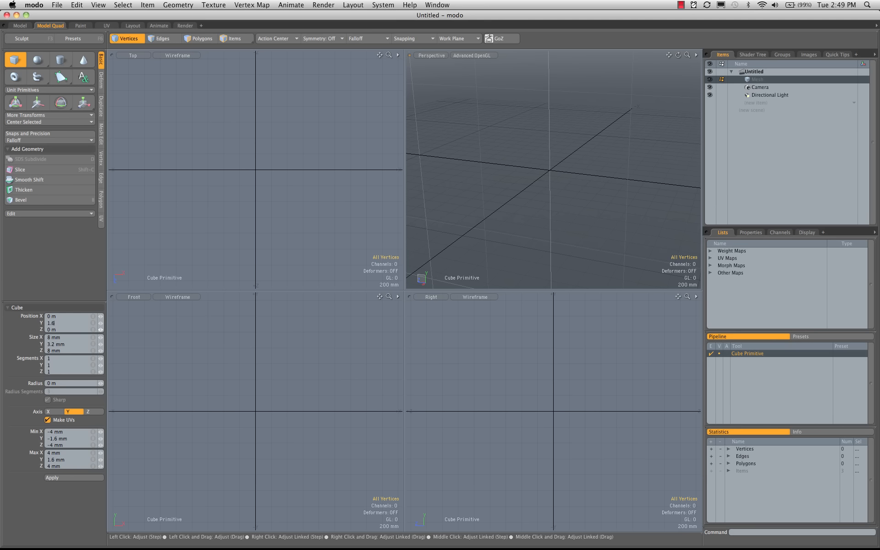
key(Return)
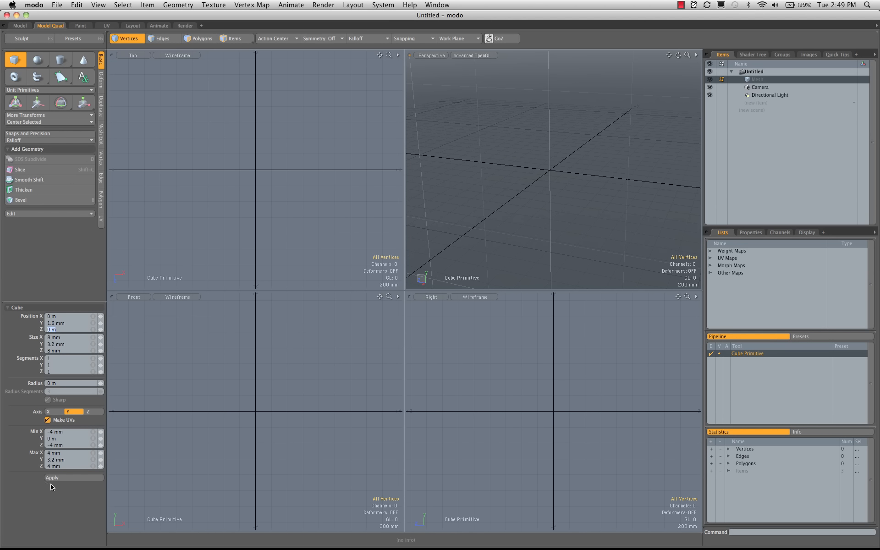
click(73, 478)
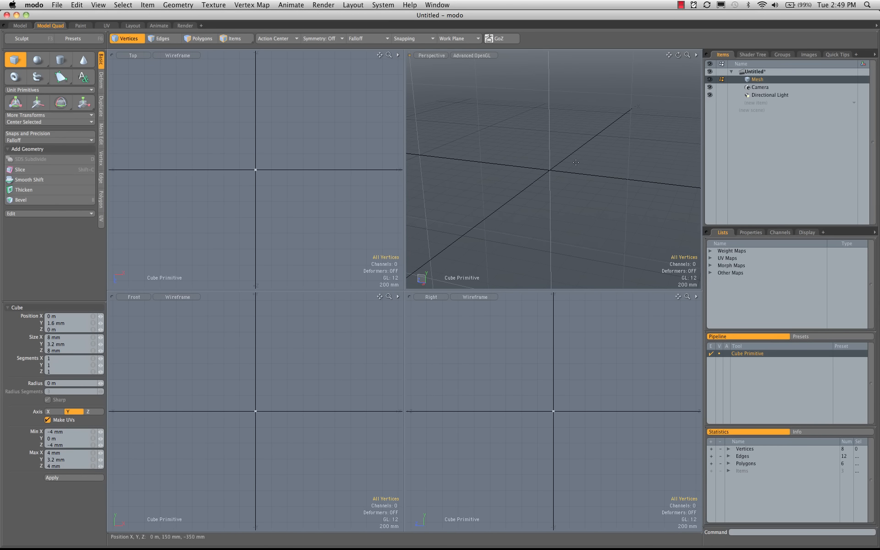
key(a)
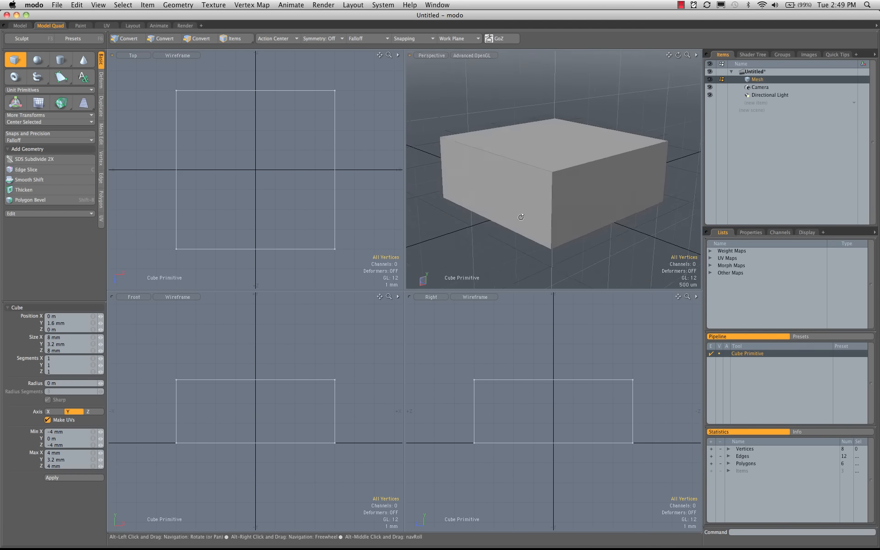
Examine the box's hard edges in the perspective view and in an enlarged render preview
alt+drag(520, 216, 502, 206)
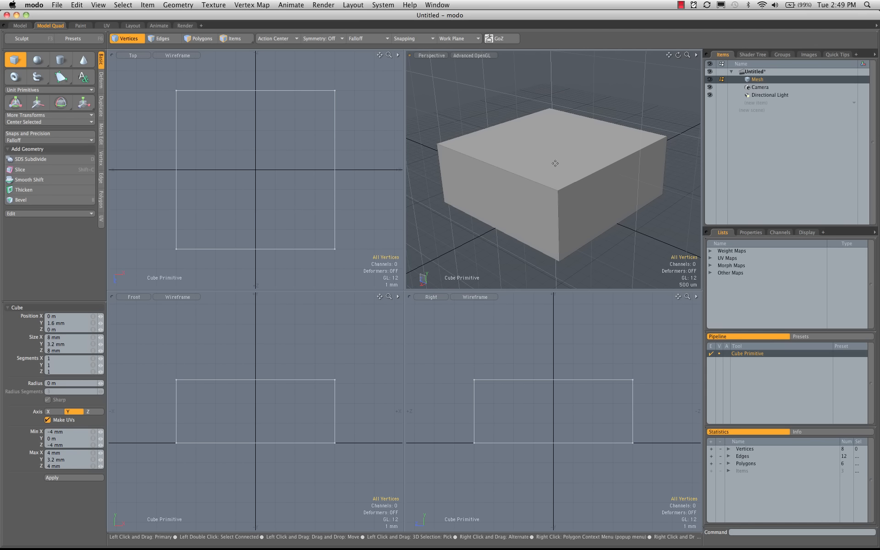
alt+drag(569, 147, 570, 160)
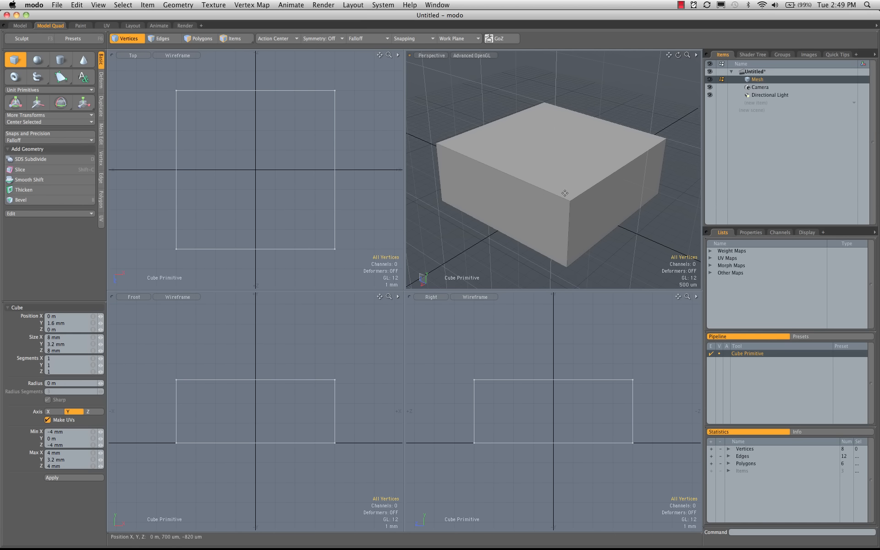
alt+drag(564, 193, 587, 200)
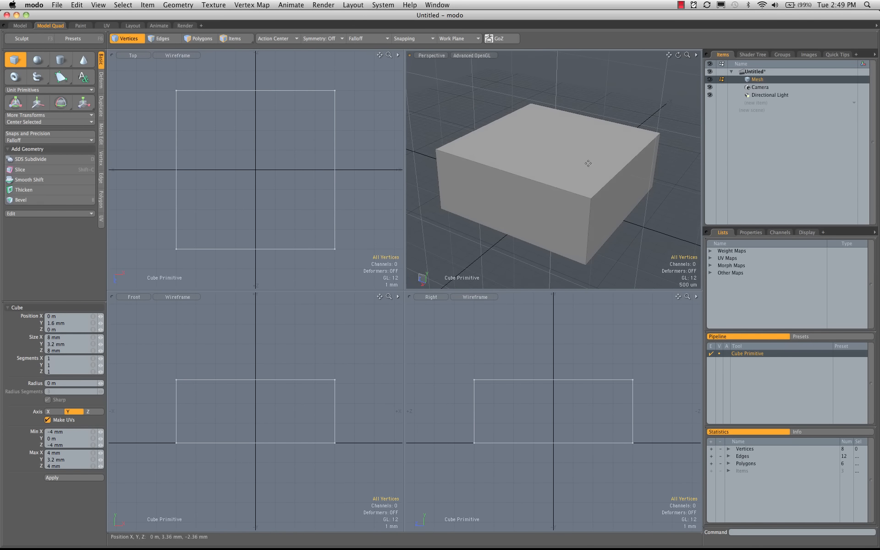
alt+drag(588, 164, 546, 209)
alt+drag(597, 233, 571, 208)
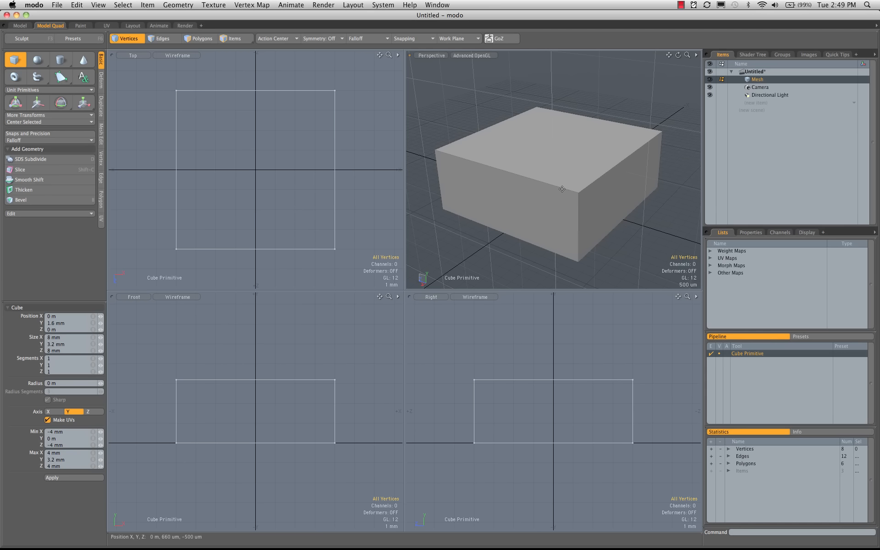
alt+drag(568, 219, 555, 247)
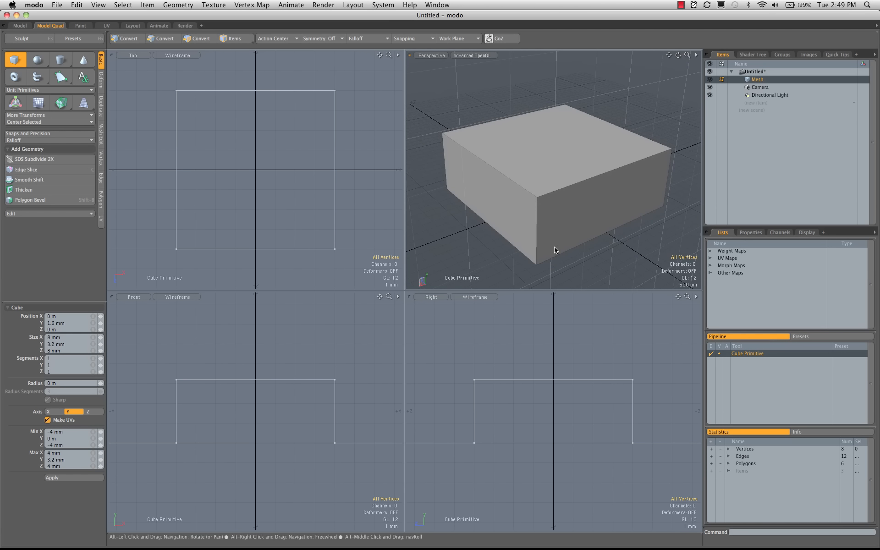
click(185, 25)
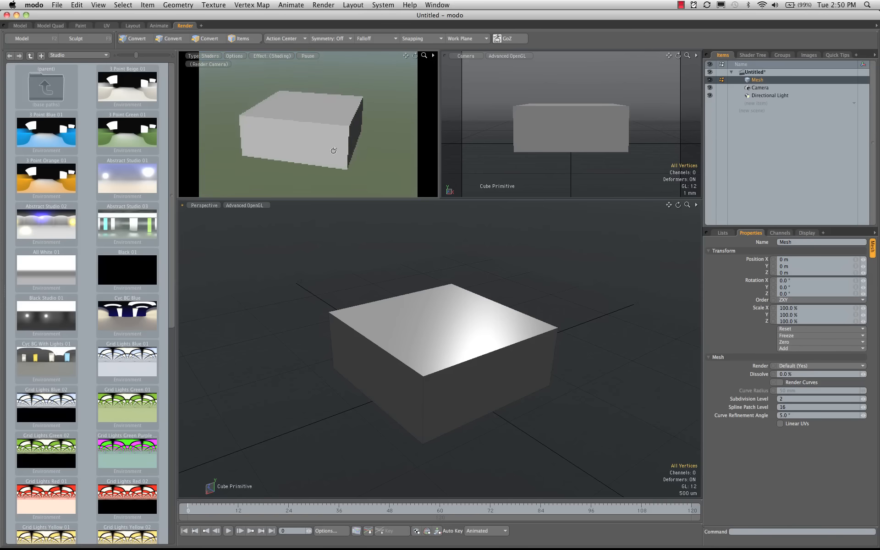
key(ctrl+space)
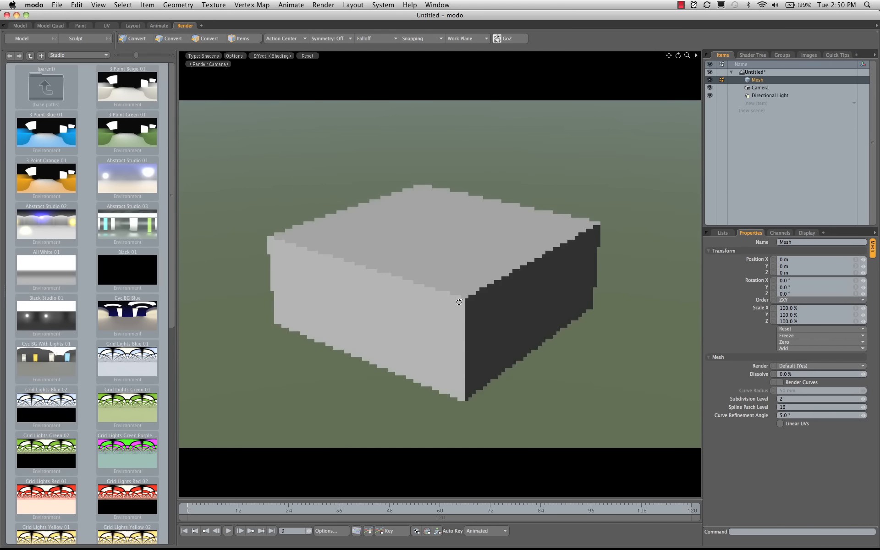
alt+drag(459, 301, 478, 273)
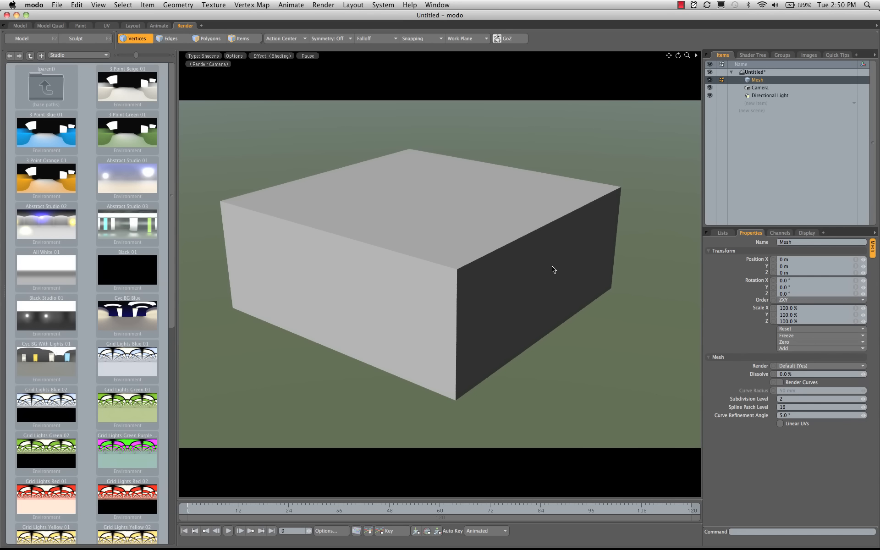
key(0)
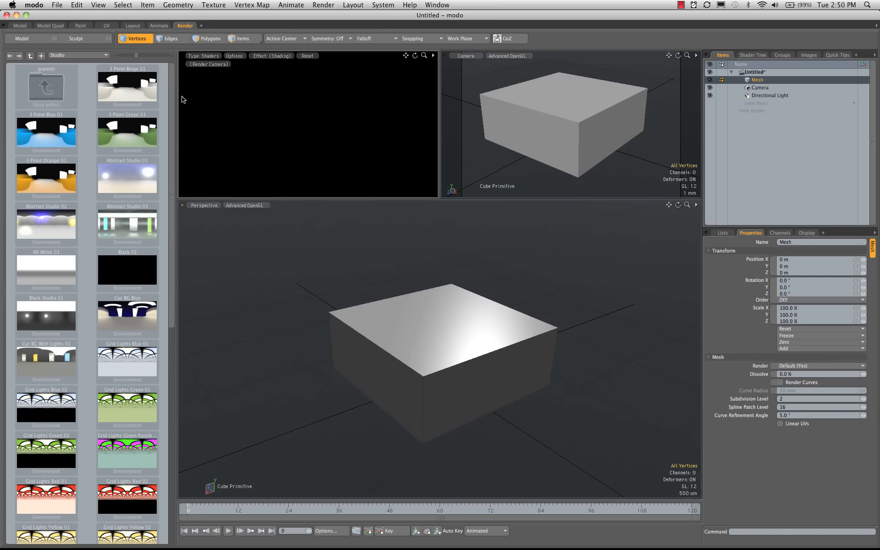
Apply an Edge Bevel of about 40 um to all edges of the box in the quad modelling layout
click(48, 28)
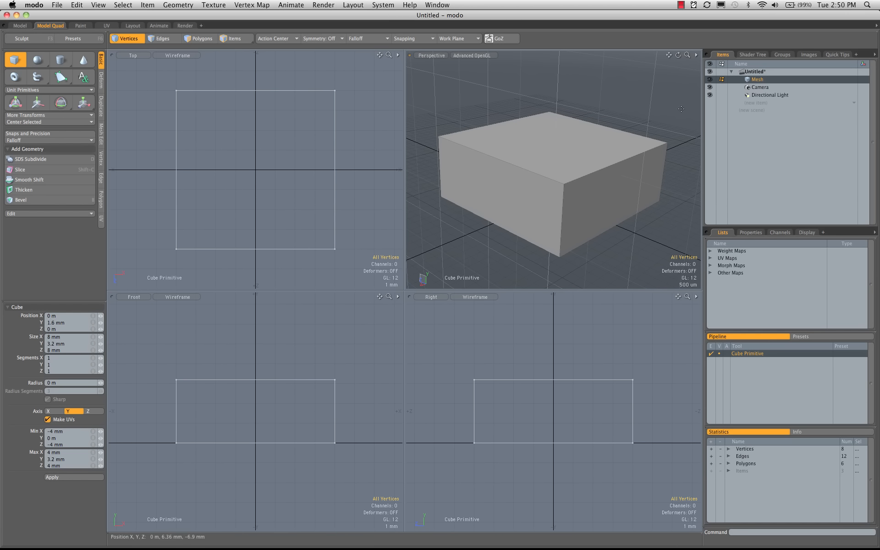
key(space)
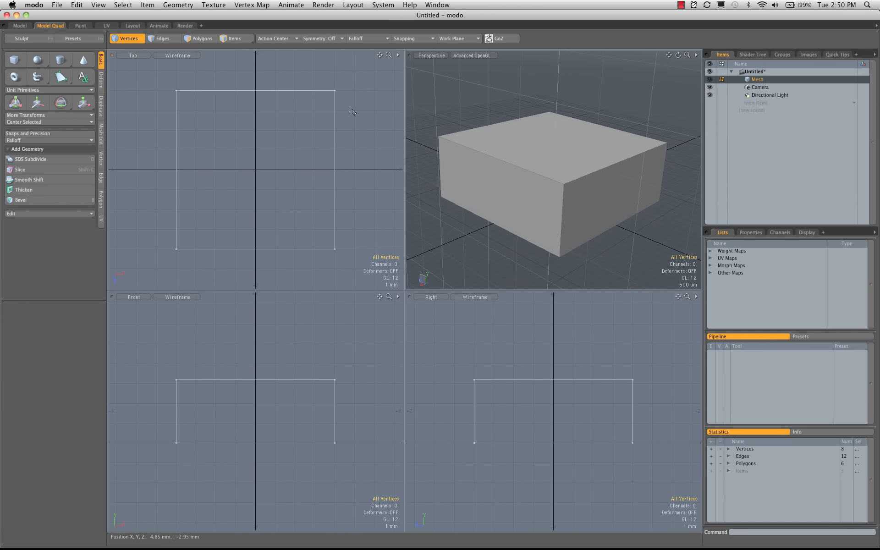
key(space)
key(b)
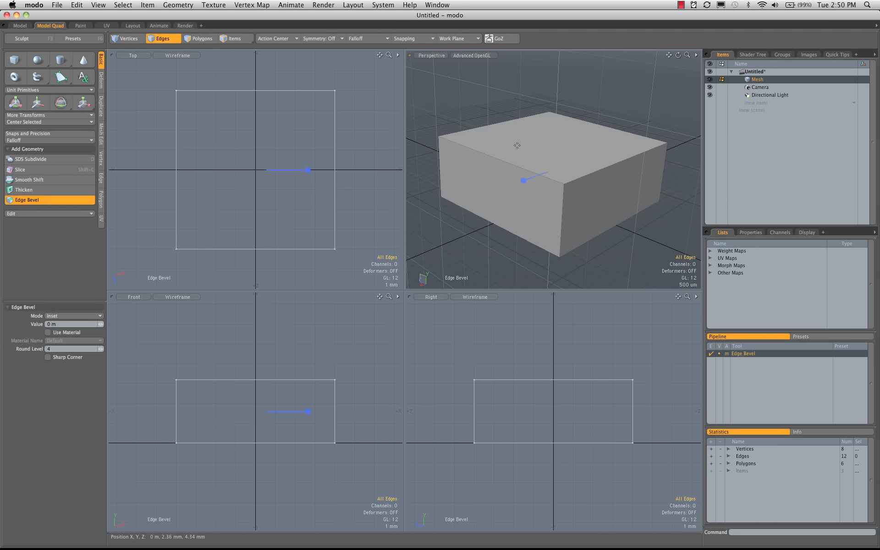
drag(526, 180, 525, 180)
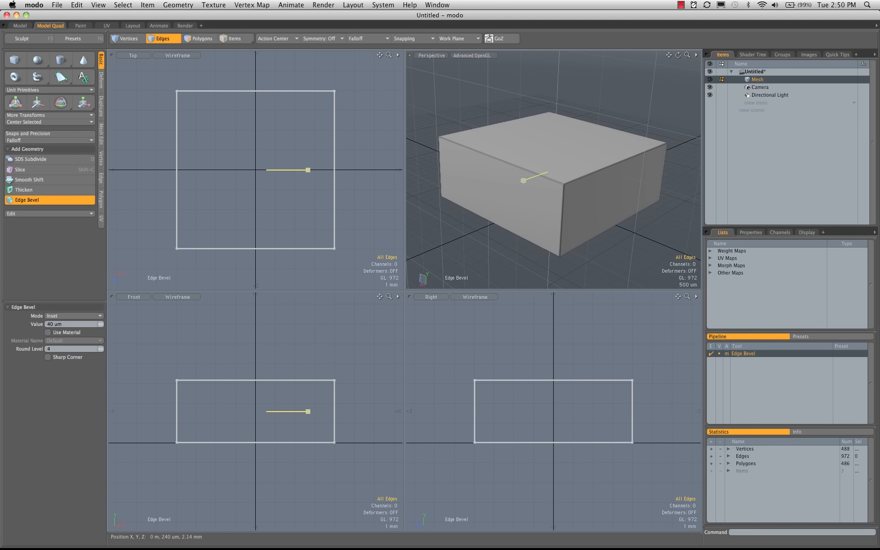
Examine the highlights on the box's beveled edges and corner up close in the render preview
click(186, 25)
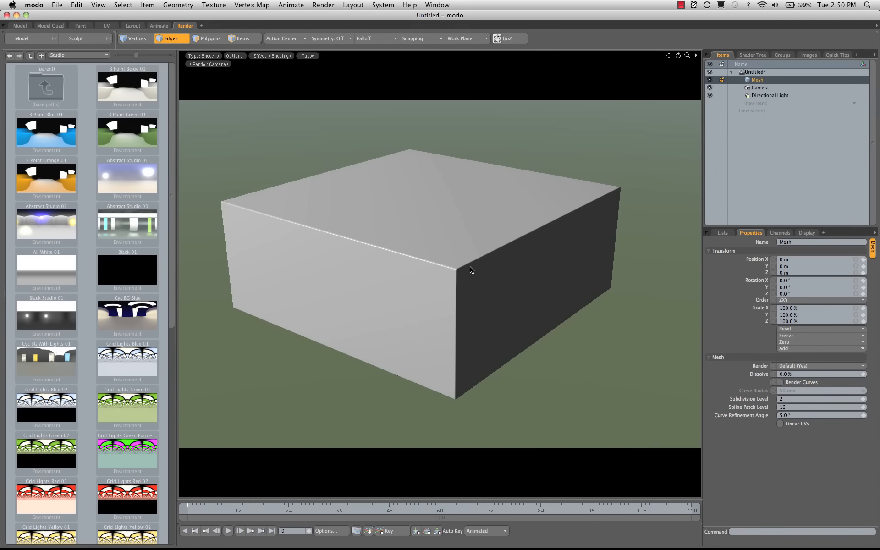
alt+drag(489, 300, 408, 293)
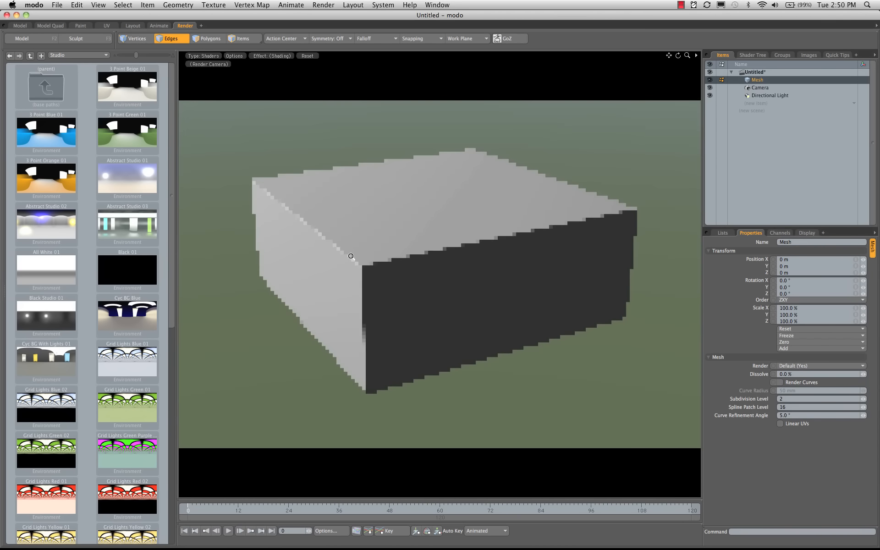
mouse_move(351, 255)
ctrl+alt+mouse_down()
mouse_move(373, 253)
mouse_move(397, 216)
ctrl+alt+mouse_up()
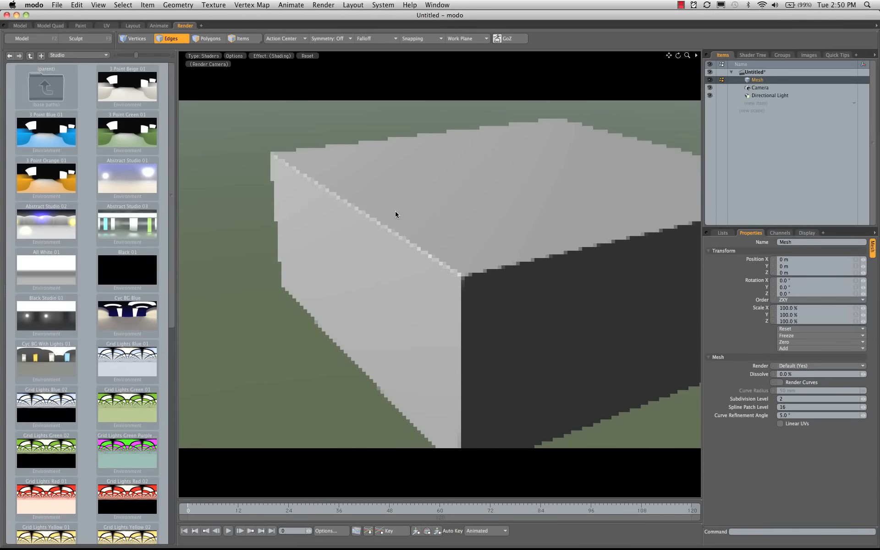
alt+drag(409, 288, 467, 268)
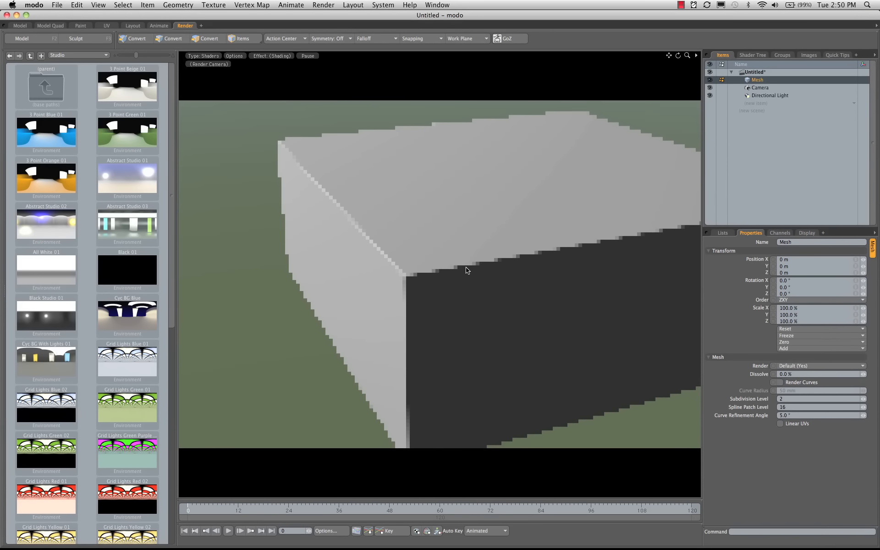
mouse_move(394, 278)
ctrl+alt+mouse_down()
mouse_move(518, 254)
mouse_move(390, 265)
ctrl+alt+mouse_up()
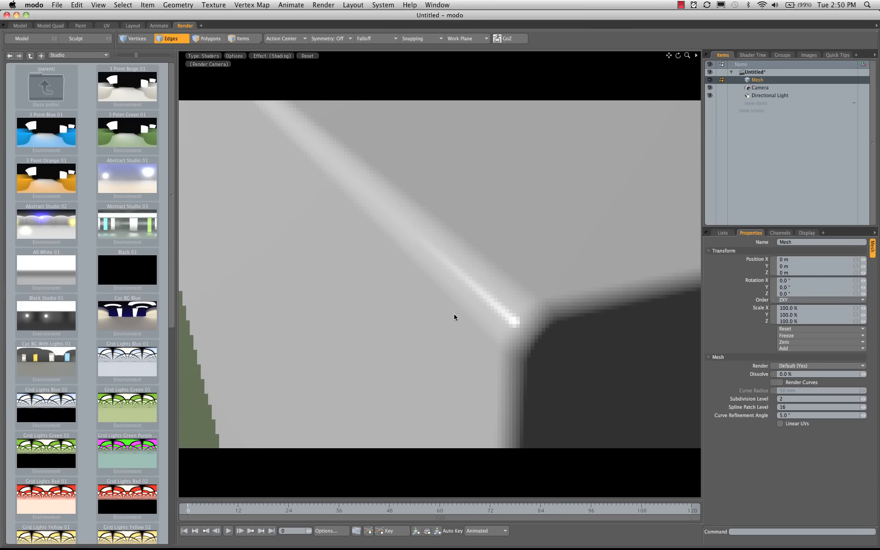
alt+drag(514, 320, 512, 315)
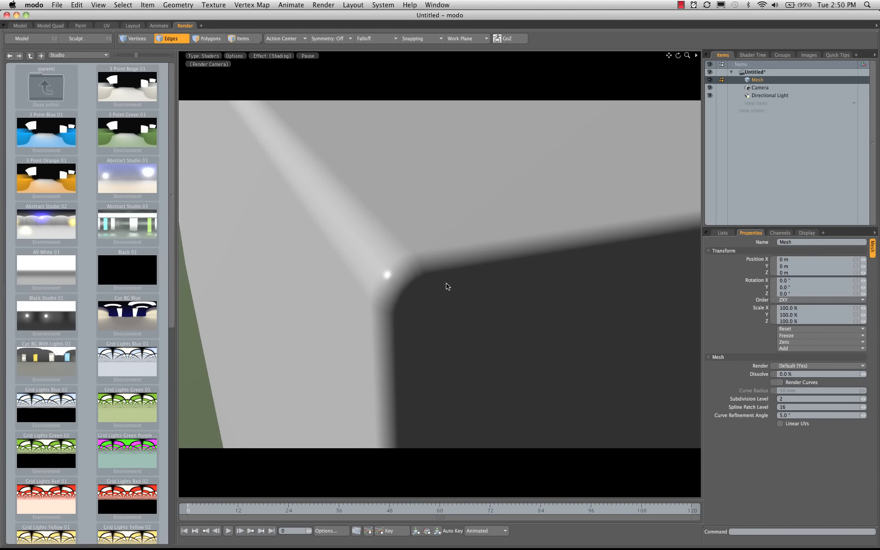
alt+drag(446, 286, 522, 291)
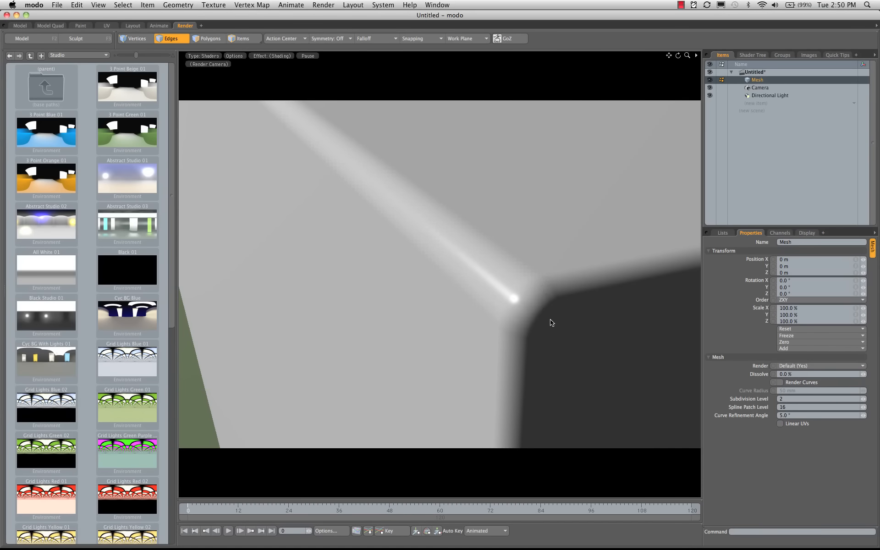
key(0)
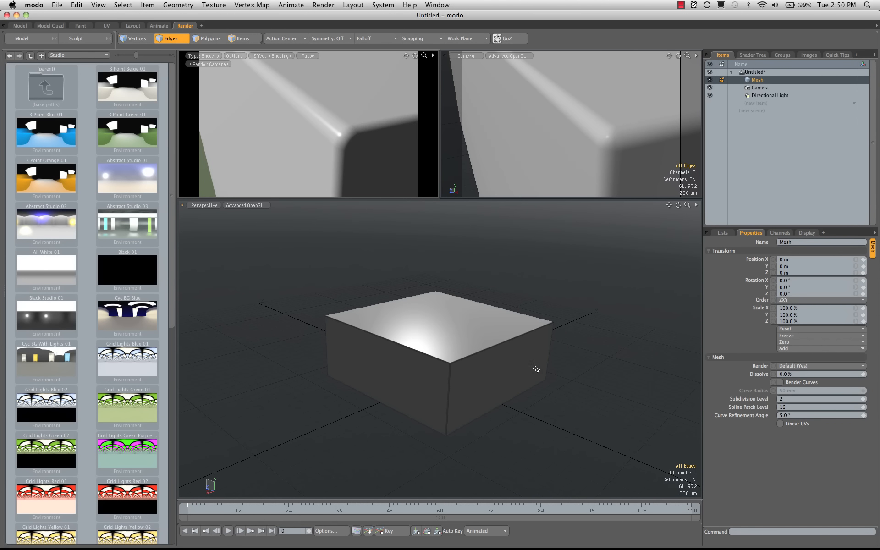
alt+drag(462, 365, 435, 322)
alt+drag(371, 347, 390, 378)
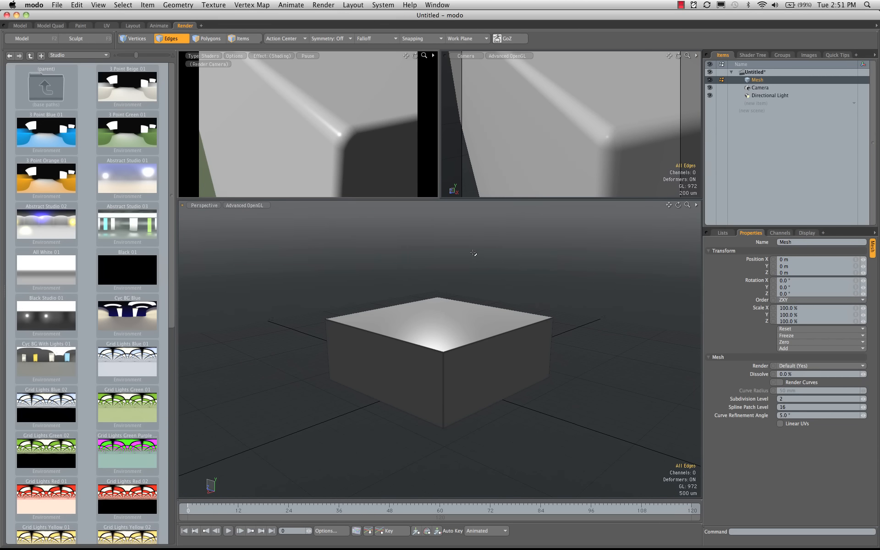
Undo the camera moves and the edge bevel on the box
key(super+z)
key(super+z)
key(super+z)
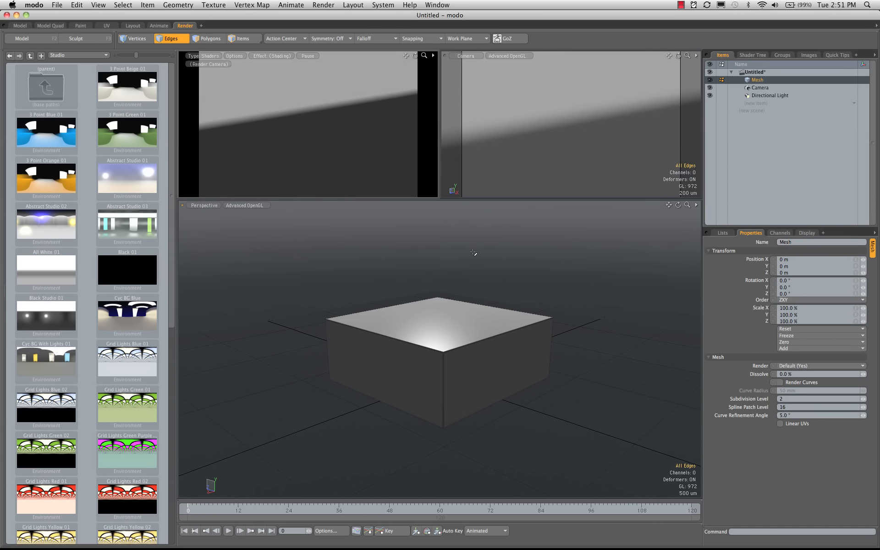
key(super+z)
key(super+z)
key(super+z)
key(super+z)
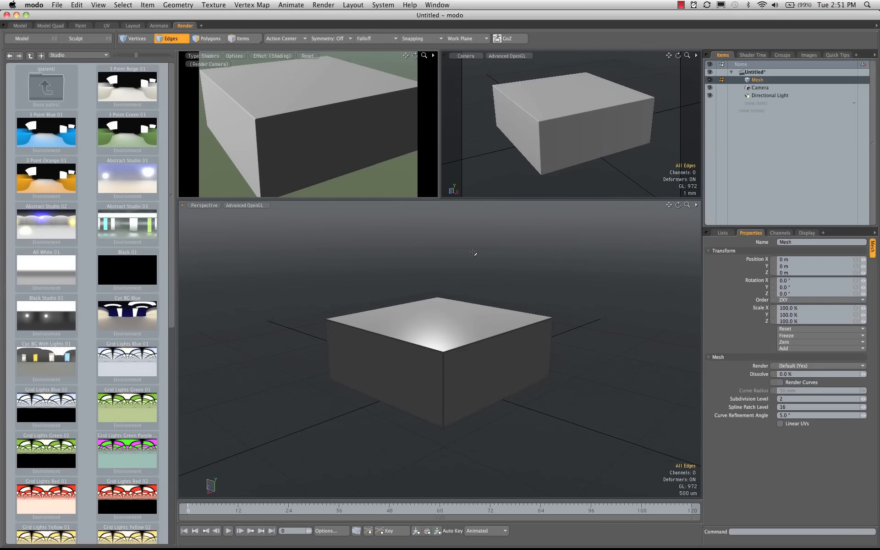
key(super+z)
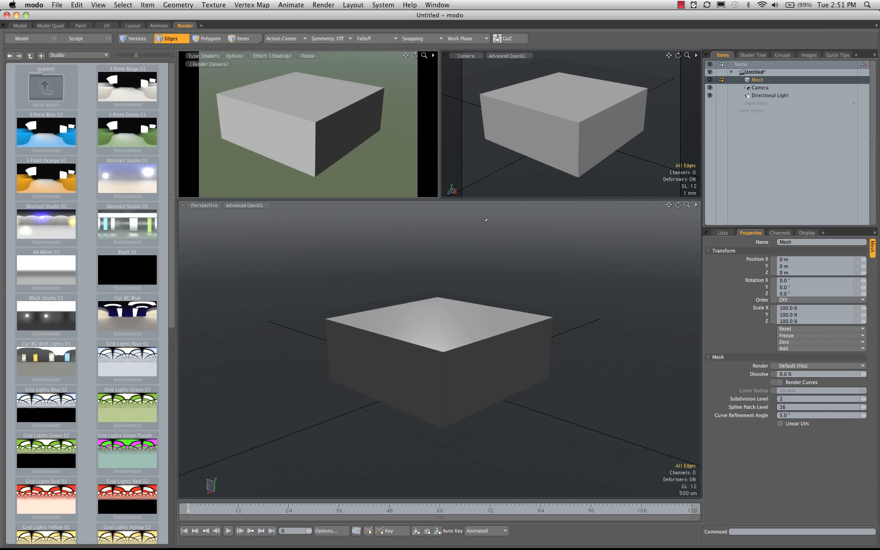
Convert the unbeveled box to a subdivision surface in the quad modelling layout
click(49, 26)
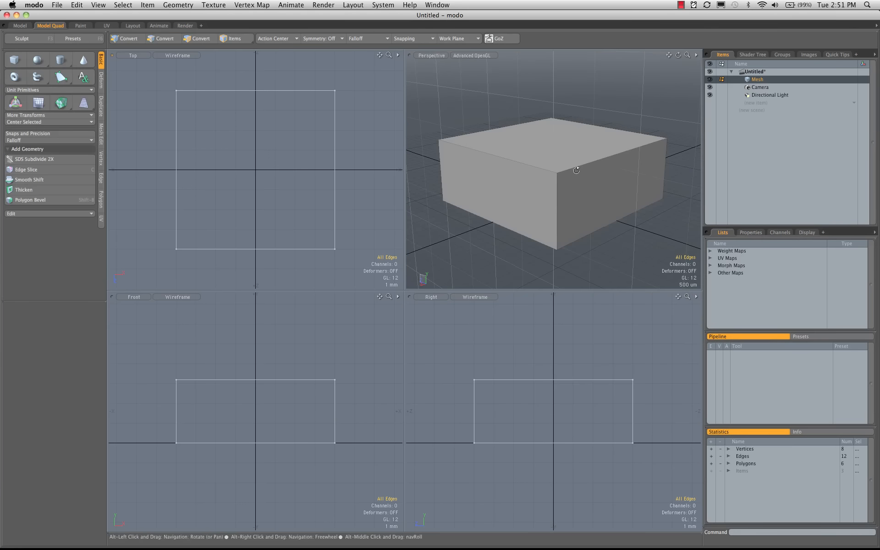
alt+drag(576, 170, 539, 186)
key(2)
key(3)
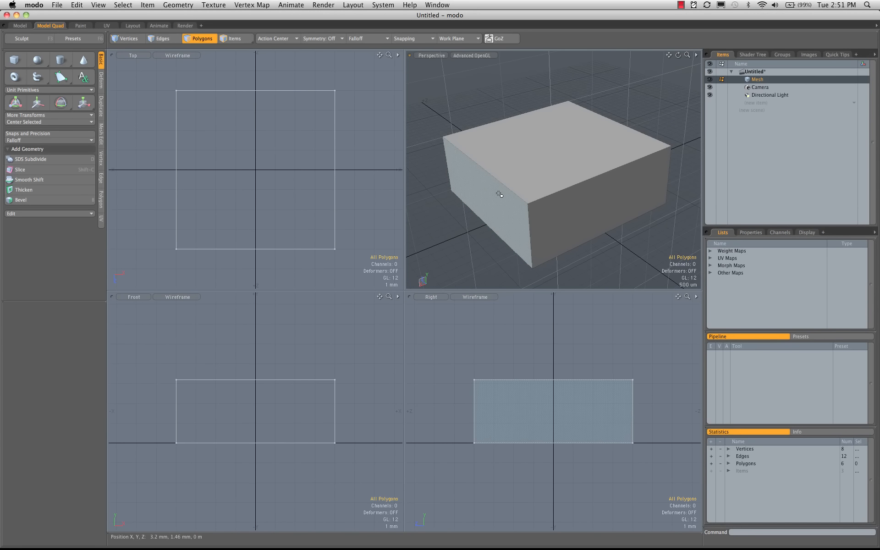
key(1)
key(2)
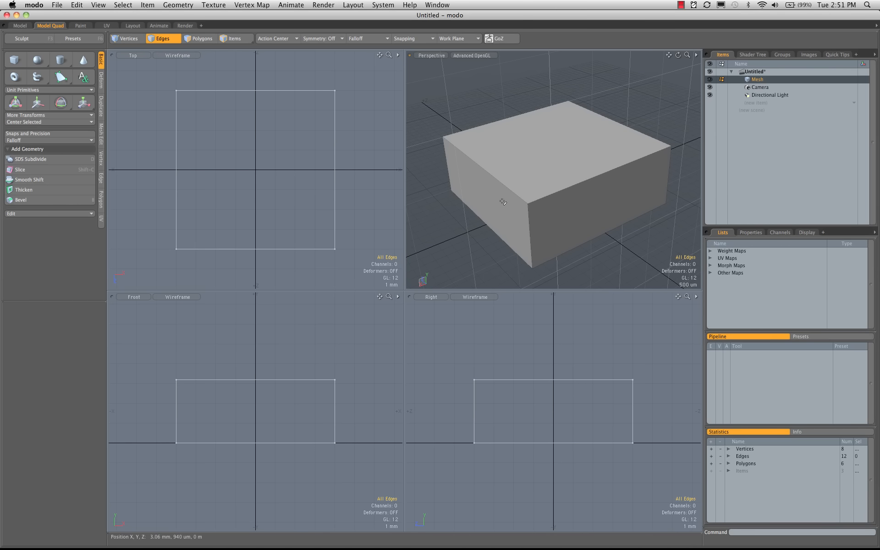
key(Tab)
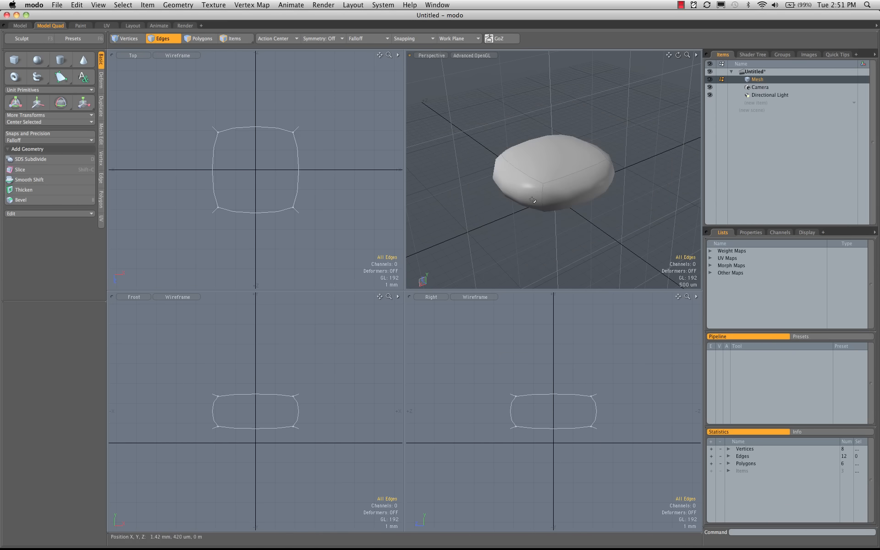
Loop-slice the subdivided box through two adjacent faces with 2 slices in Symmetry mode at a position of 0.5 %
alt+drag(502, 201, 548, 164)
key(3)
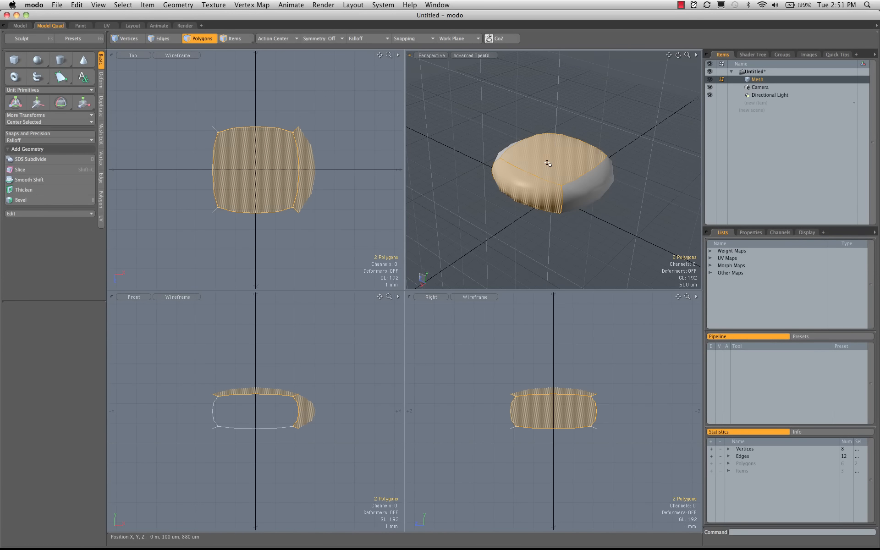
key(alt+c)
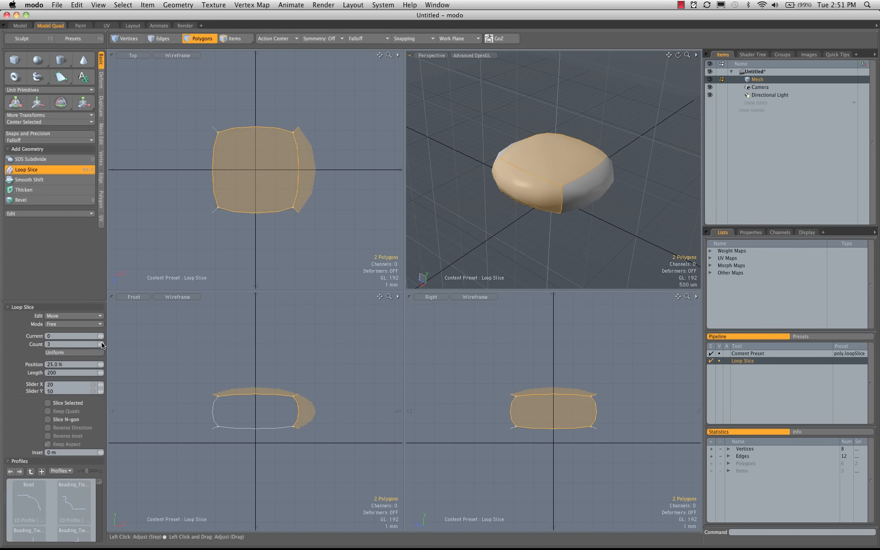
click(90, 324)
click(87, 339)
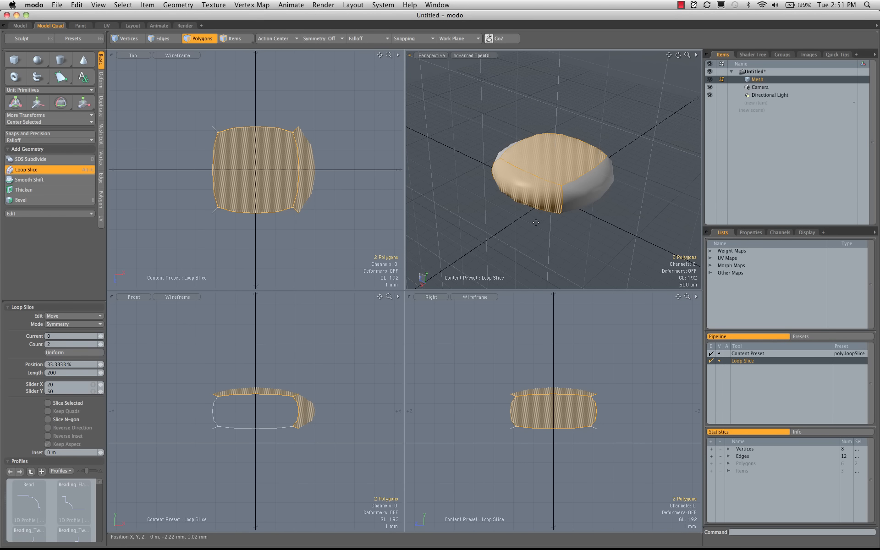
drag(539, 233, 508, 233)
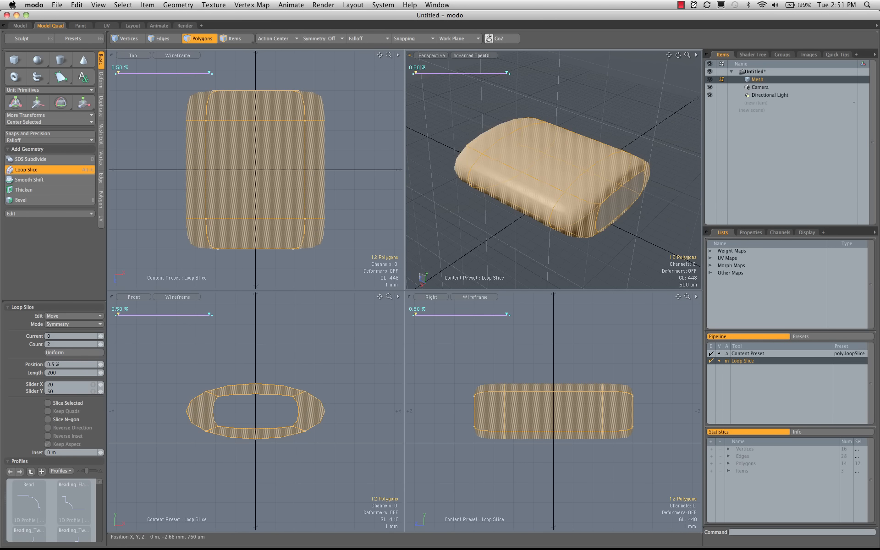
alt+drag(584, 220, 571, 222)
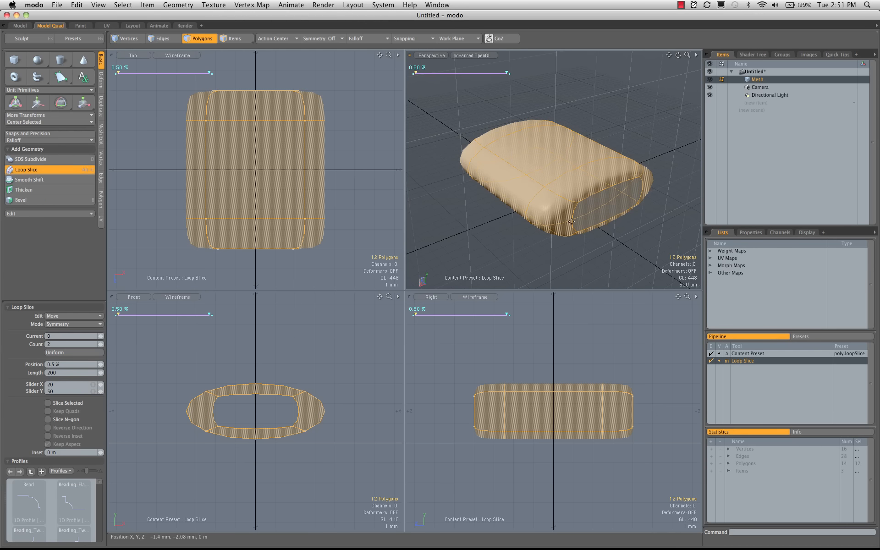
key(space)
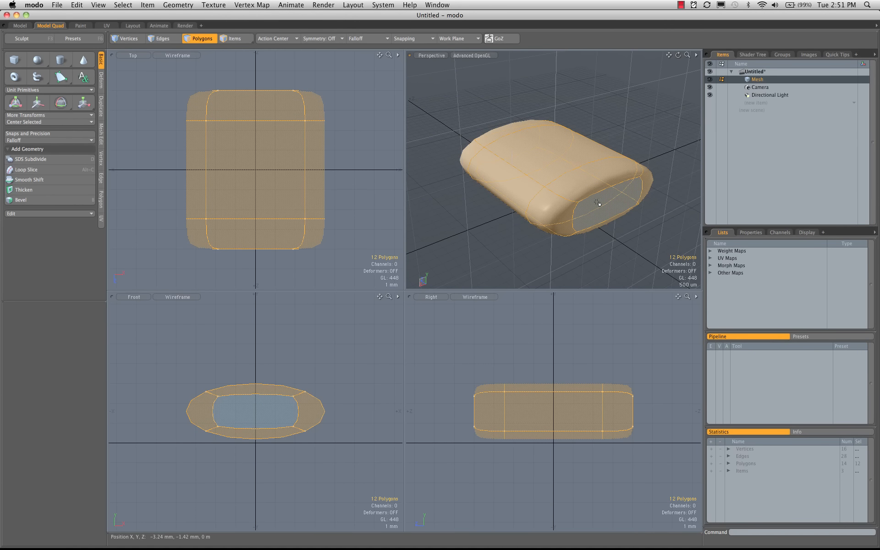
Repeat the symmetric two-slice Loop Slice across the box's remaining two directions and clear the polygon selection
drag(597, 202, 528, 198)
key(alt+c)
key(space)
key(alt+c)
key(space)
click(685, 199)
scroll(447, 91, up, 3)
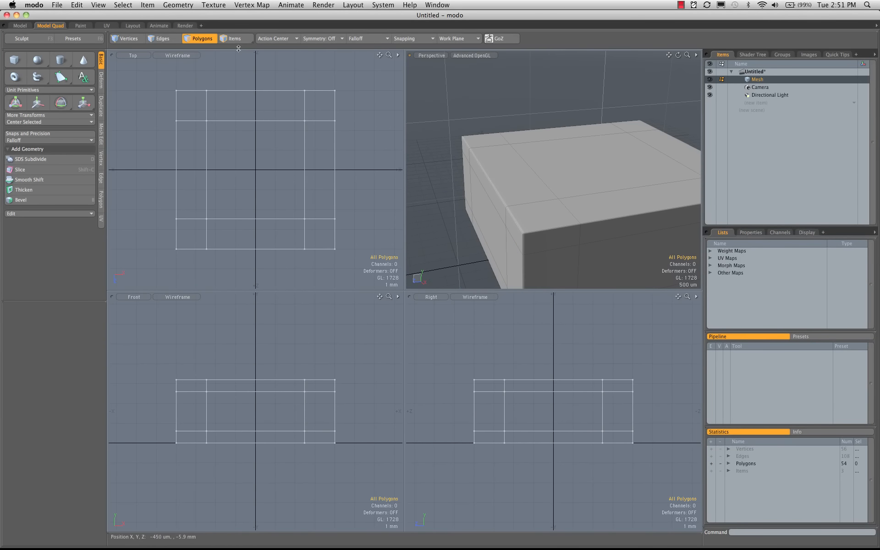
Compare the box's edge highlights at mesh subdivision levels 1 and 2 in the enlarged render preview
click(185, 25)
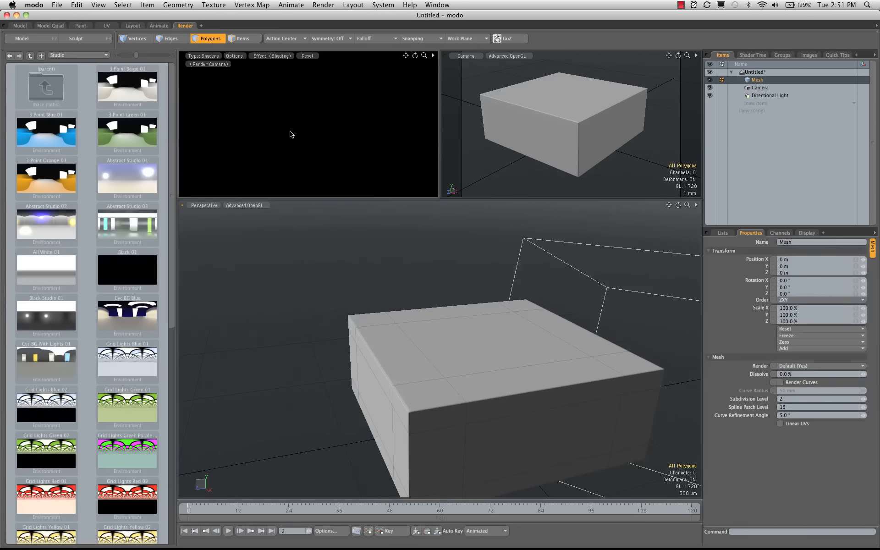
key(KP_0)
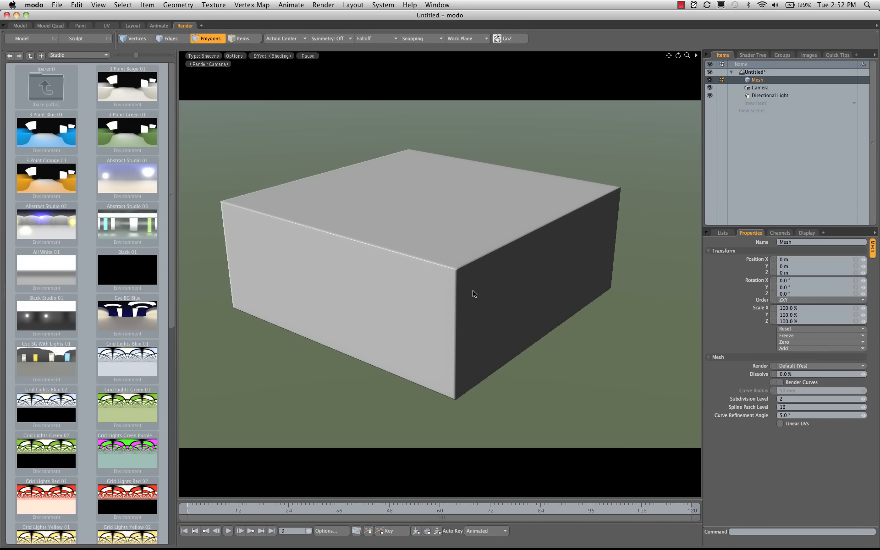
click(863, 400)
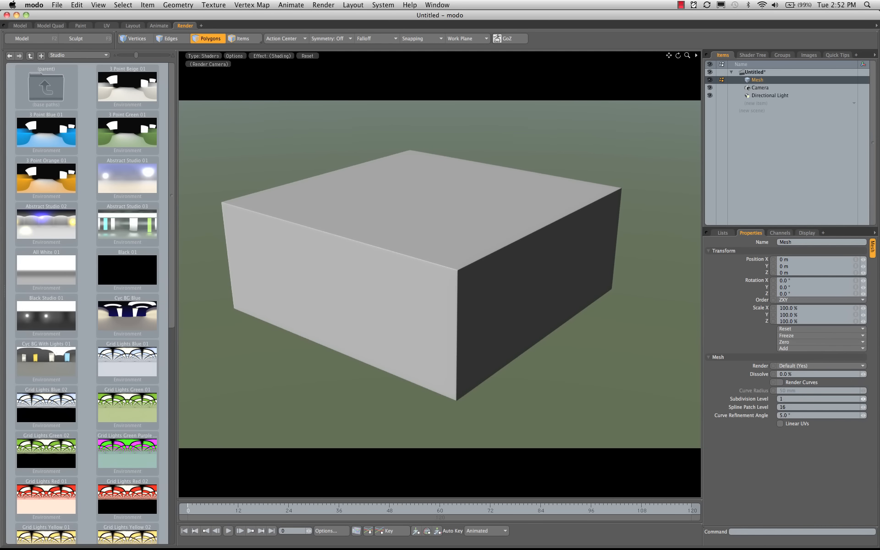
alt+drag(498, 316, 458, 310)
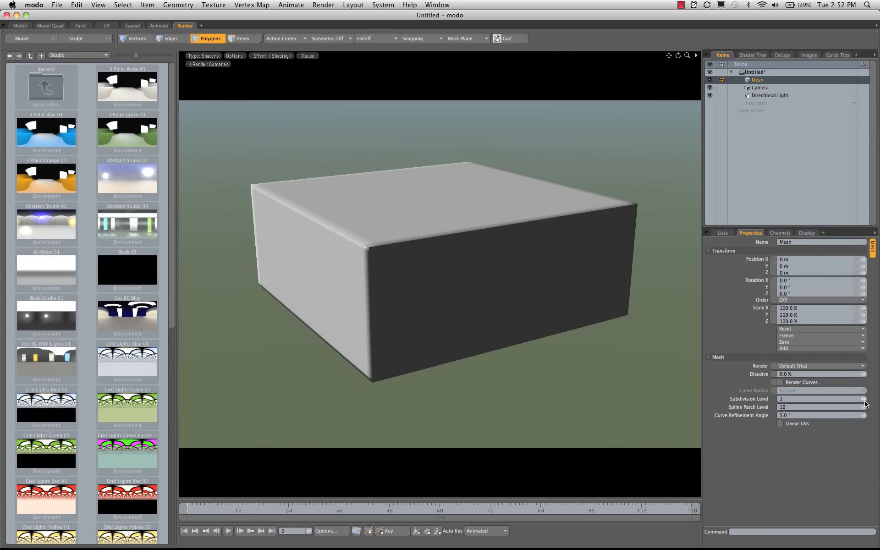
alt+drag(467, 291, 481, 306)
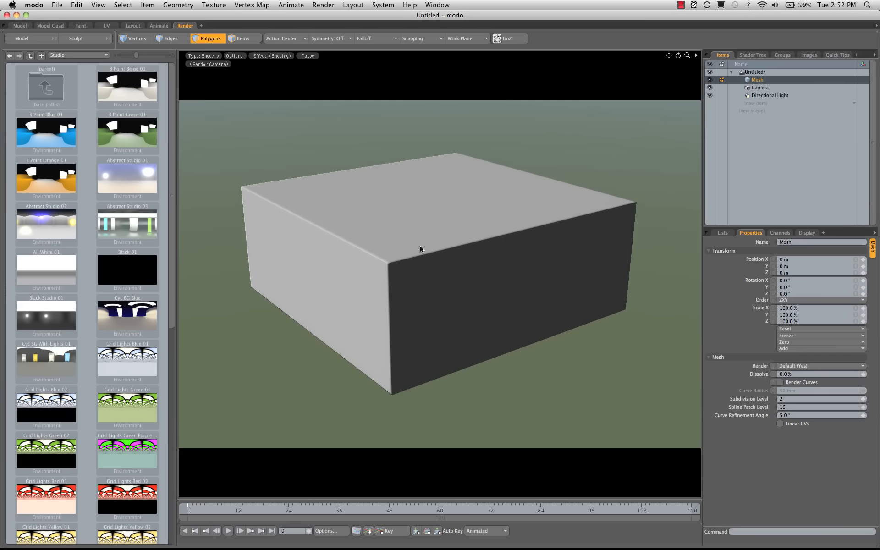
key(0)
Examine the sliced box's edges, corners and top face from several angles in the quad modelling layout
click(44, 26)
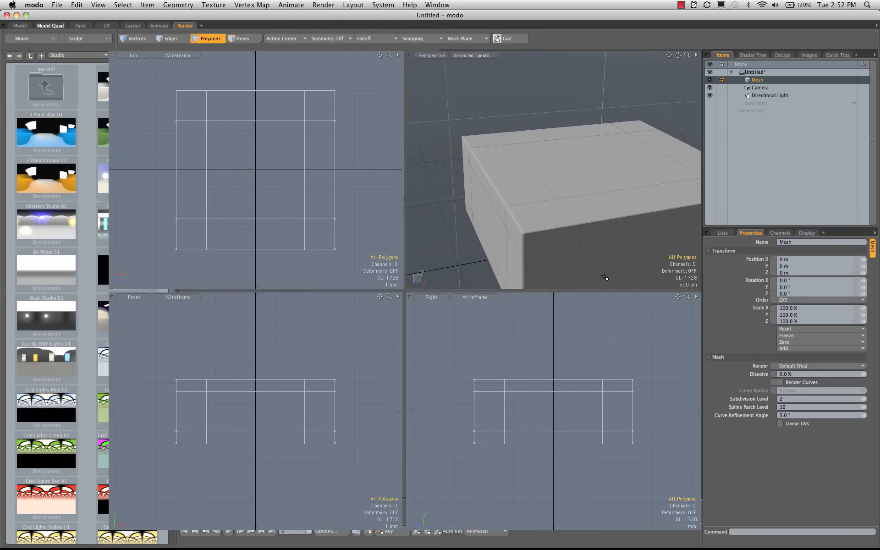
alt+drag(549, 238, 567, 133)
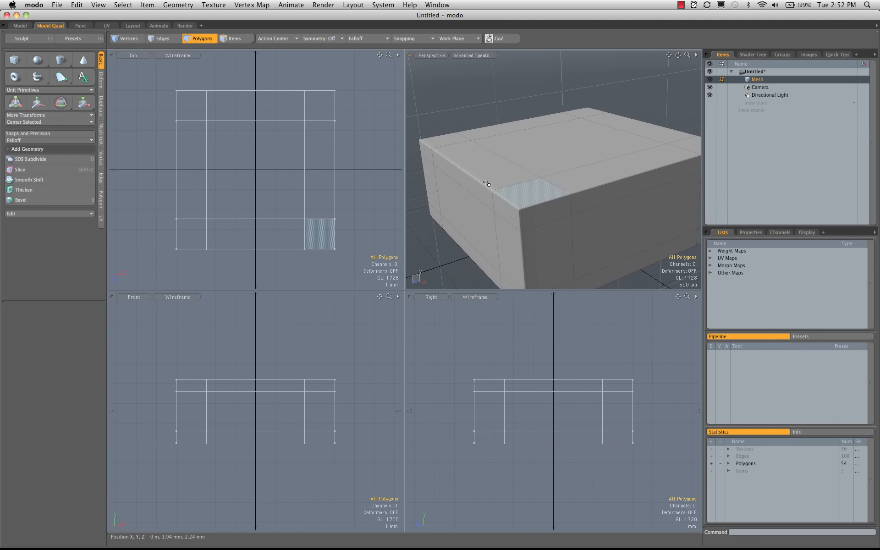
alt+drag(538, 164, 598, 165)
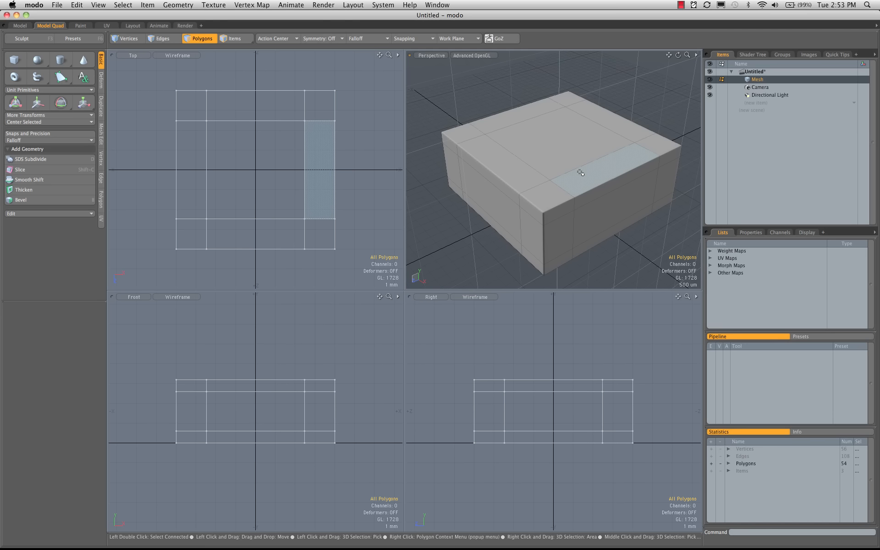
mouse_move(580, 172)
alt+mouse_down()
mouse_move(591, 206)
mouse_move(620, 214)
mouse_move(573, 164)
mouse_move(597, 191)
mouse_move(590, 170)
mouse_move(568, 168)
alt+mouse_up()
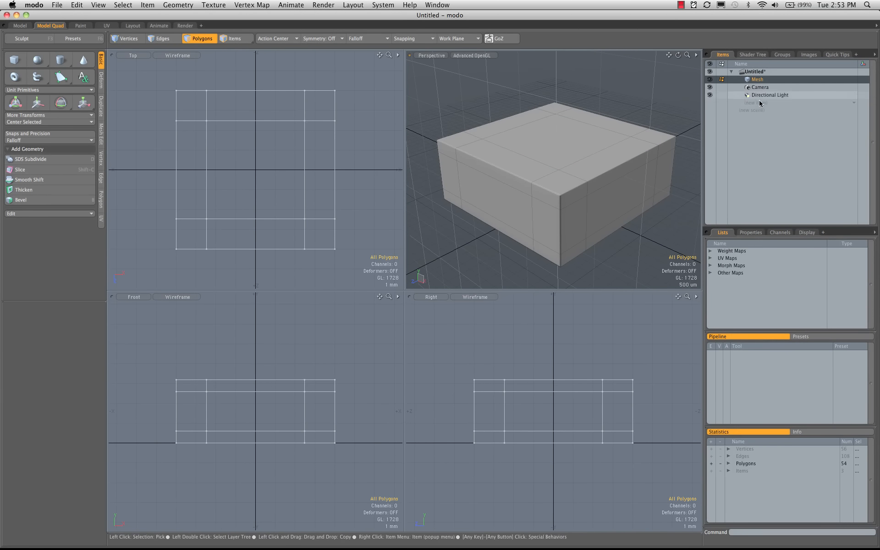
alt+drag(510, 142, 545, 146)
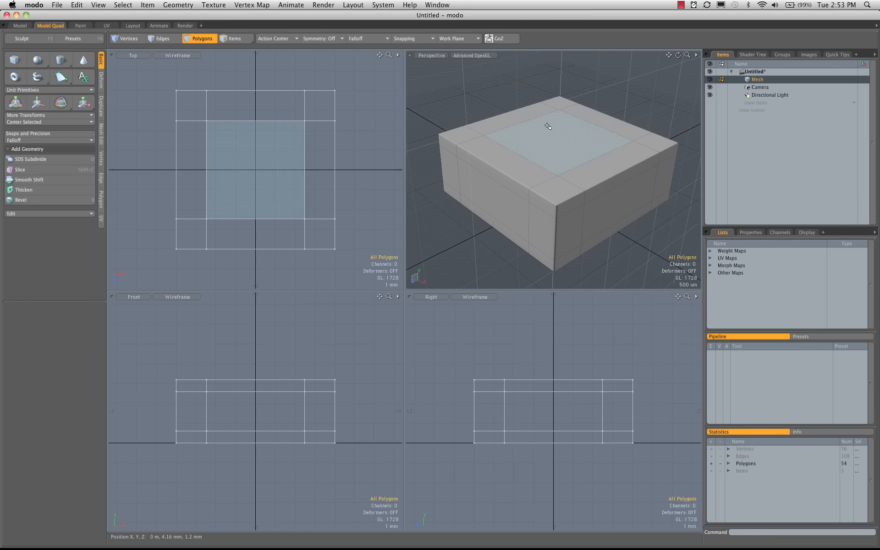
alt+drag(559, 133, 503, 168)
click(503, 167)
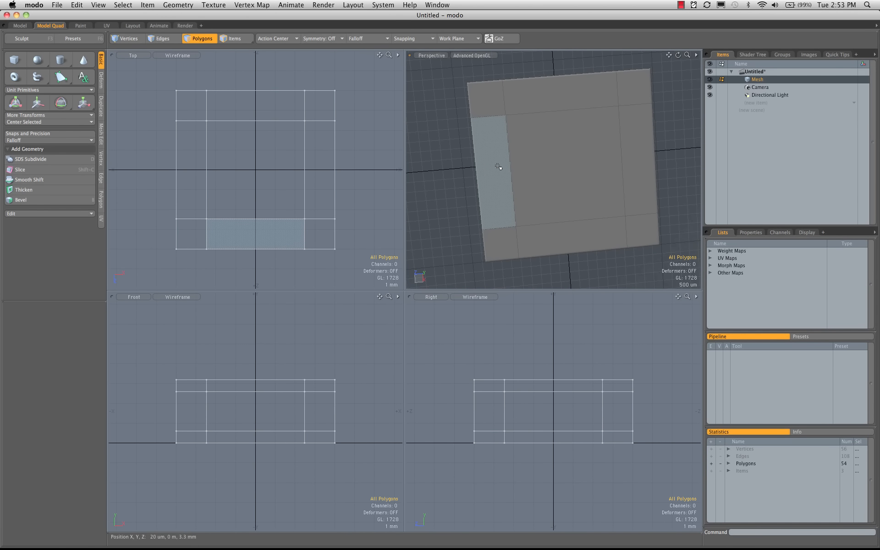
click(528, 164)
click(638, 154)
click(610, 149)
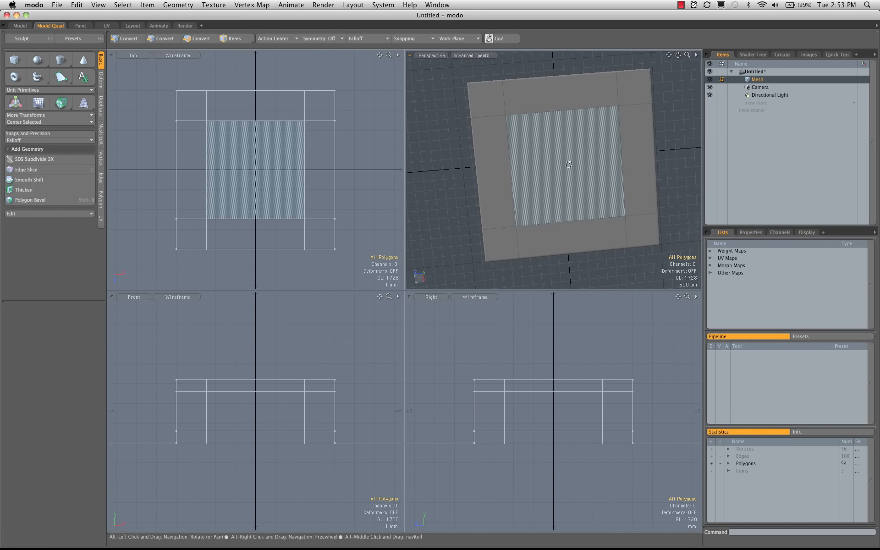
alt+drag(567, 146, 578, 205)
alt+drag(540, 168, 546, 169)
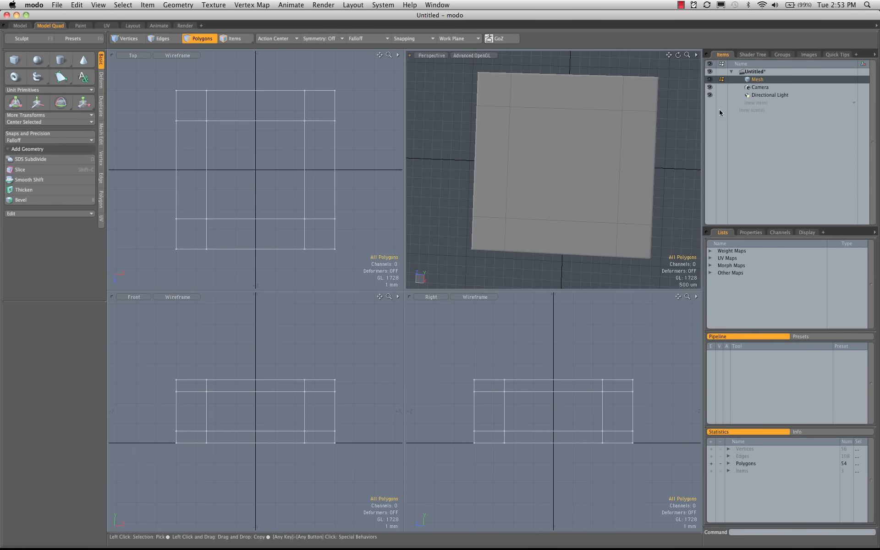
Add a new empty mesh item to the scene, with the box kept as background reference
click(753, 101)
click(748, 95)
alt+drag(611, 154, 624, 188)
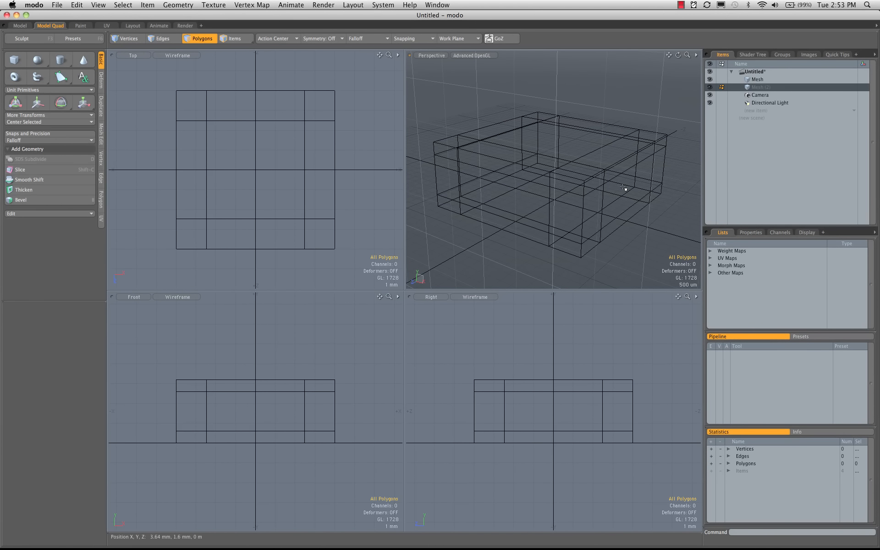
Create a flat Y-axis cylinder disc with a 2.4 mm radius at the box's centre, with its Z position set to 0
click(62, 61)
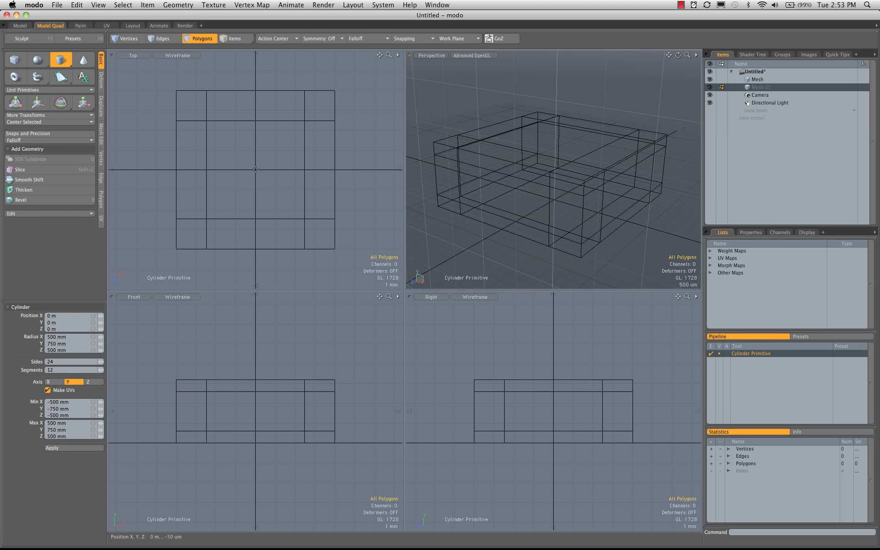
drag(256, 170, 296, 213)
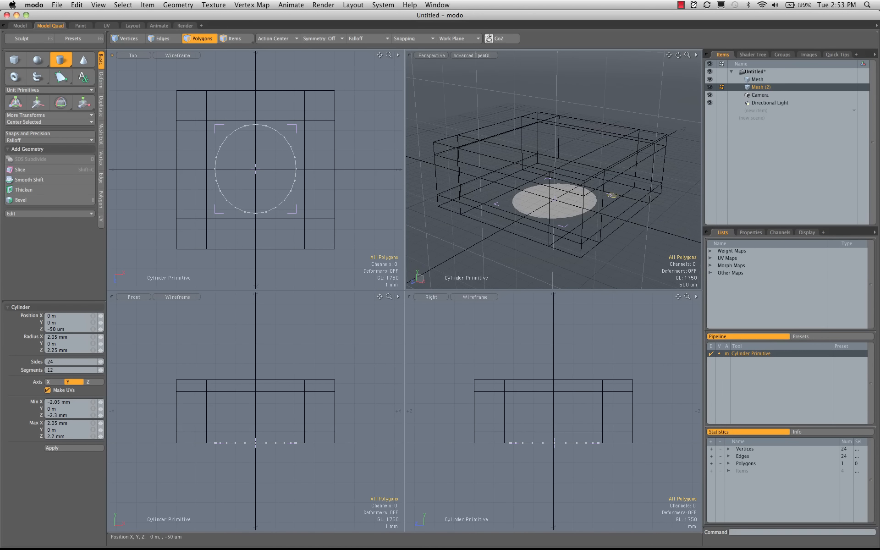
drag(612, 196, 619, 195)
click(57, 328)
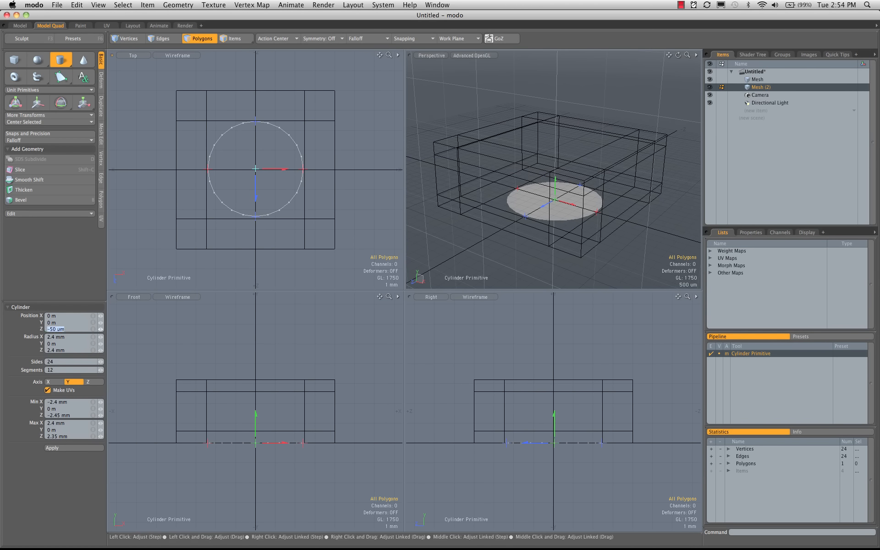
text(0)
key(Tab)
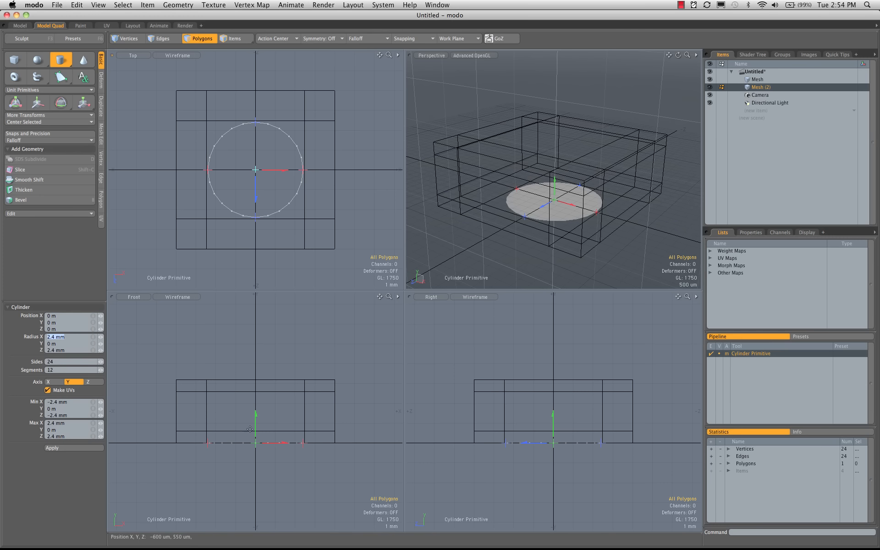
Raise the disc to Y 3.2 mm at the box's top face and give it 12 sides and 1 segment
drag(254, 422, 255, 359)
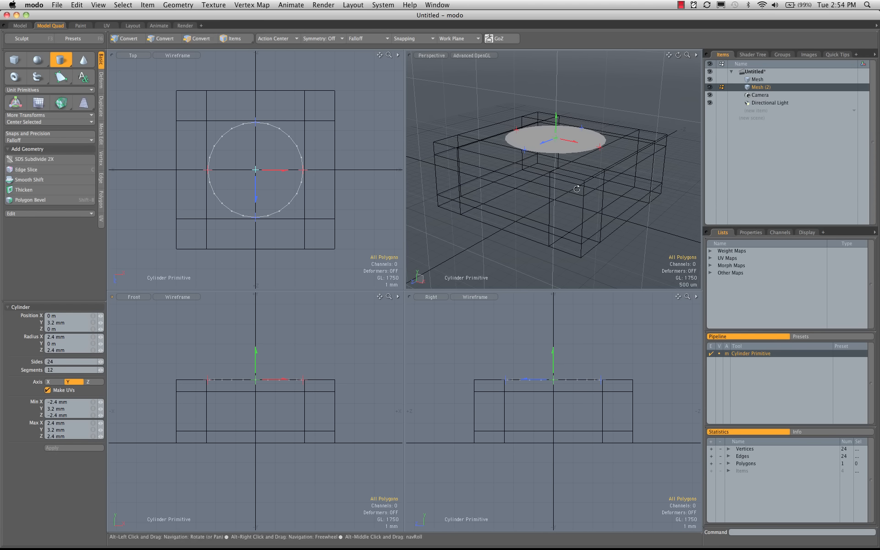
alt+drag(534, 137, 527, 202)
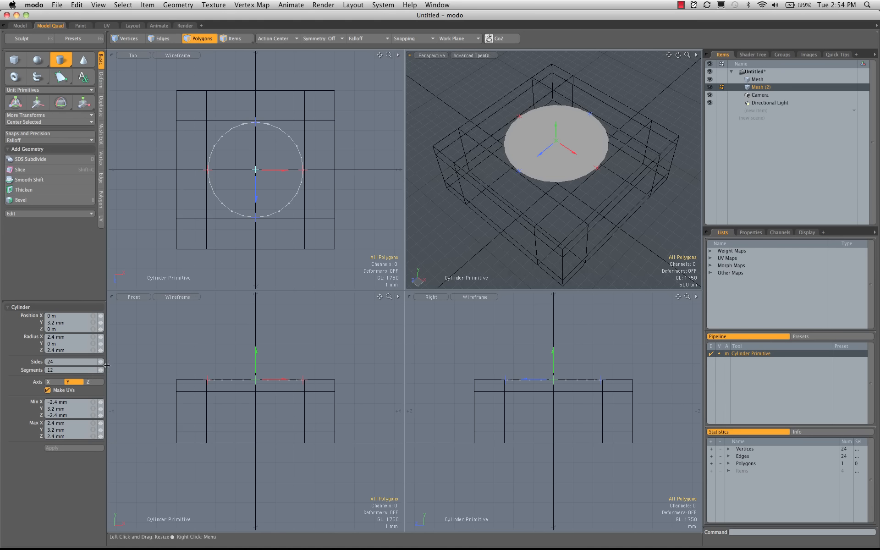
drag(101, 370, 93, 370)
key(Return)
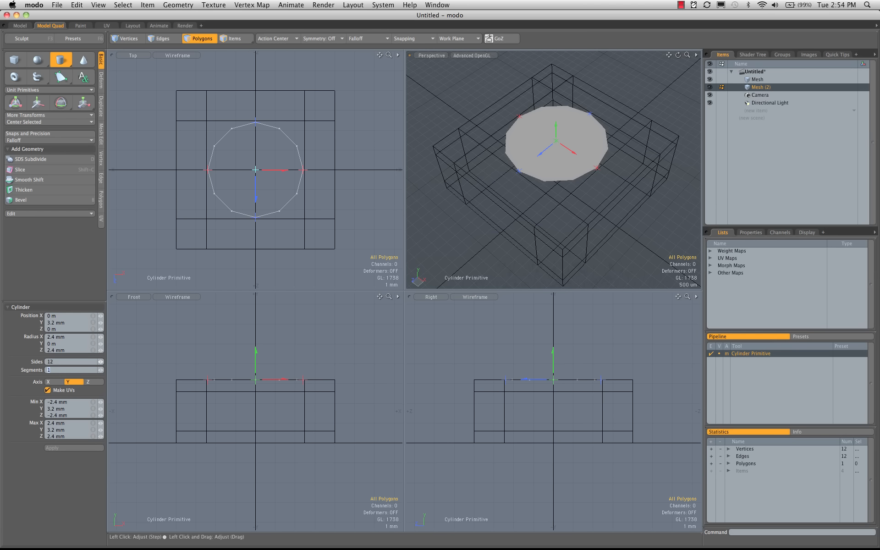
Raise the disc to Y 3.25 mm, slightly above the box's top face, and finish the cylinder
alt+drag(593, 121, 591, 83)
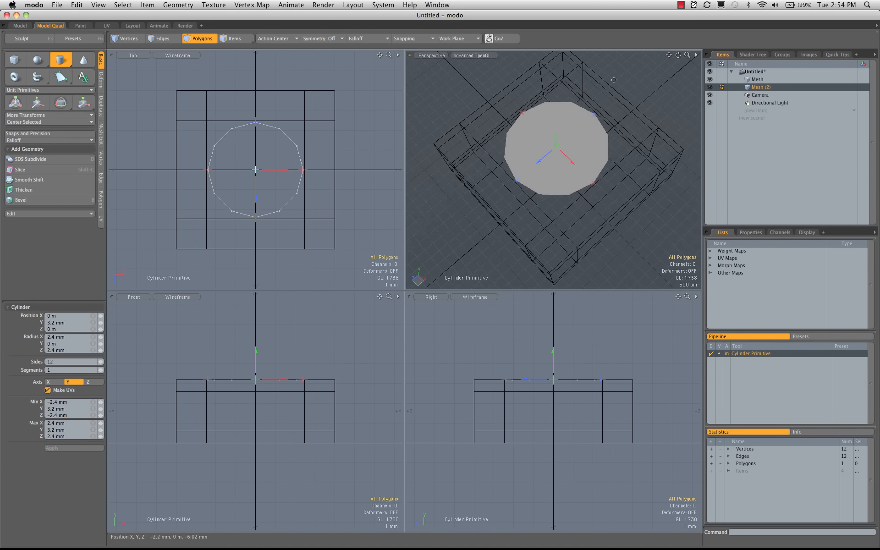
alt+drag(494, 116, 521, 164)
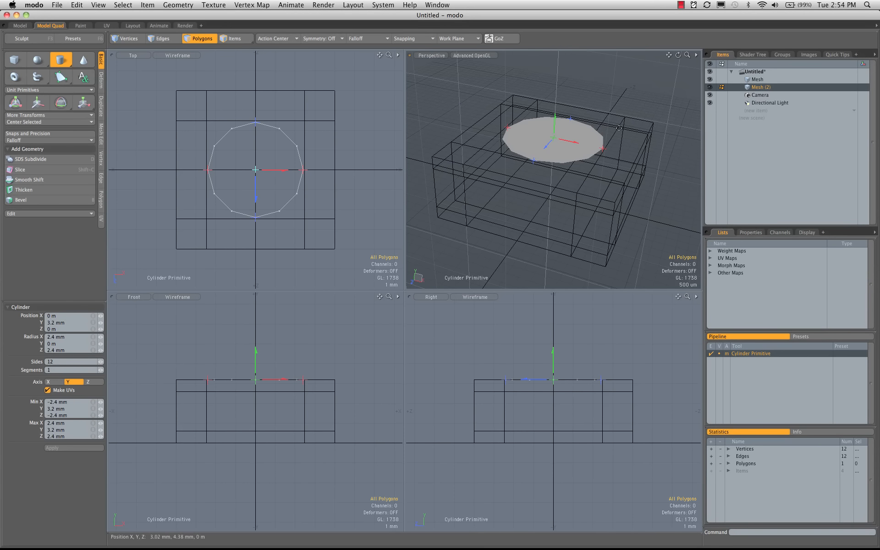
alt+drag(566, 207, 431, 269)
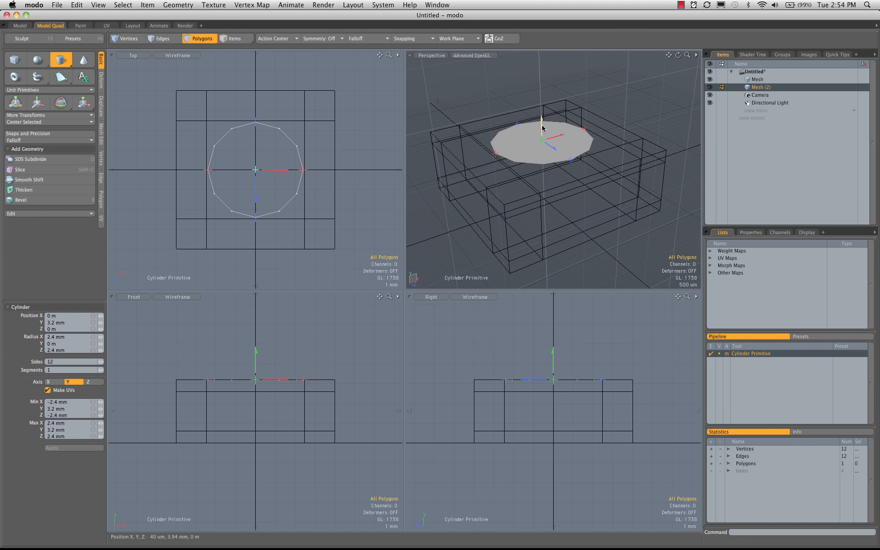
drag(256, 368, 255, 366)
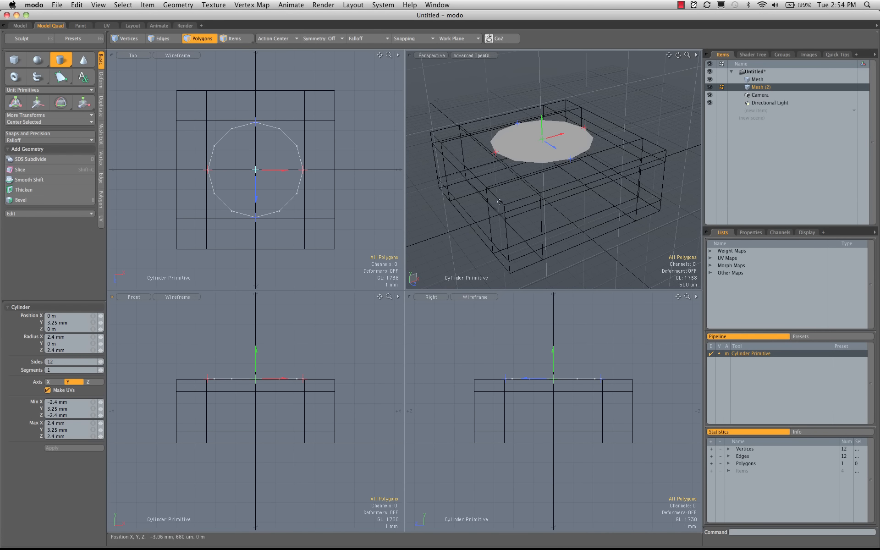
key(q)
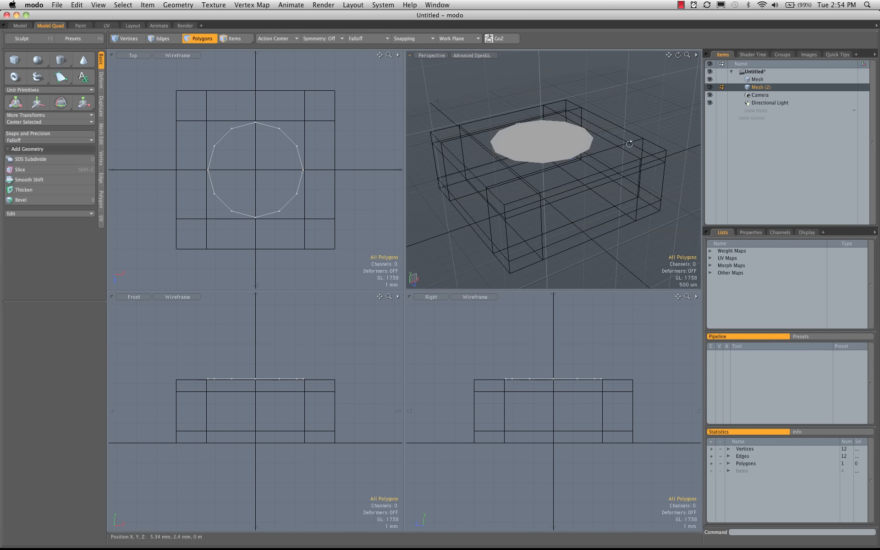
Convert the flat disc on the box's top into a subdivision surface
mouse_move(557, 170)
alt+mouse_down()
mouse_move(642, 152)
mouse_move(548, 182)
mouse_move(553, 170)
alt+mouse_up()
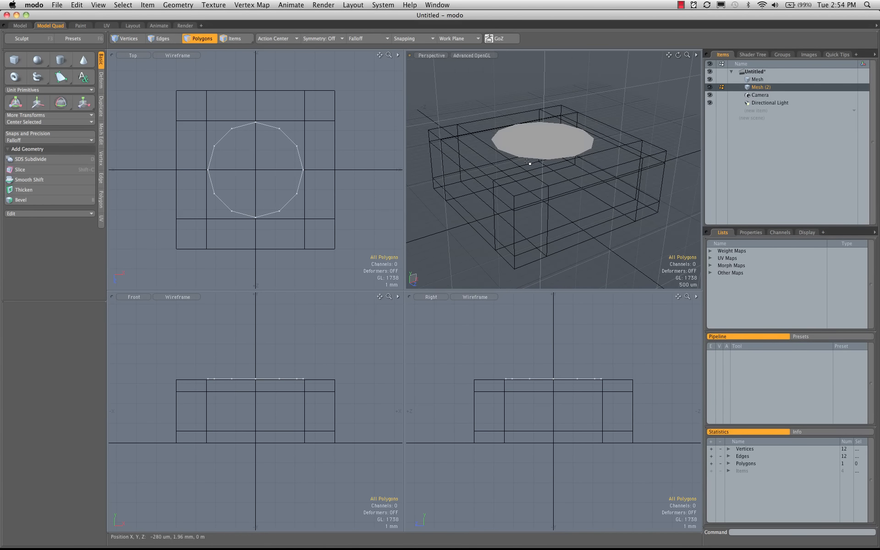
click(568, 136)
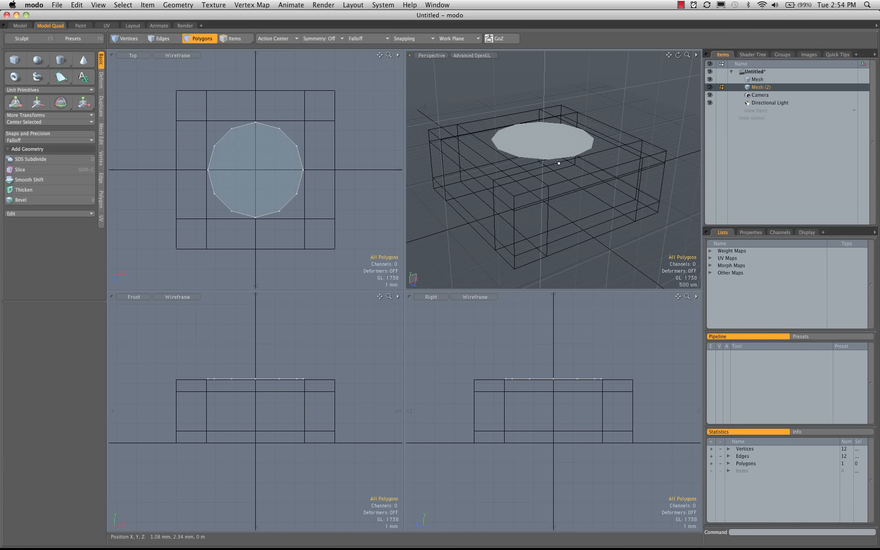
key(Tab)
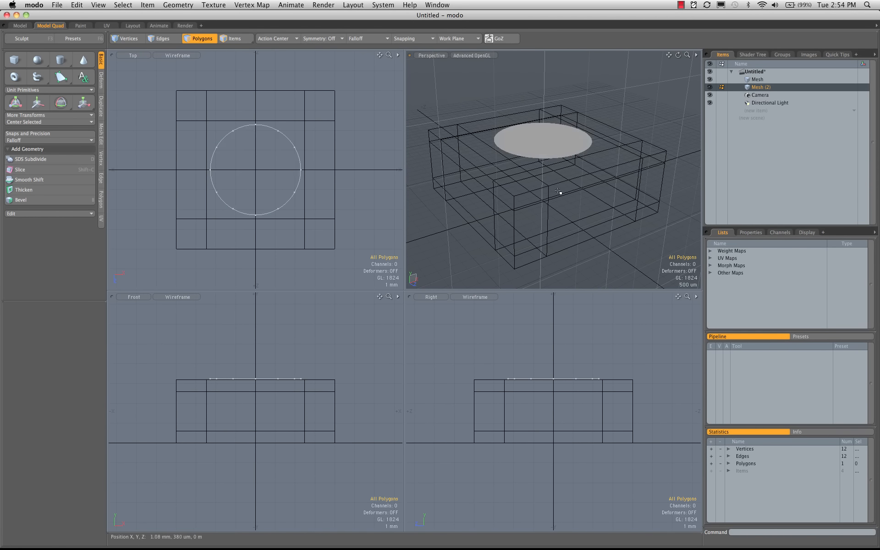
Enable geometry snapping and background constraint, with the geometry constraint set to Vector
alt+drag(558, 192, 449, 108)
click(410, 39)
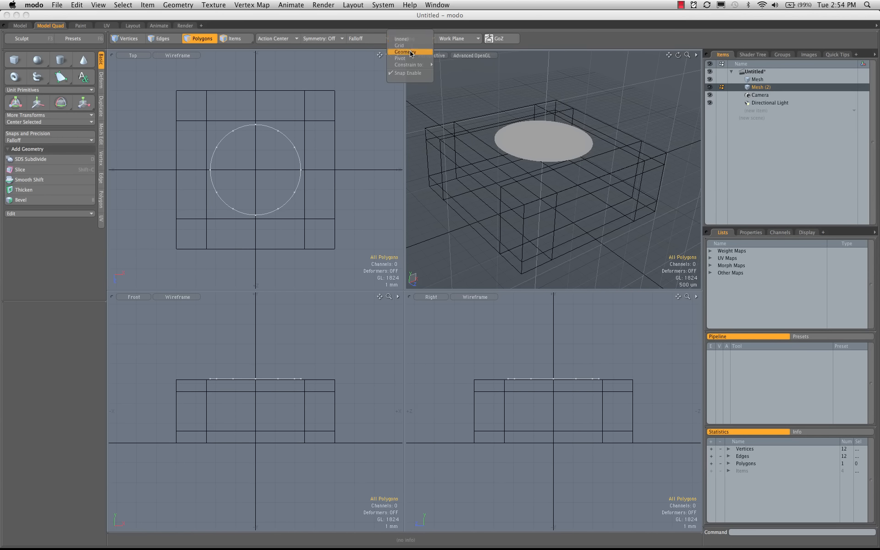
click(410, 51)
click(410, 39)
mouse_move(410, 63)
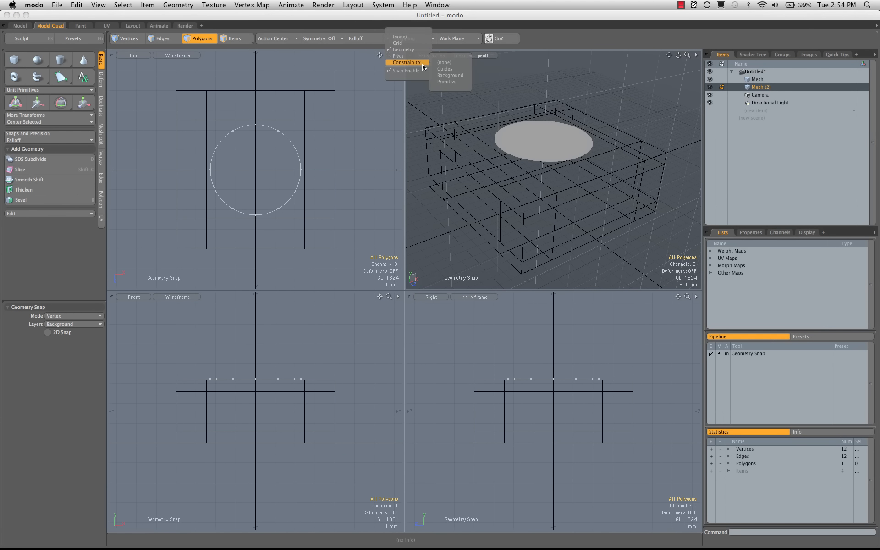
click(457, 76)
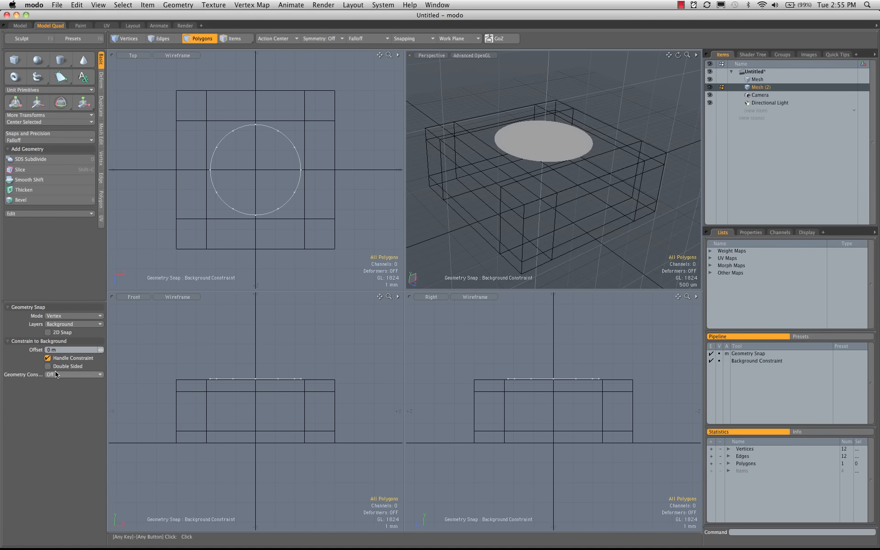
click(67, 374)
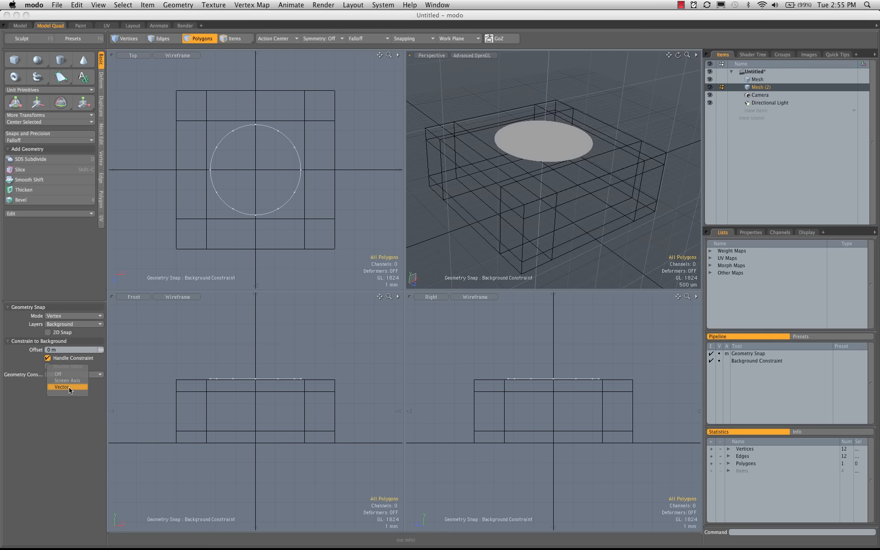
click(64, 383)
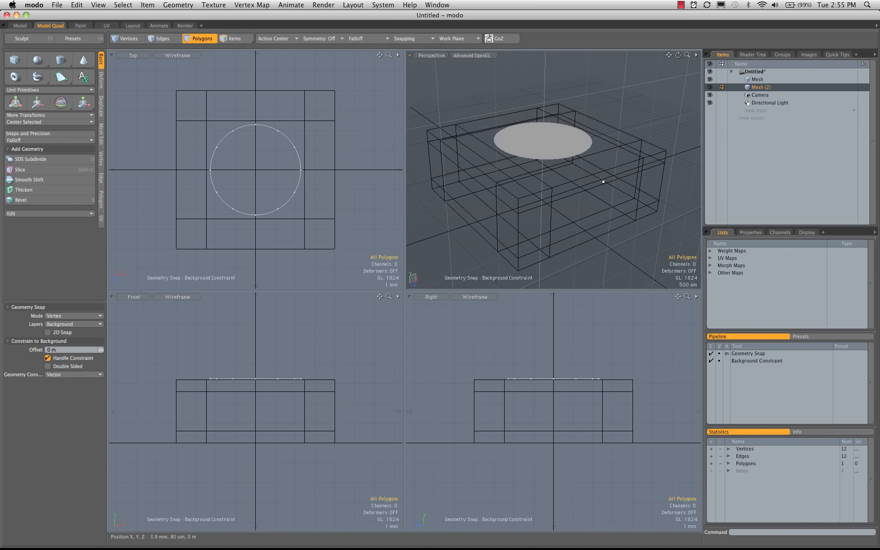
Move the disc down about 50 µm along Y onto the box's top face
key(w)
drag(544, 105, 544, 106)
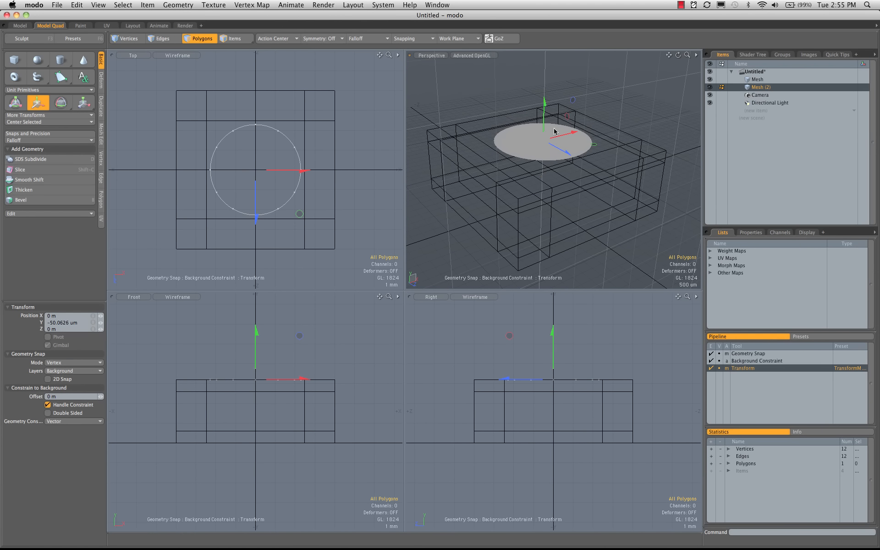
alt+drag(557, 397, 551, 388)
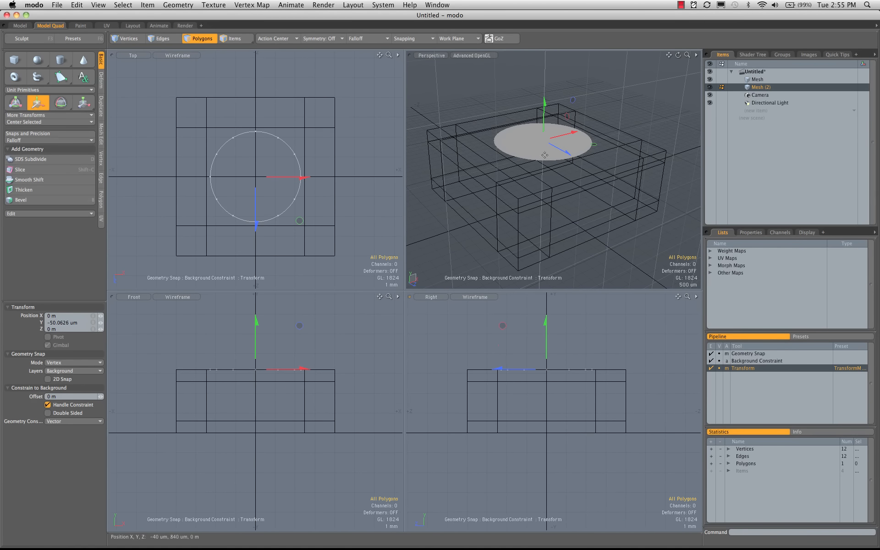
alt+drag(544, 154, 567, 179)
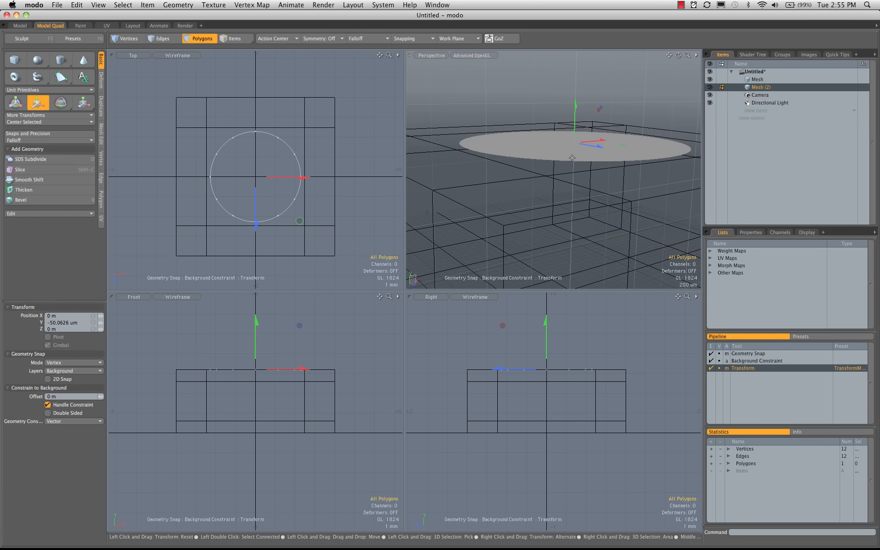
alt+drag(571, 157, 590, 112)
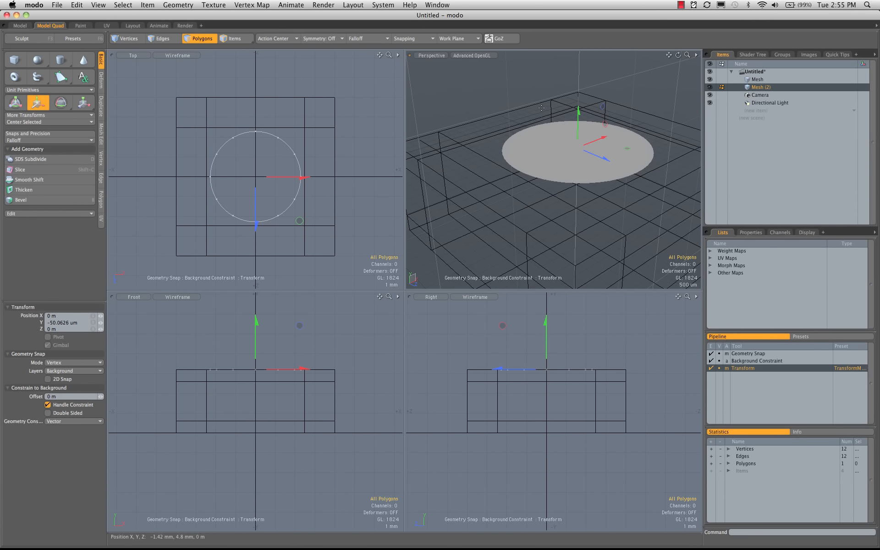
key(space)
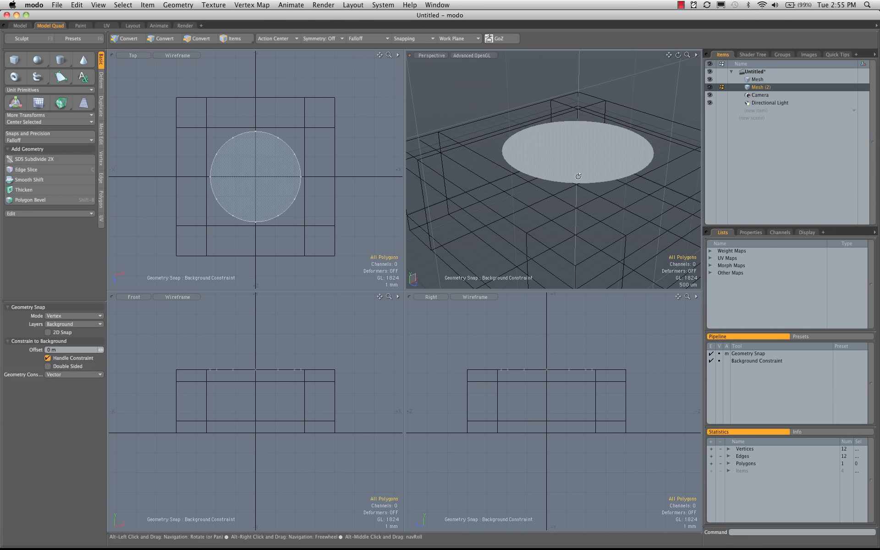
Make the box mesh the active item, with the disc kept as background reference
alt+drag(577, 177, 571, 220)
click(556, 149)
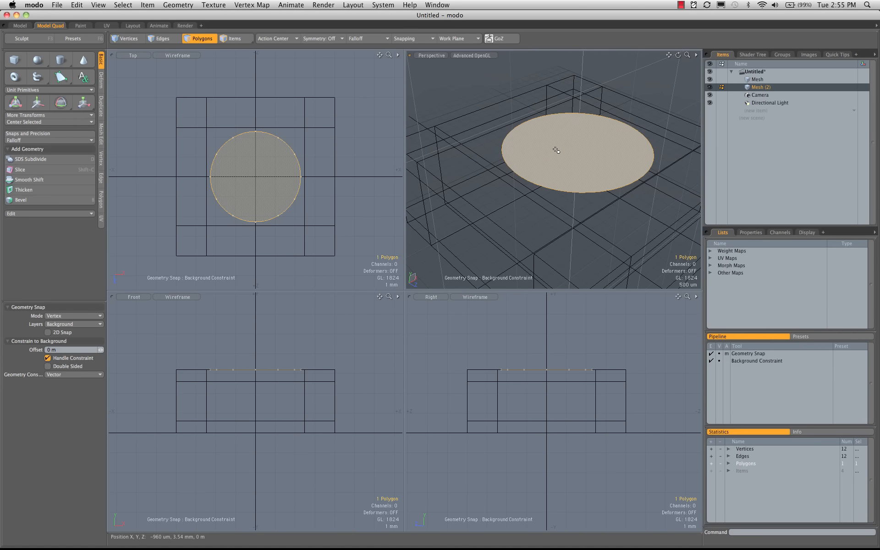
click(756, 80)
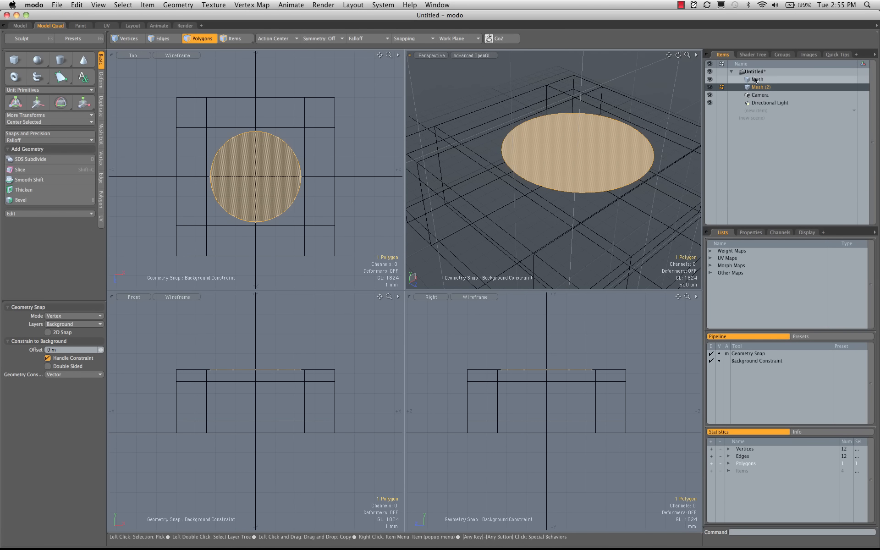
mouse_move(534, 220)
alt+mouse_down()
mouse_move(593, 152)
mouse_move(585, 204)
mouse_move(550, 211)
alt+mouse_up()
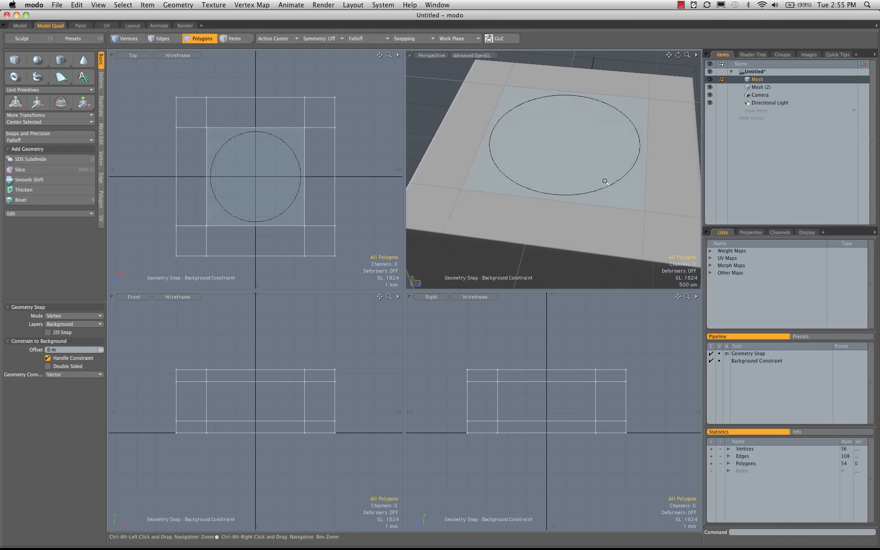
ctrl+alt+drag(603, 181, 569, 180)
alt+drag(569, 180, 558, 216)
Loop-slice the box along X through its top face with two uniform symmetric cuts
key(3)
click(568, 167)
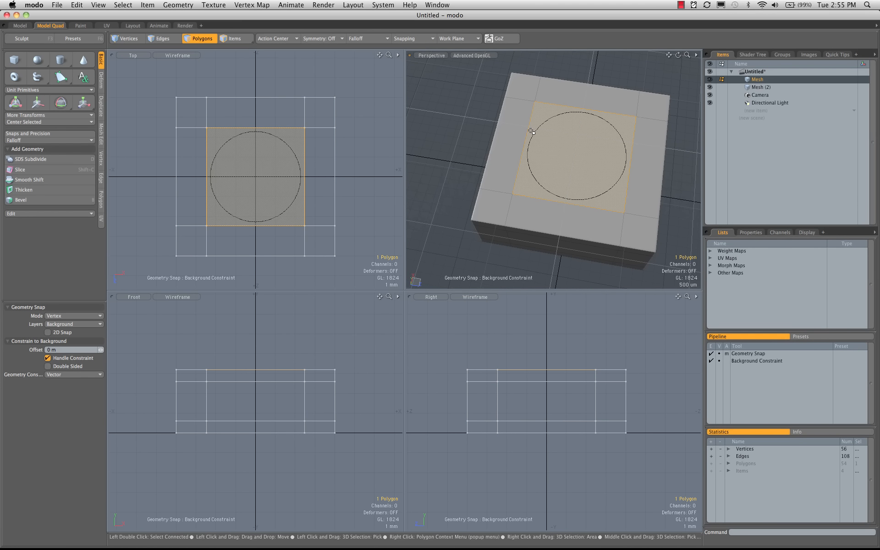
shift+click(559, 208)
key(alt+c)
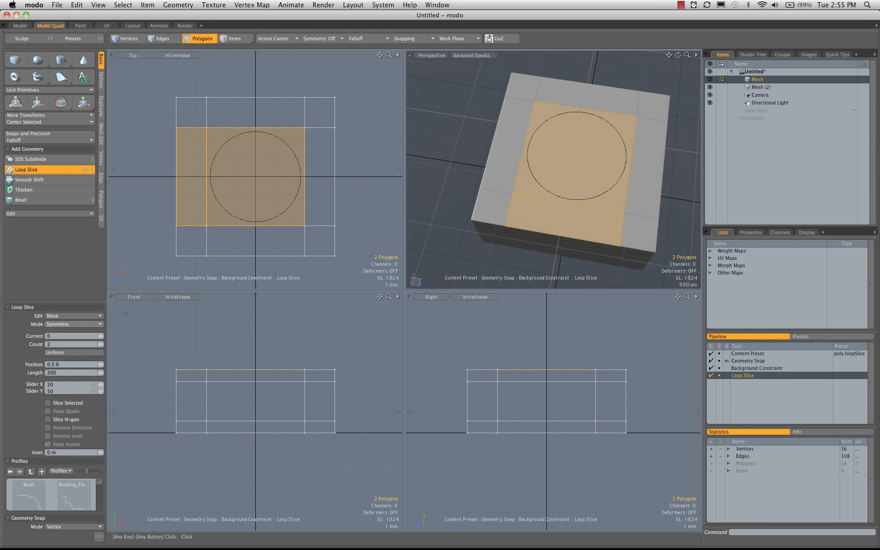
click(64, 356)
alt+drag(636, 191, 568, 79)
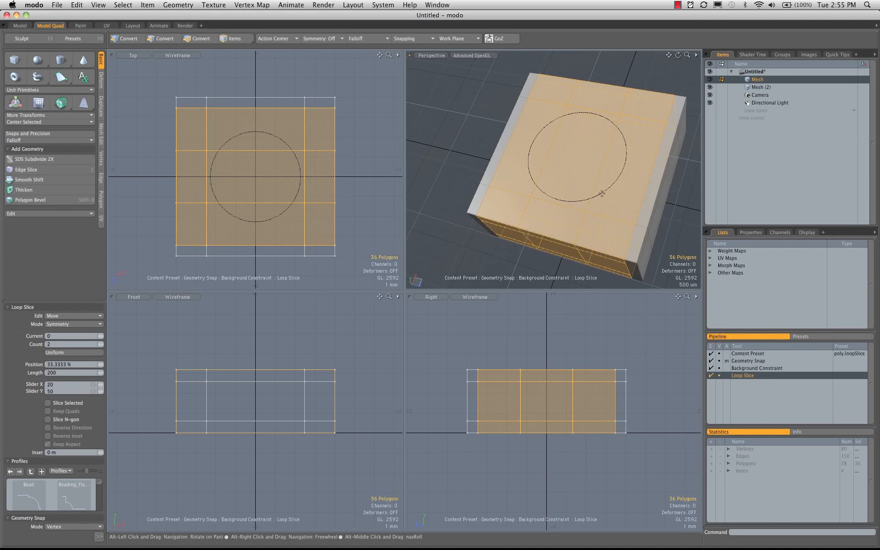
key(space)
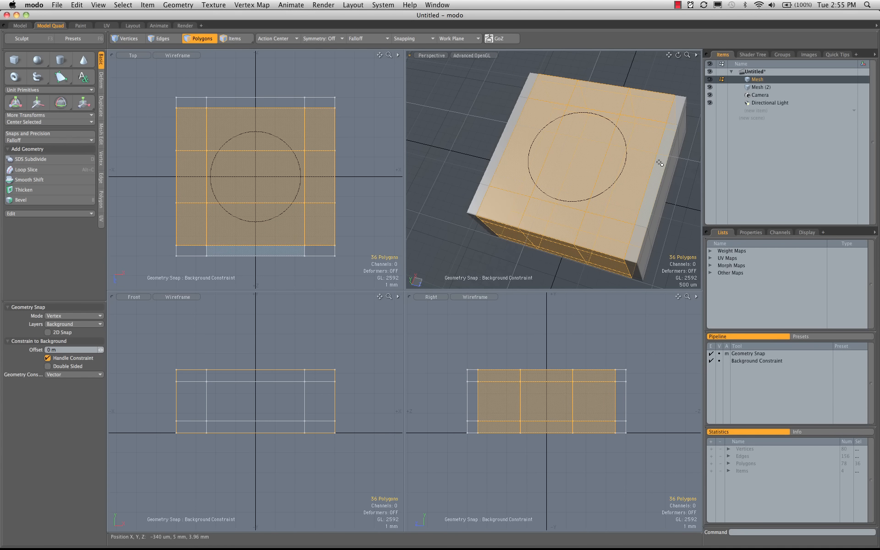
Loop-slice the box in the perpendicular direction along Z, again with two uniform symmetric cuts
click(639, 157)
key(alt+c)
alt+drag(638, 158, 593, 225)
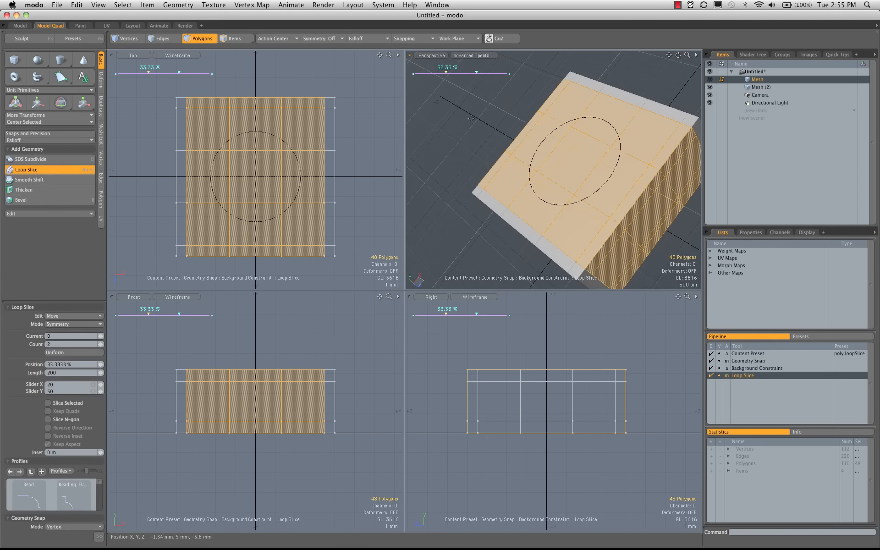
key(space)
click(499, 112)
Delete the box's central top polygon together with the eight polygons around it
alt+drag(543, 132, 587, 145)
click(585, 165)
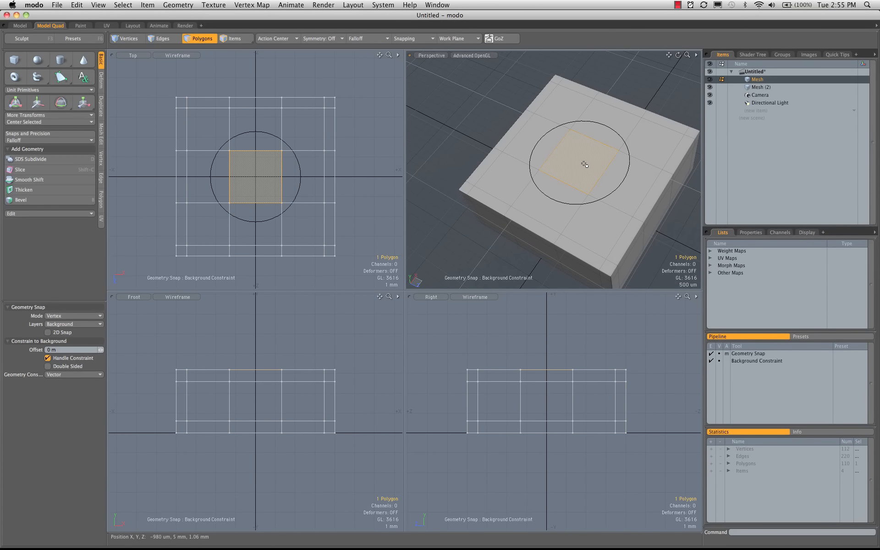
key(shift+Up)
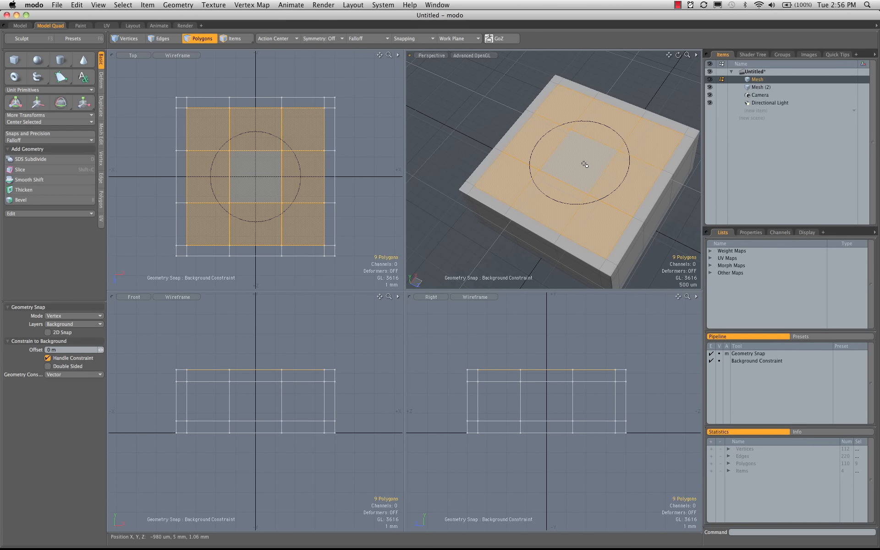
key(Delete)
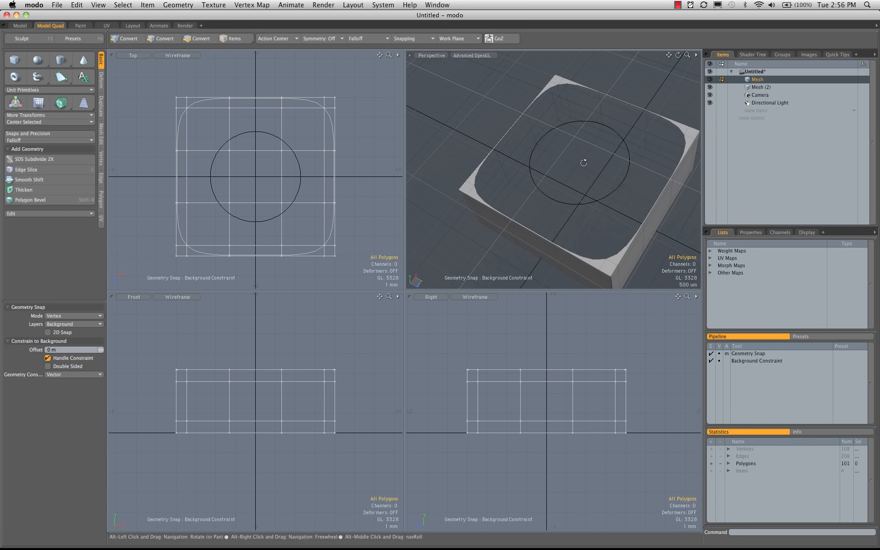
Cut the disc from its own mesh item and paste it into the box mesh
alt+drag(585, 170, 608, 115)
click(767, 84)
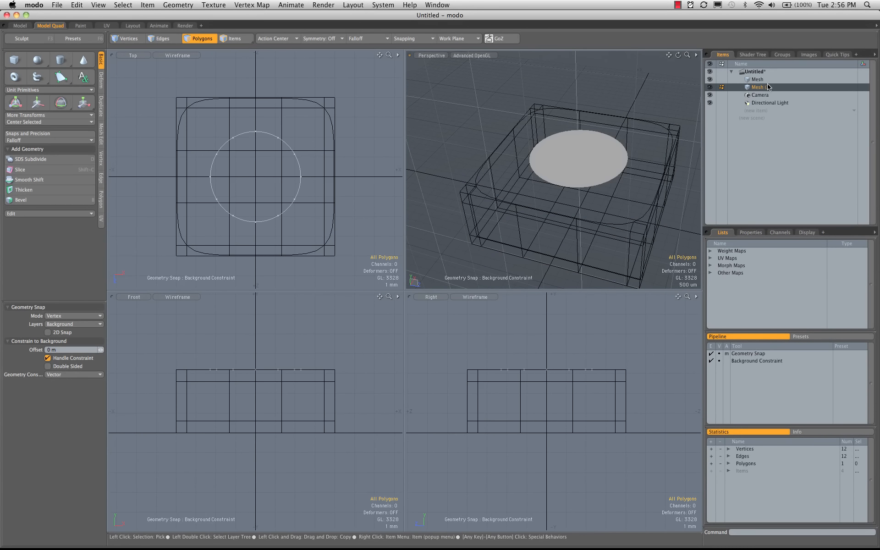
key(super+x)
click(766, 79)
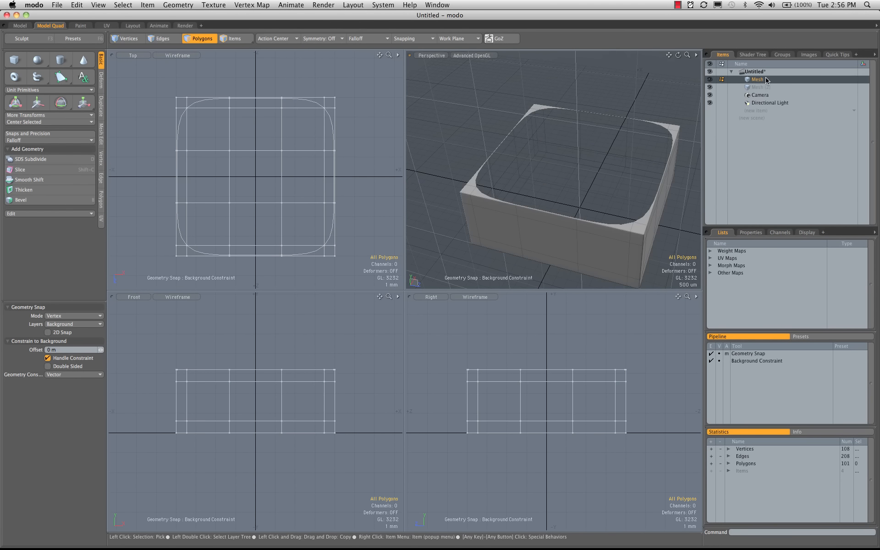
key(super+v)
Bridge the disc's outer edge loop to the edge loop of the box's top opening with 0 segments
alt+drag(591, 179, 607, 186)
key(1)
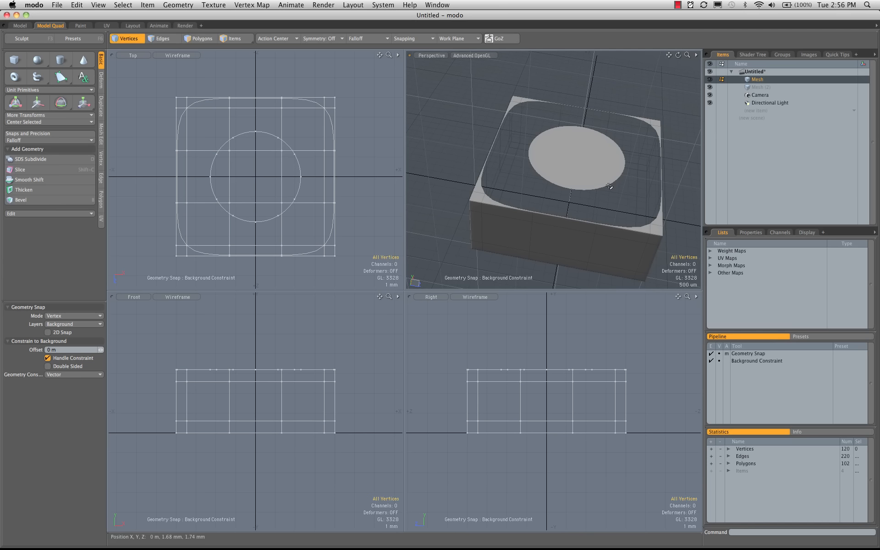
key(2)
double_click(607, 186)
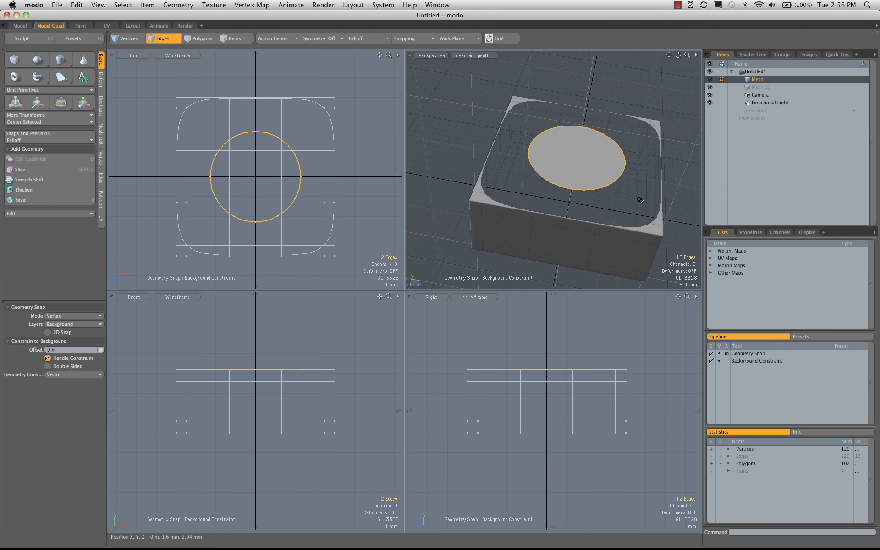
shift+double_click(641, 228)
alt+drag(641, 228, 623, 224)
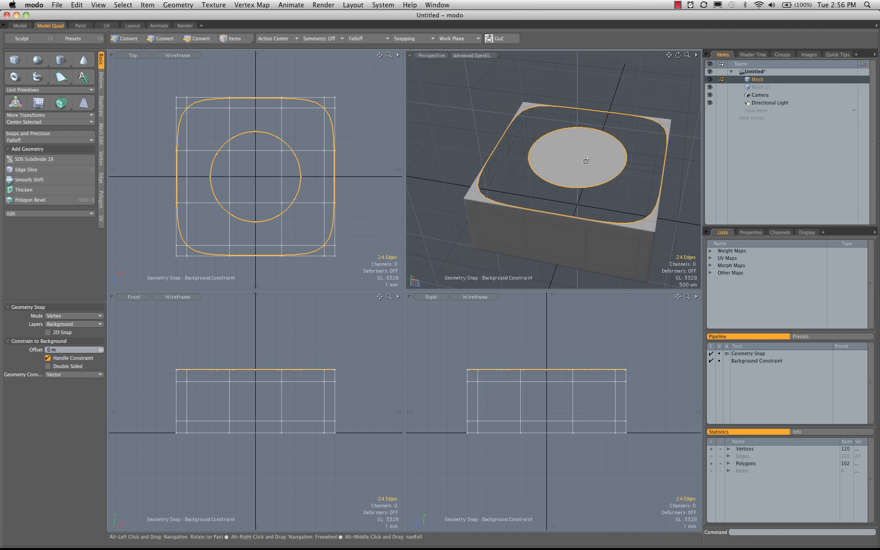
click(101, 177)
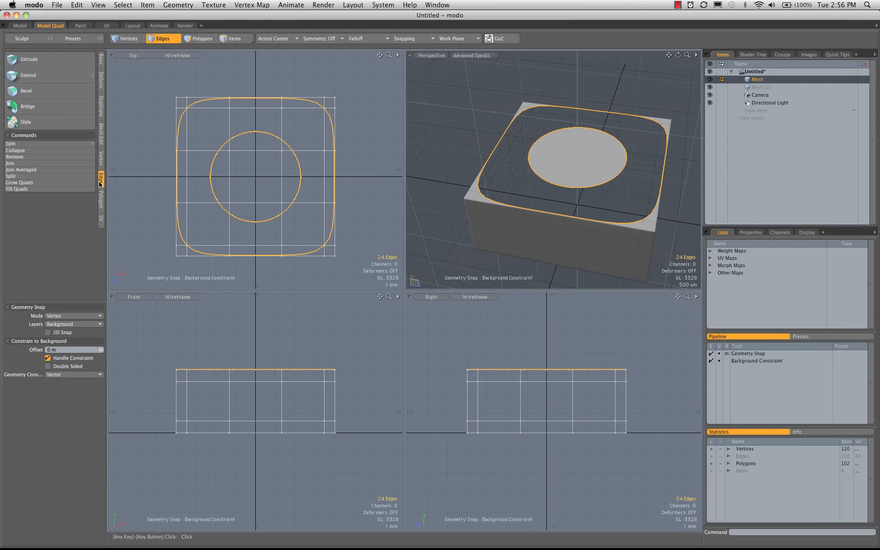
click(36, 105)
click(591, 156)
alt+drag(591, 157, 557, 180)
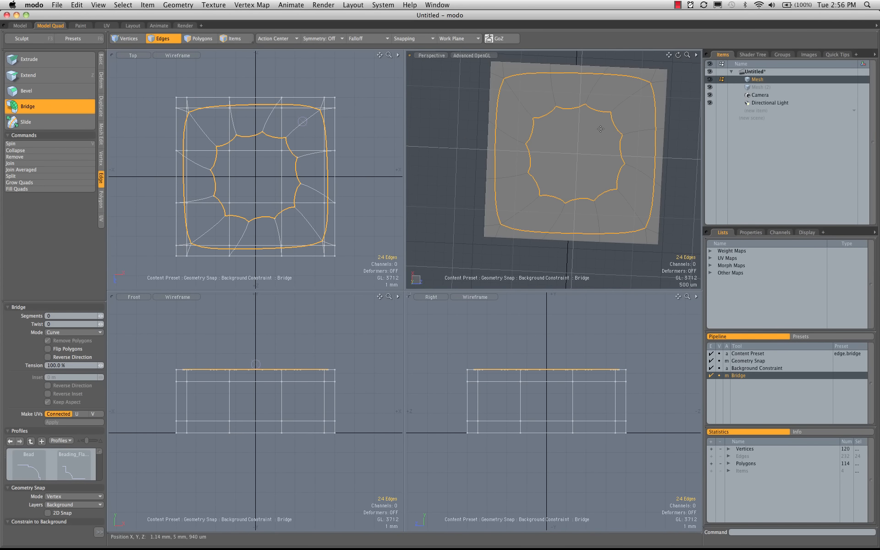
key(q)
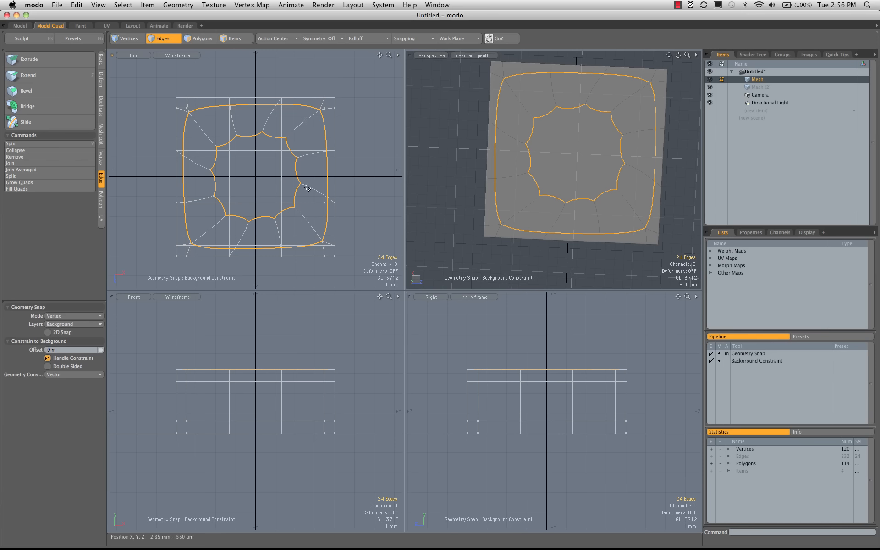
click(457, 148)
Turn off the box mesh's subdivision display and rotate the disc polygon on its top by -15° about Y
key(Tab)
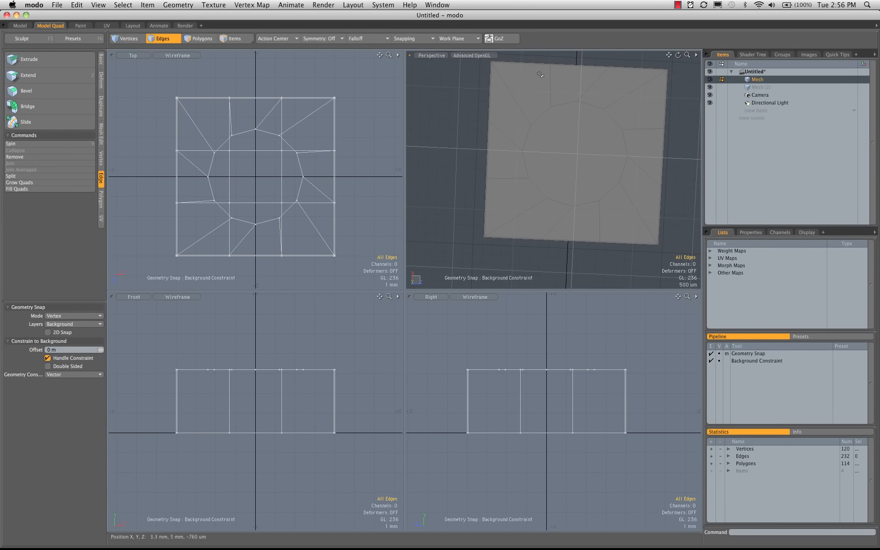
key(3)
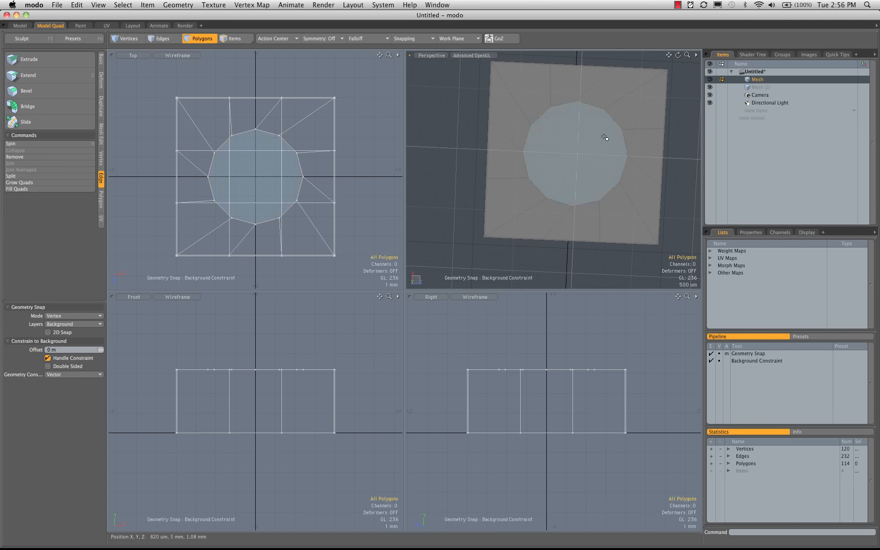
click(603, 137)
key(e)
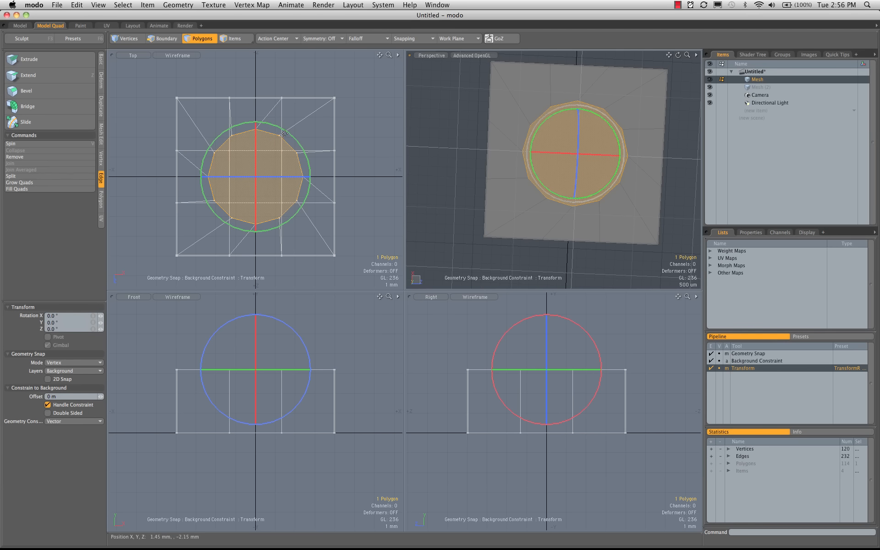
drag(285, 133, 296, 140)
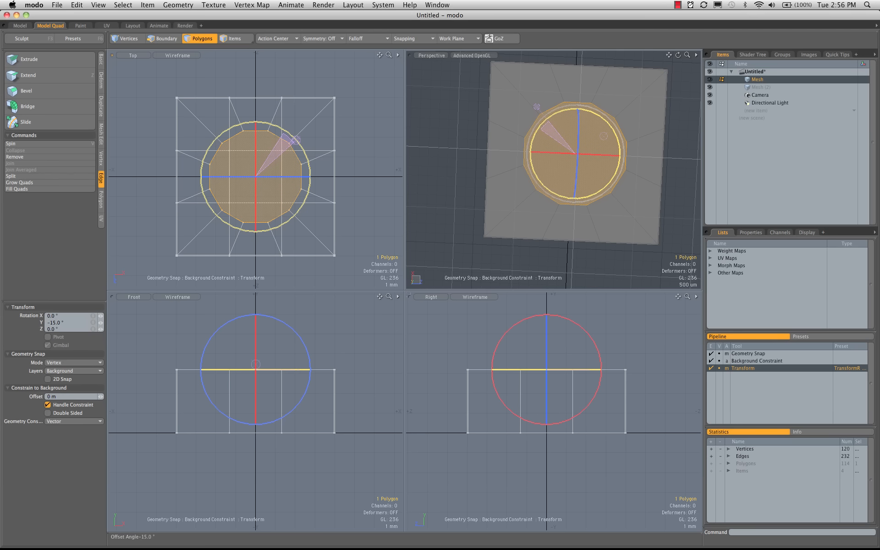
drag(296, 139, 298, 147)
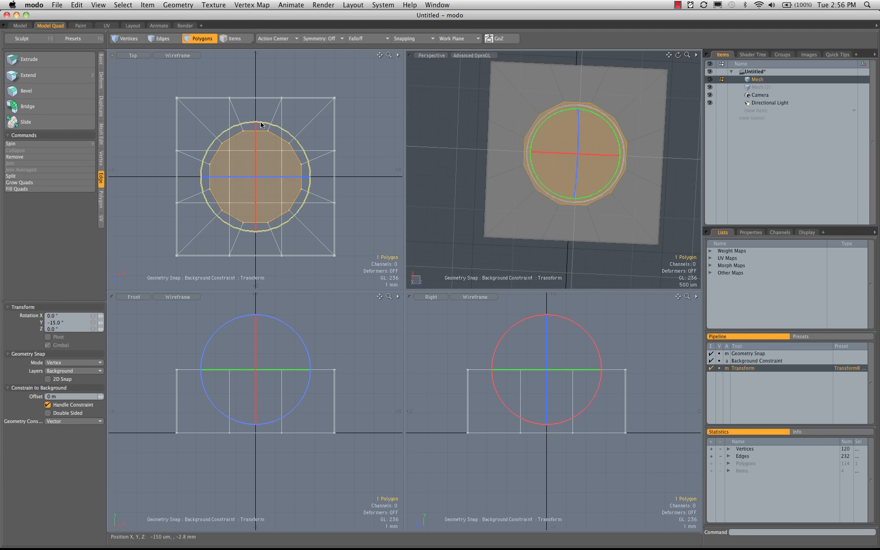
mouse_move(283, 128)
mouse_down()
mouse_move(288, 138)
mouse_move(261, 121)
mouse_move(289, 140)
mouse_up()
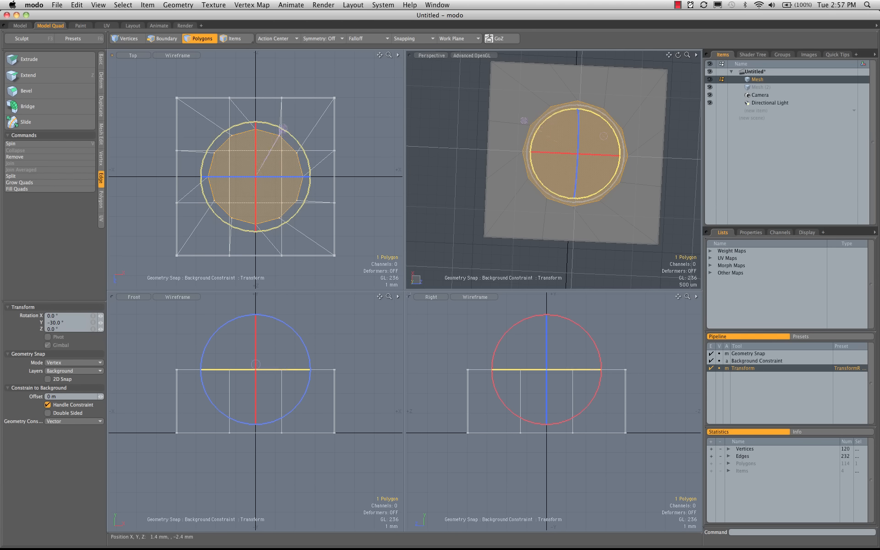
drag(284, 131, 272, 125)
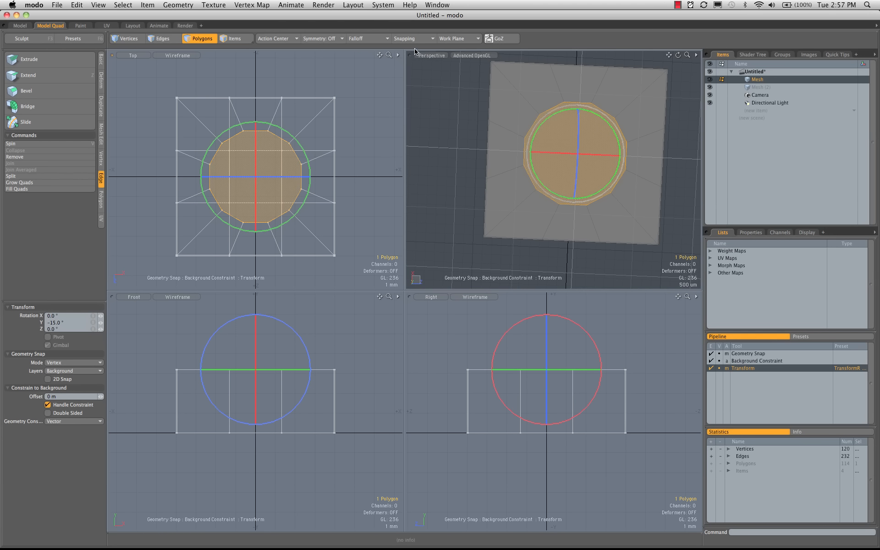
key(space)
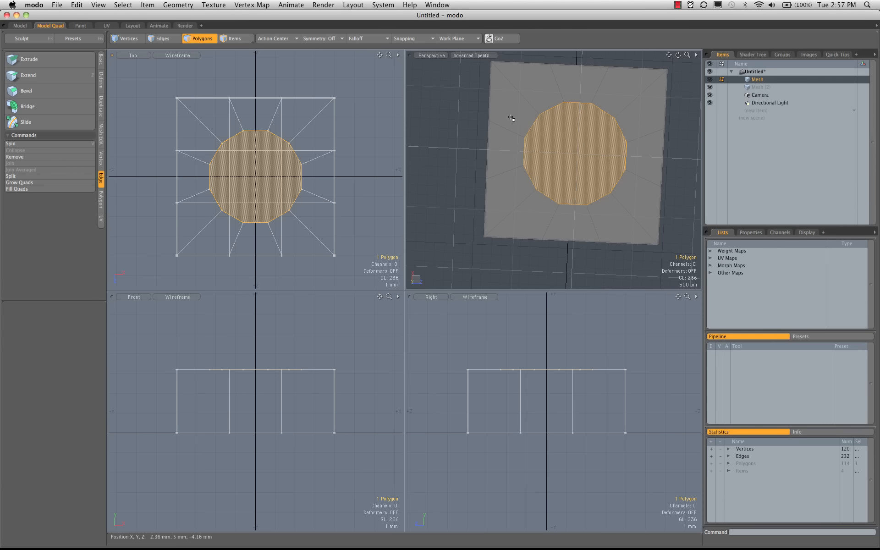
Turn subdivision back on and bevel the disc polygon straight up into a raised round stud with no inset
click(417, 44)
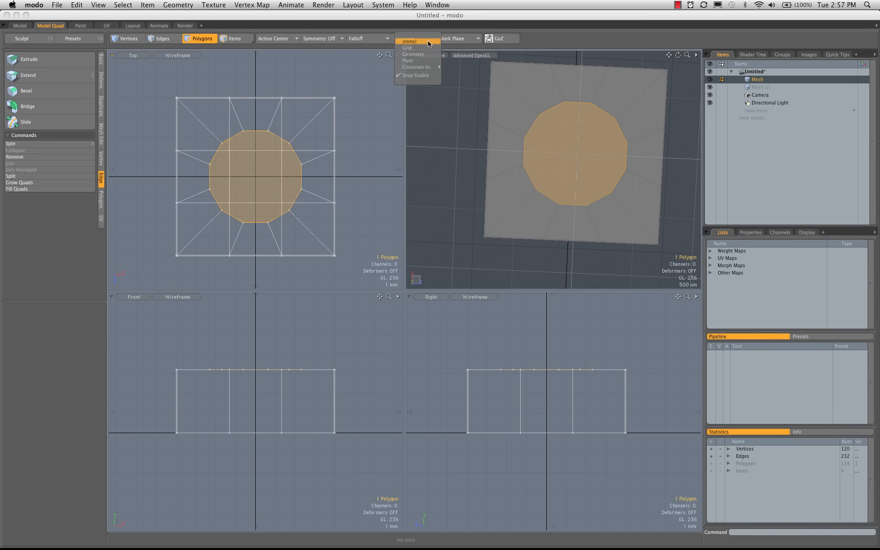
click(489, 29)
alt+drag(544, 169, 547, 220)
click(570, 91)
key(Tab)
click(577, 166)
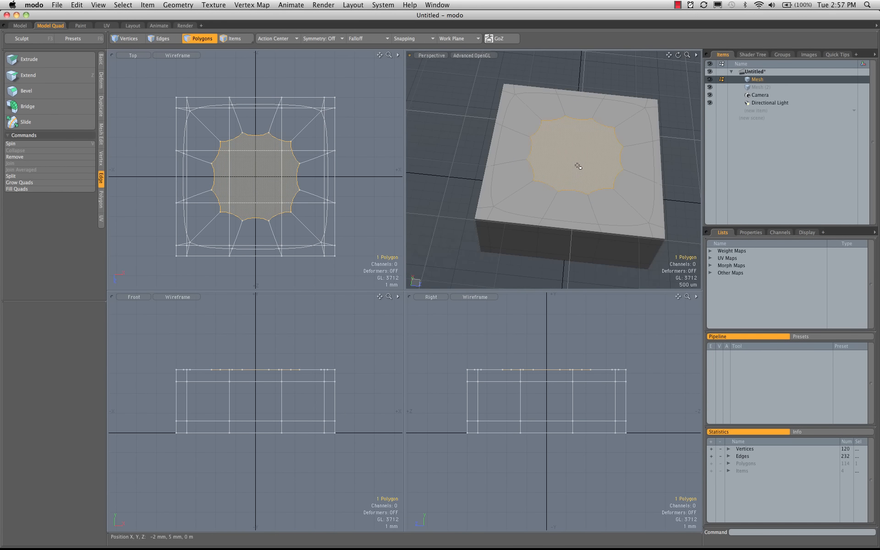
key(b)
alt+drag(577, 165, 566, 204)
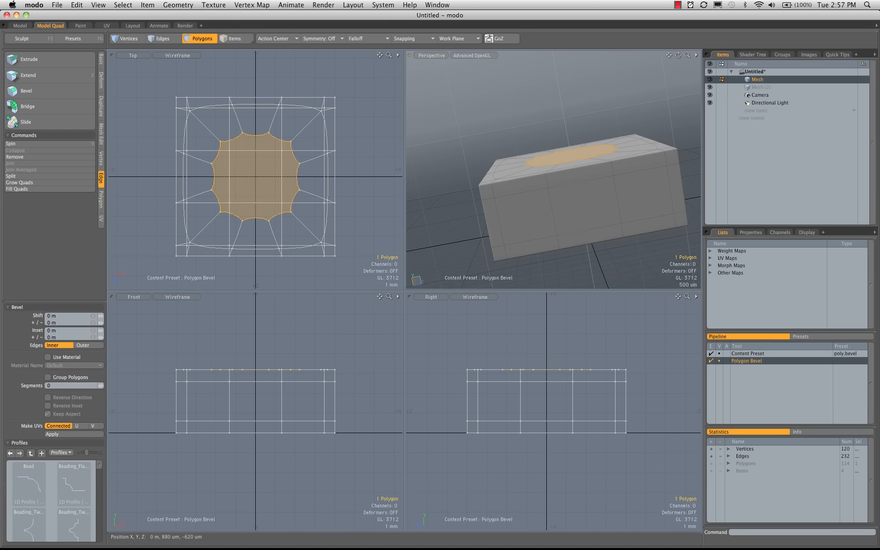
click(567, 202)
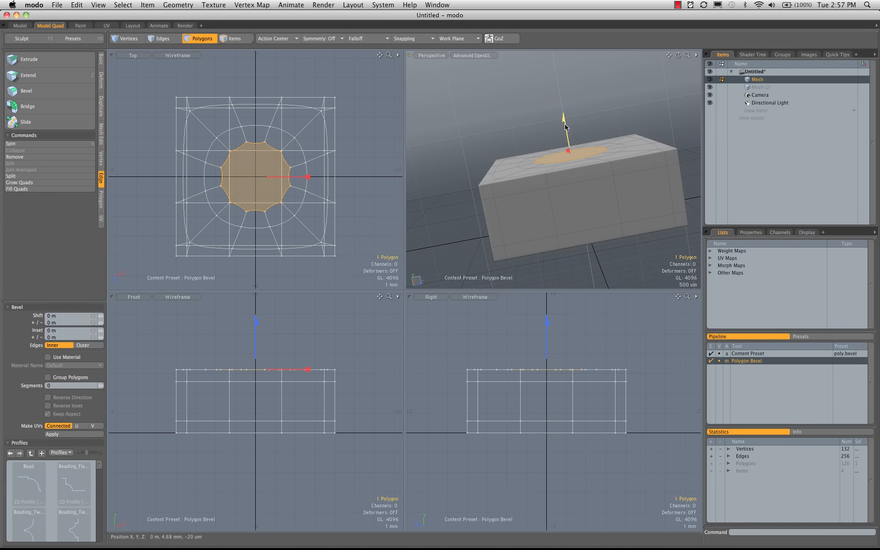
drag(566, 127, 602, 145)
key(space)
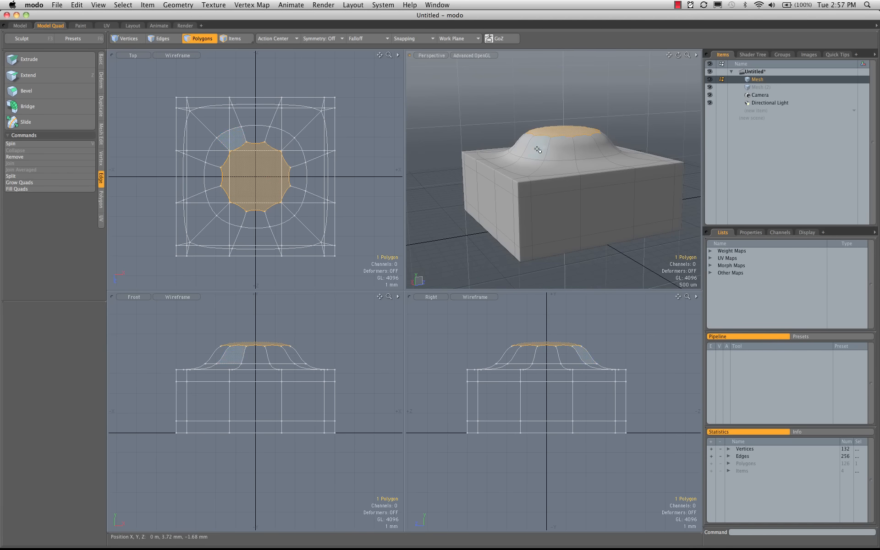
Loop-slice the stud's side wall with two symmetric cuts, near its upper and lower edges
click(542, 150)
mouse_move(542, 150)
mouse_down()
mouse_move(551, 149)
mouse_move(526, 154)
mouse_up()
key(alt+c)
click(556, 154)
key(space)
click(517, 100)
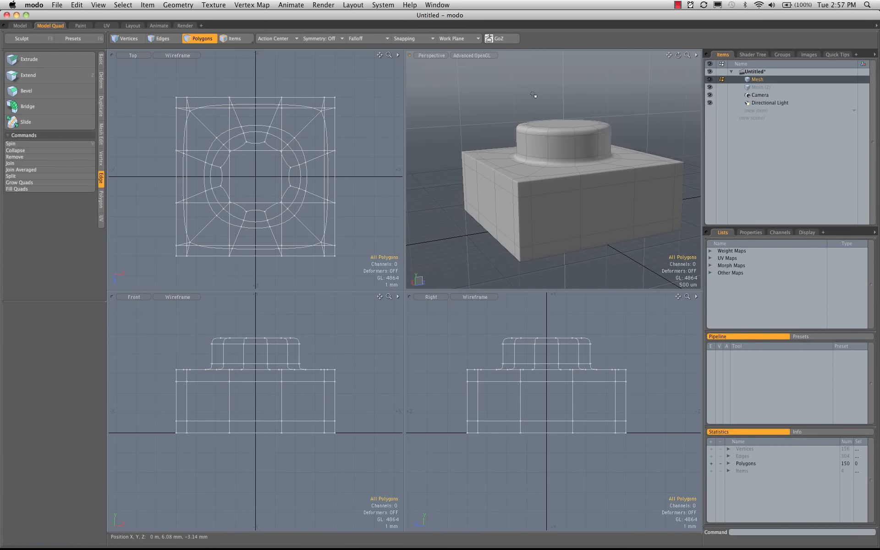
Loop-slice the ring of top-face polygons around the stud's base with one cut in Free mode at 6.0 %
alt+drag(534, 95, 540, 137)
mouse_move(541, 138)
alt+shift+mouse_down()
mouse_move(531, 156)
mouse_move(491, 180)
mouse_move(538, 170)
mouse_move(558, 129)
mouse_move(581, 141)
mouse_move(497, 161)
mouse_move(528, 144)
alt+shift+mouse_up()
ctrl+alt+drag(566, 179, 533, 166)
alt+drag(533, 166, 561, 184)
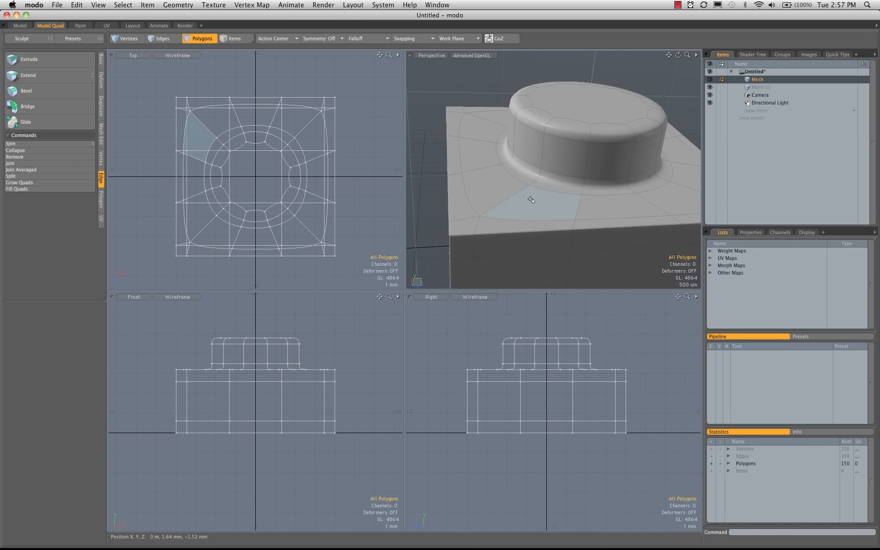
drag(538, 205, 480, 180)
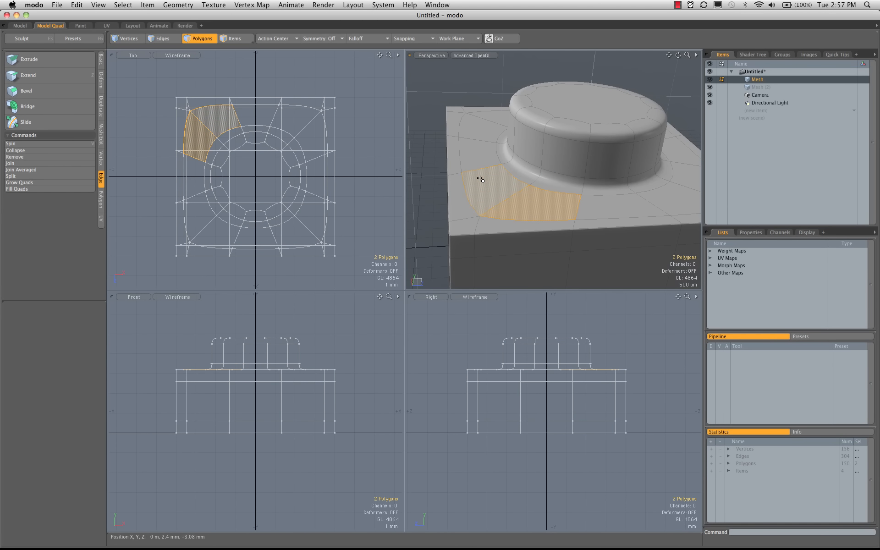
key(alt+c)
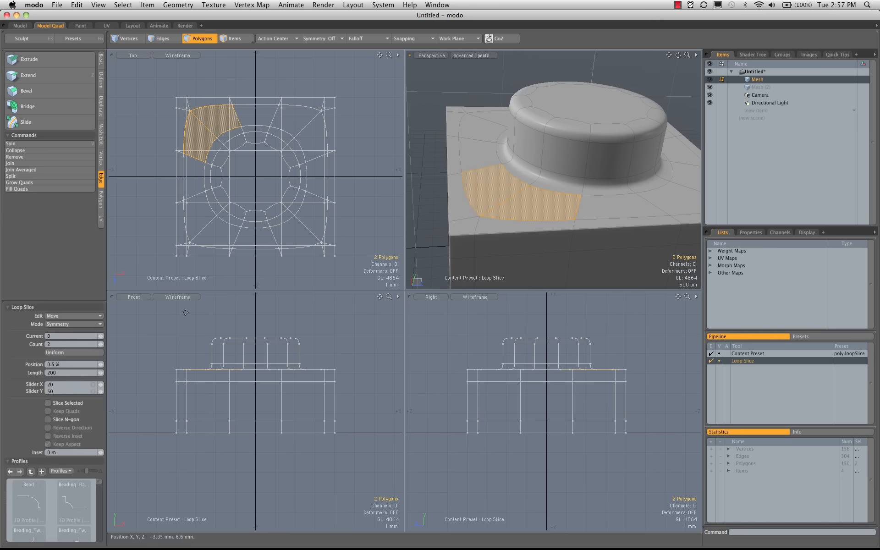
click(100, 344)
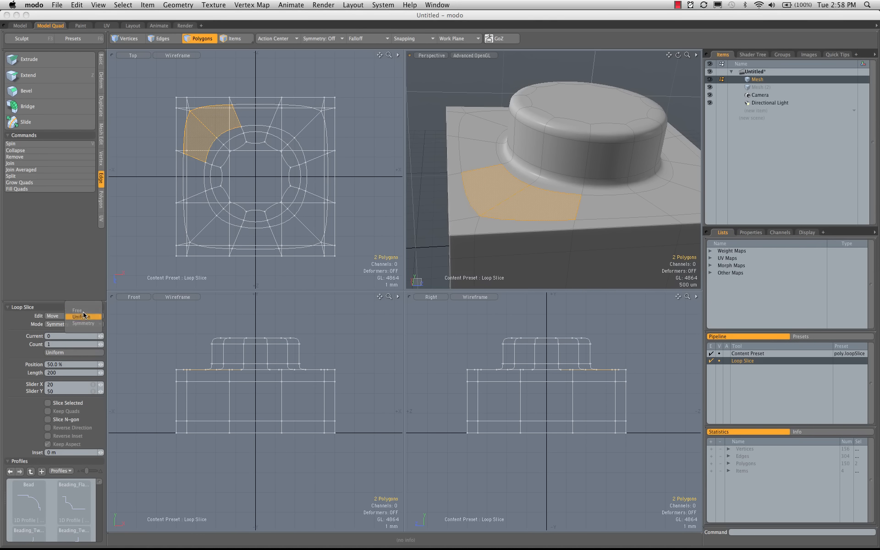
drag(590, 137, 552, 136)
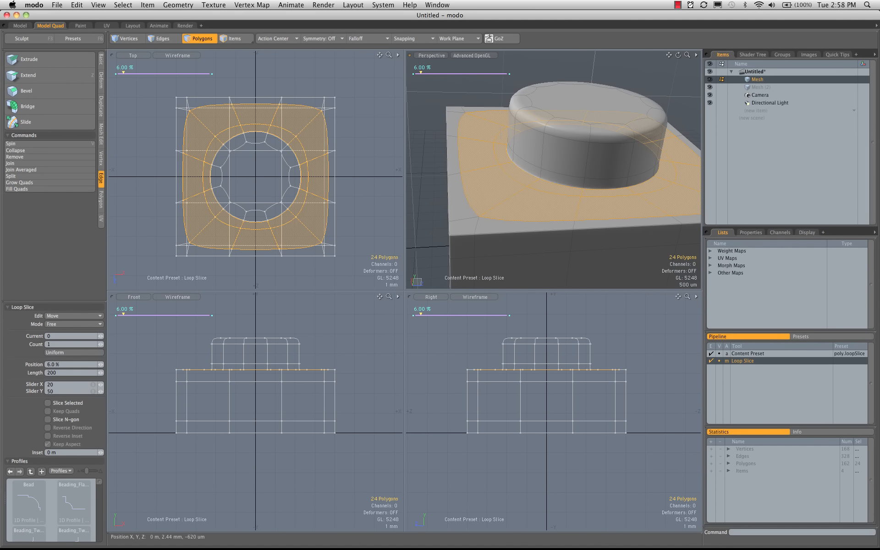
alt+drag(594, 198, 579, 155)
key(q)
click(494, 139)
Raise the mesh's subdivision level to 4
alt+drag(568, 204, 561, 186)
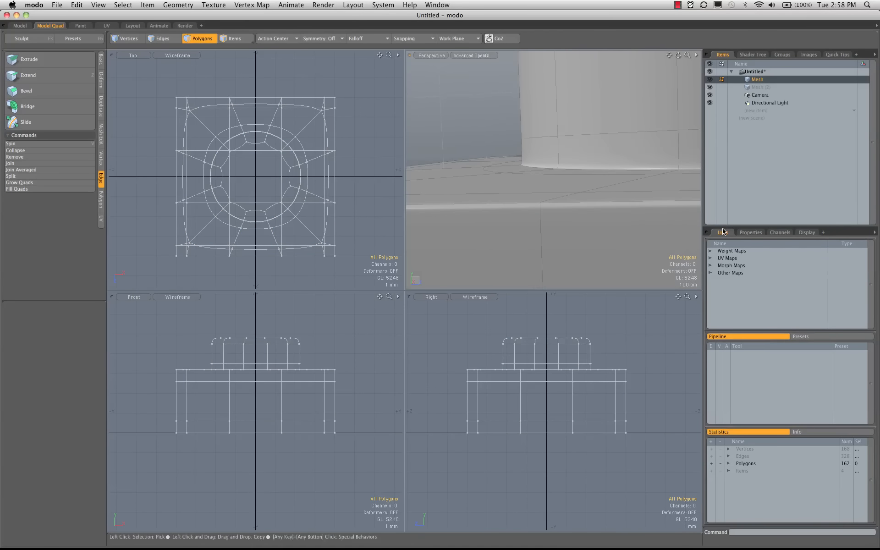
click(752, 233)
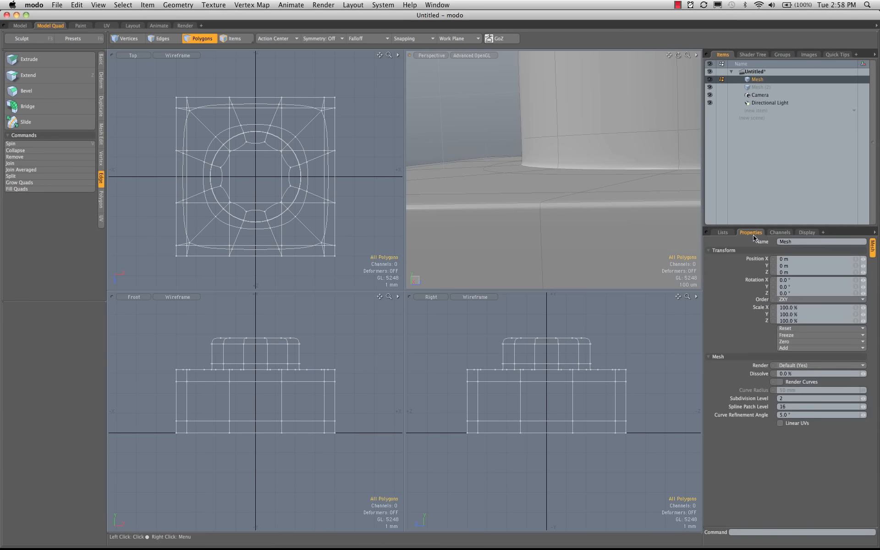
click(864, 399)
click(864, 399)
Bevel the stud's top polygon with a 100 um inset and no shift to sharpen its upper rim
alt+drag(558, 118, 588, 190)
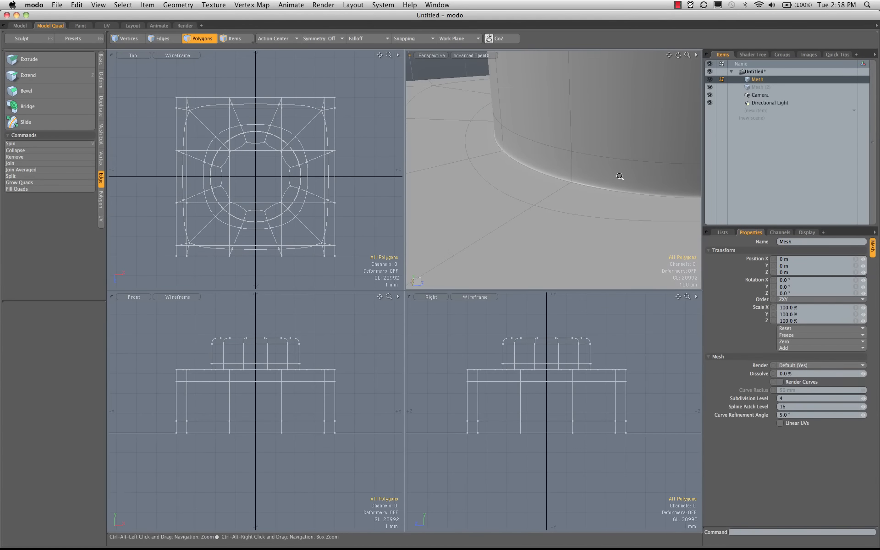
ctrl+alt+drag(632, 169, 567, 157)
click(555, 89)
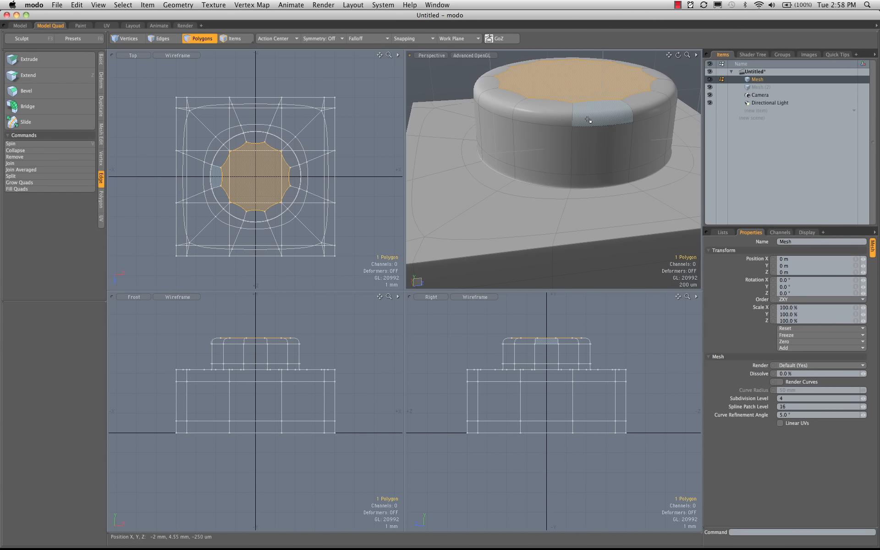
key(b)
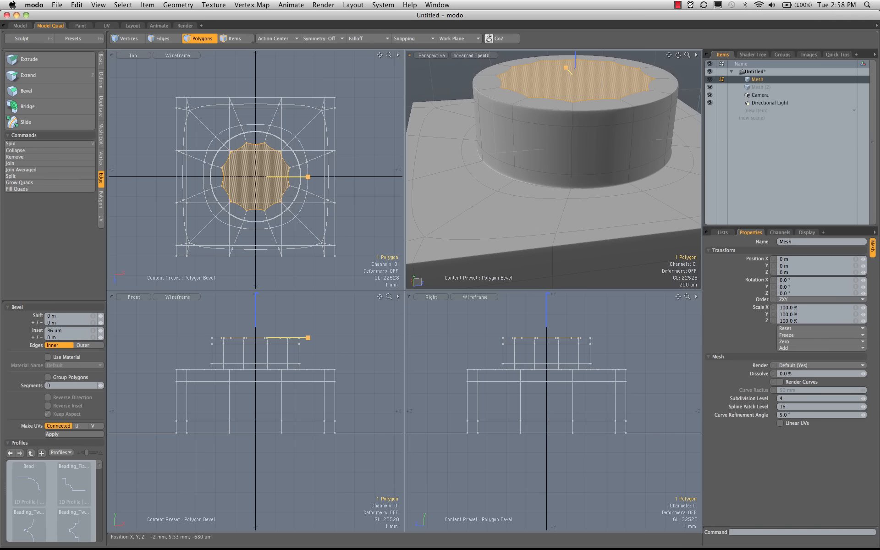
alt+drag(516, 112, 512, 97)
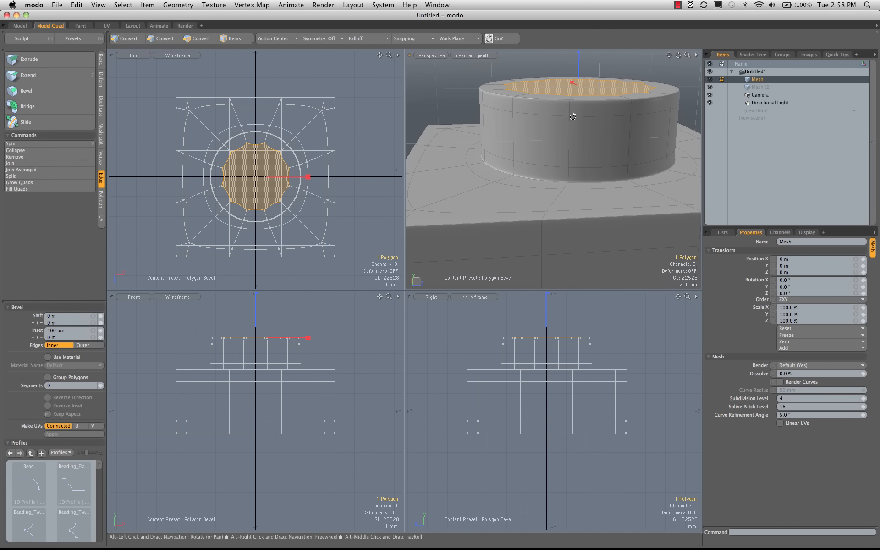
alt+drag(519, 90, 521, 95)
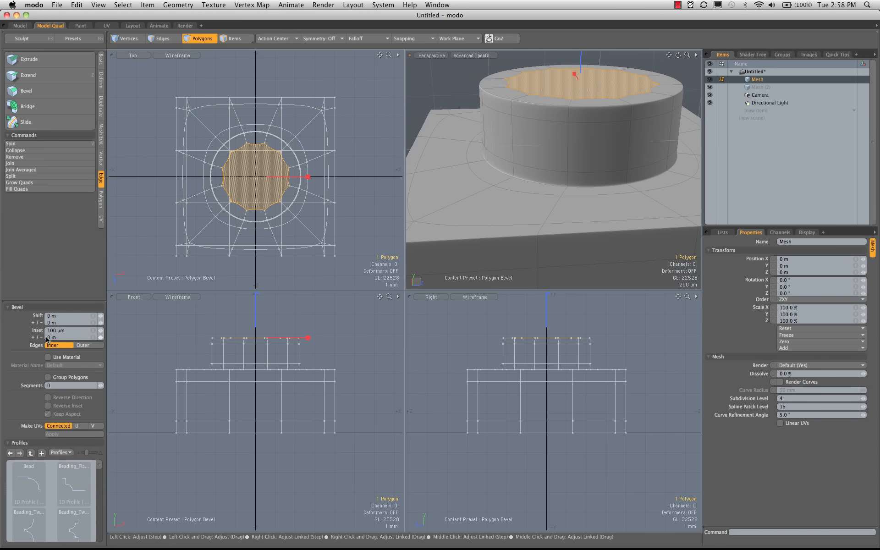
alt+drag(517, 148, 559, 168)
key(space)
click(467, 87)
click(539, 139)
key(Escape)
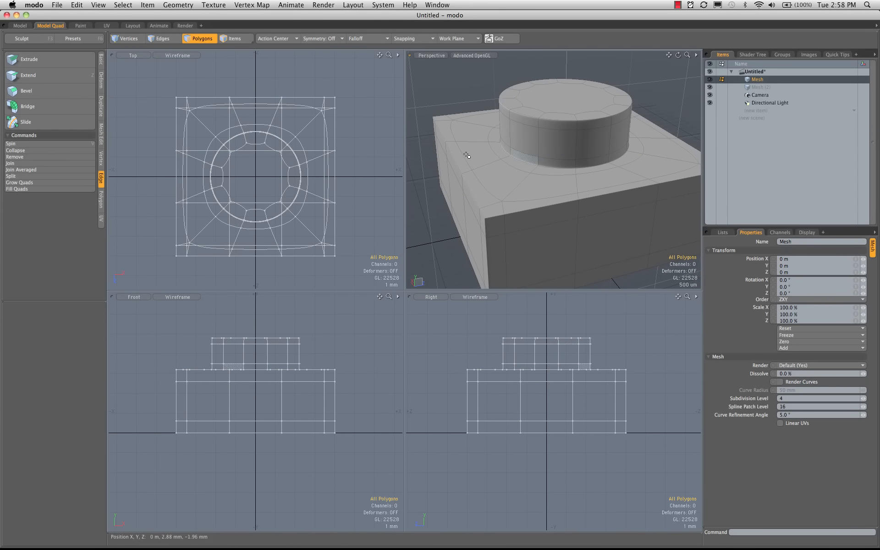
Switch to the single-viewport modelling layout and frame the box and stud closely in perspective
click(20, 26)
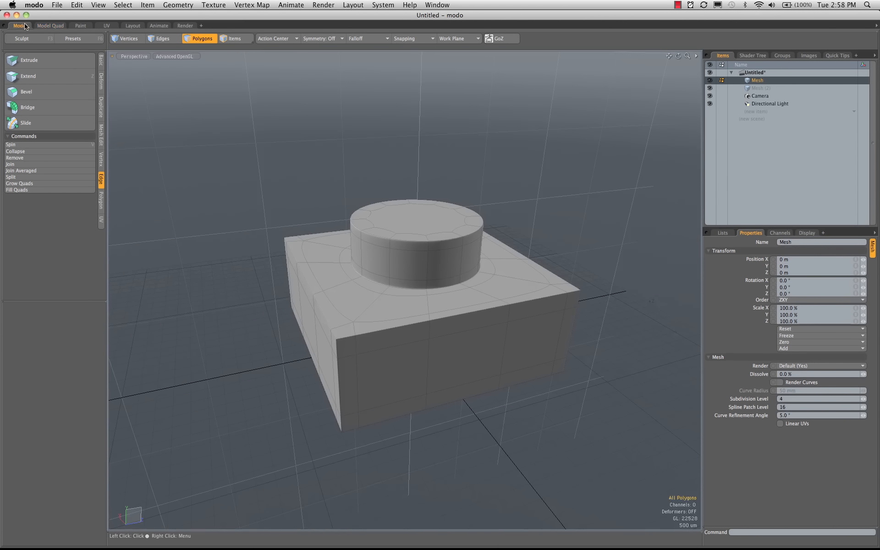
click(406, 305)
scroll(458, 293, up, 5)
alt+shift+drag(467, 289, 458, 284)
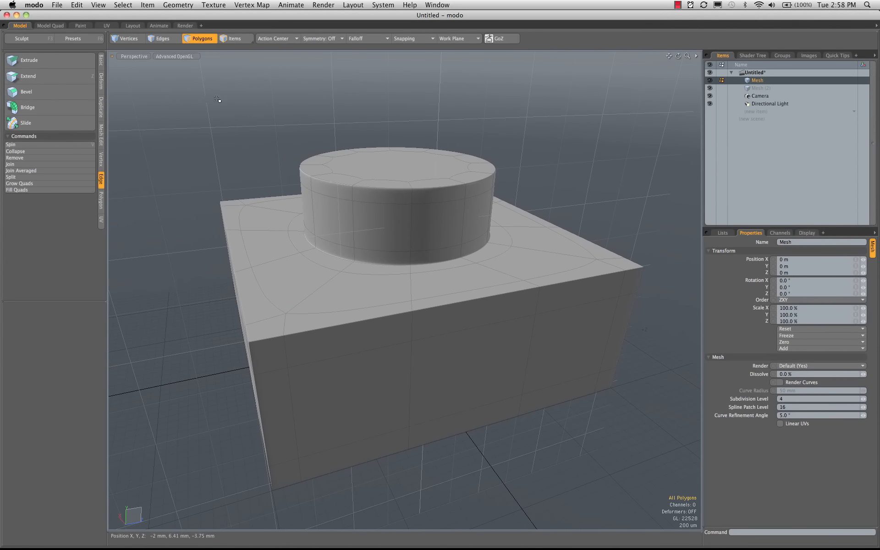
Set the perspective viewport's wireframe overlay to None and hide its grid and work plane
key(o)
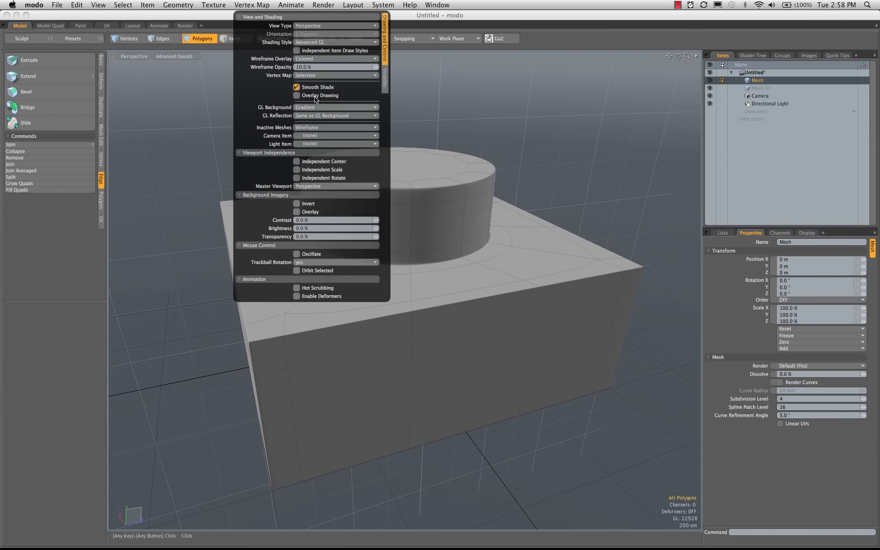
click(346, 60)
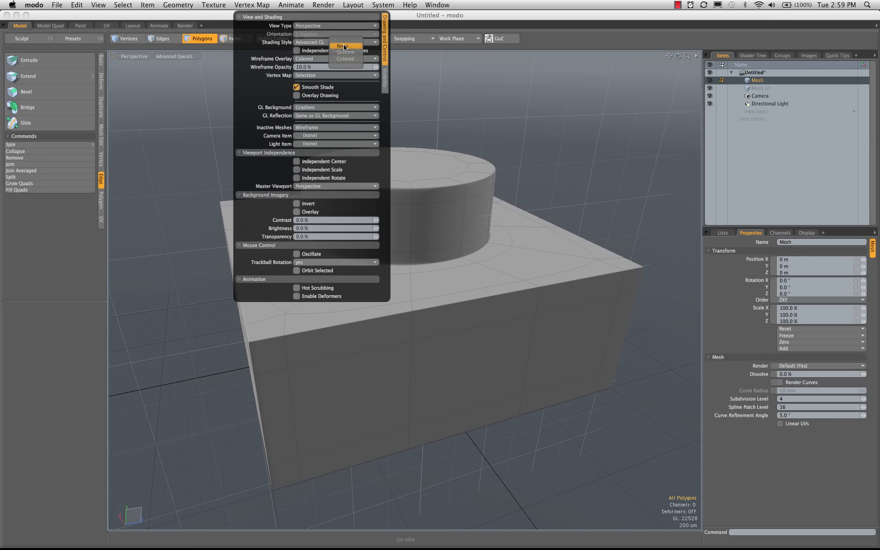
click(345, 46)
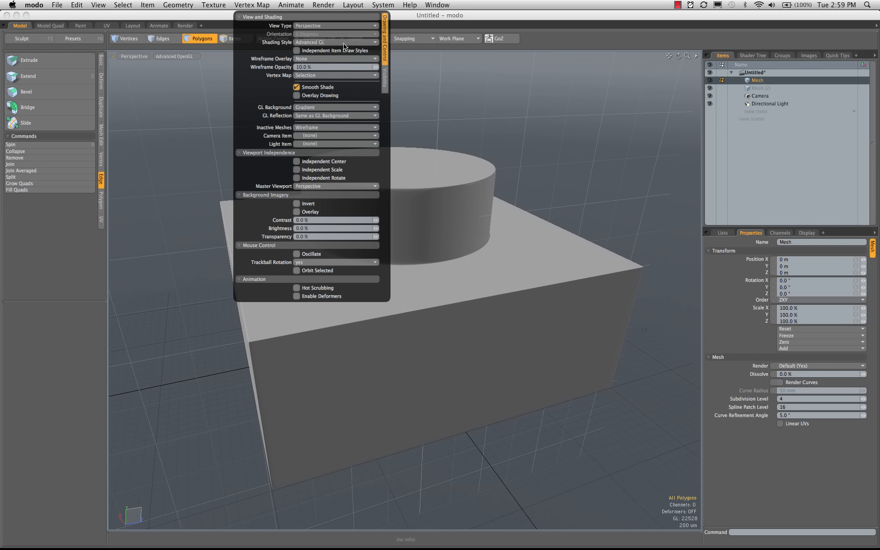
click(383, 80)
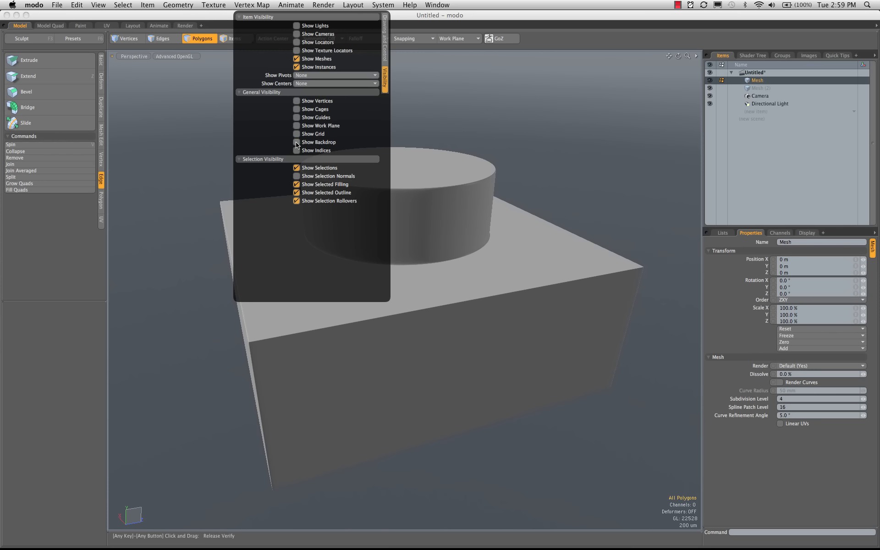
Change the perspective viewport's shading style to Gooch Tone Shading
alt+drag(365, 385, 412, 334)
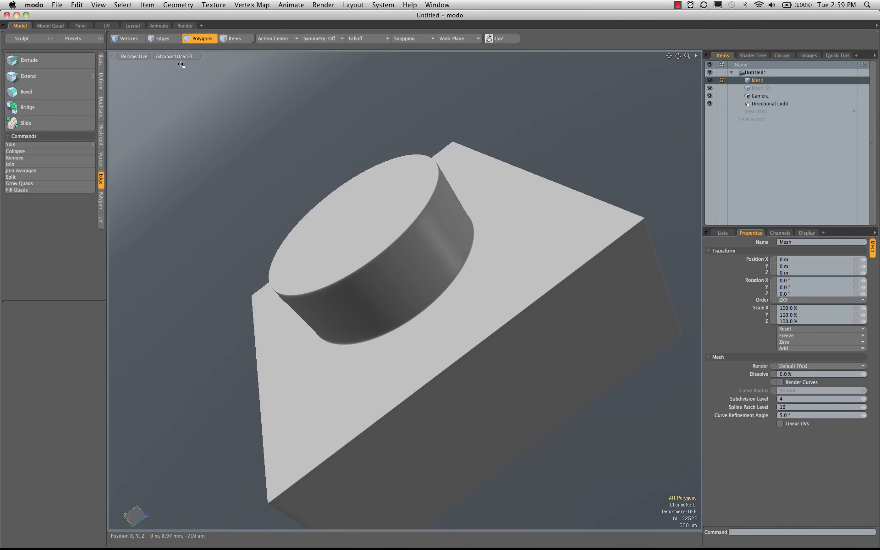
click(178, 58)
click(183, 103)
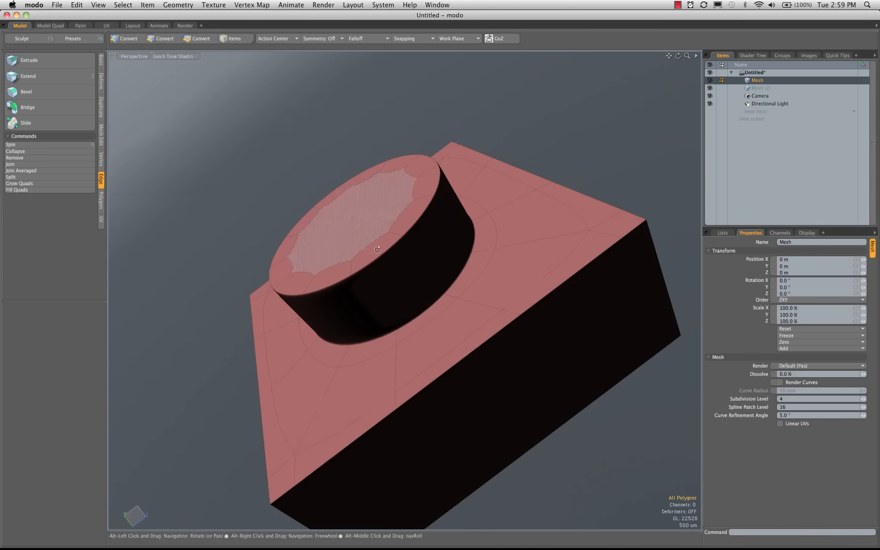
Hide the mesh's wireframe overlay in the Gooch-shaded perspective viewport through the viewport's shade options
alt+drag(440, 257, 475, 257)
click(186, 59)
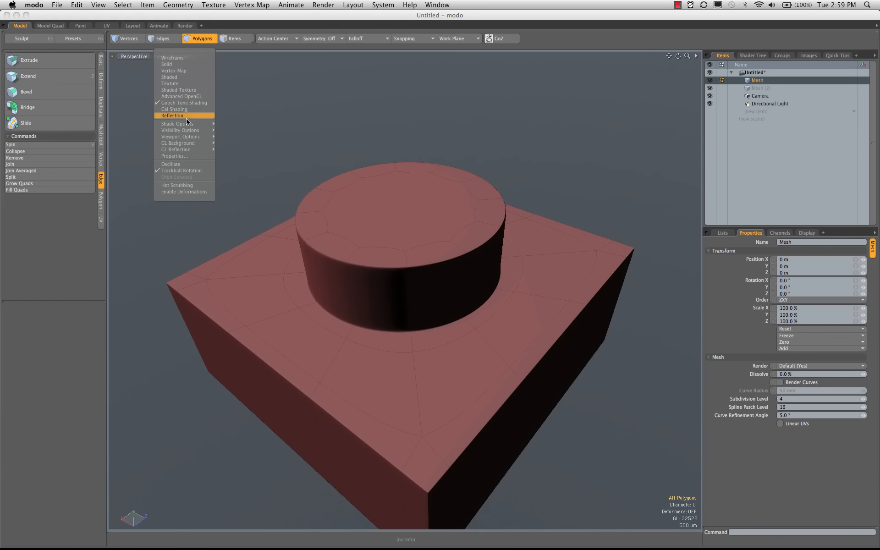
mouse_move(183, 124)
mouse_move(247, 124)
click(296, 124)
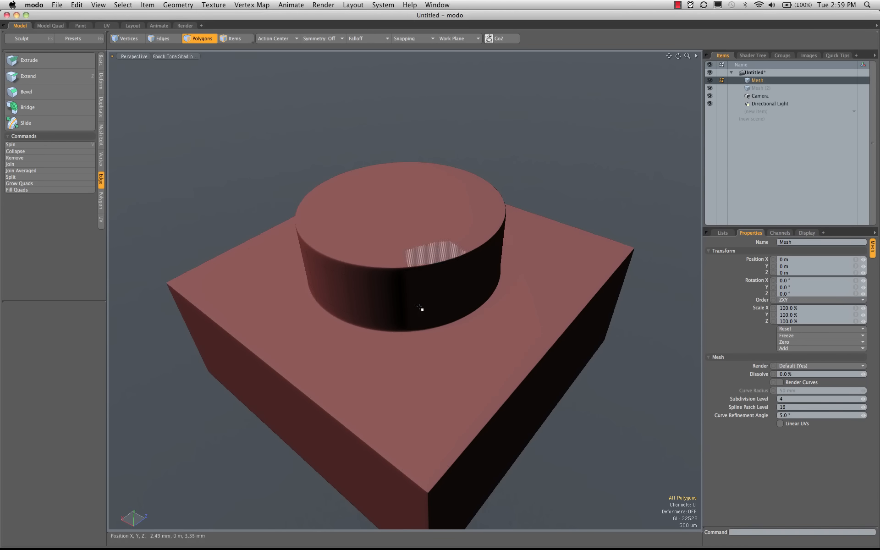
Examine the shading along the stud's rim, the stud's base and the box's edges from several low and tilted angles
alt+drag(419, 308, 376, 257)
alt+drag(351, 289, 348, 249)
key(3)
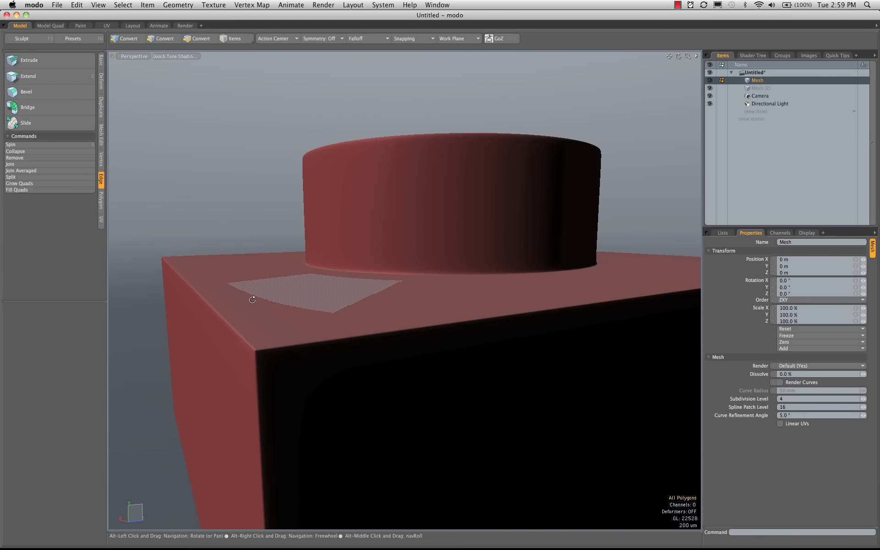
alt+drag(251, 295, 442, 316)
alt+drag(281, 342, 383, 349)
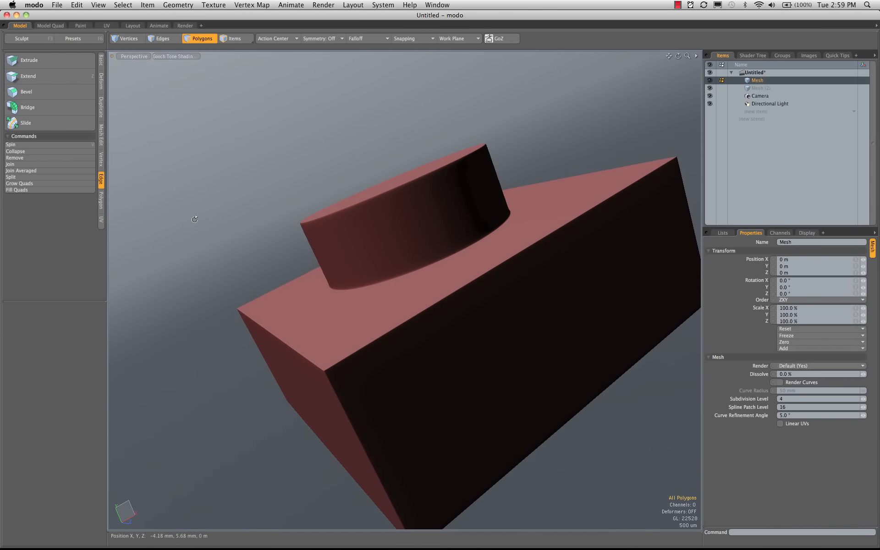
alt+drag(284, 295, 487, 304)
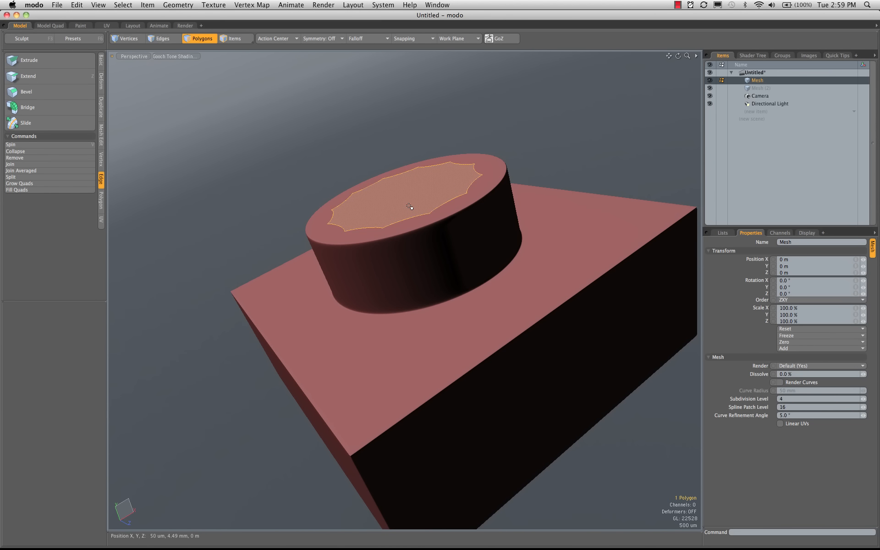
Try to raise a single vertex on the stud's top 190 um along Y, and undo the move
key(2)
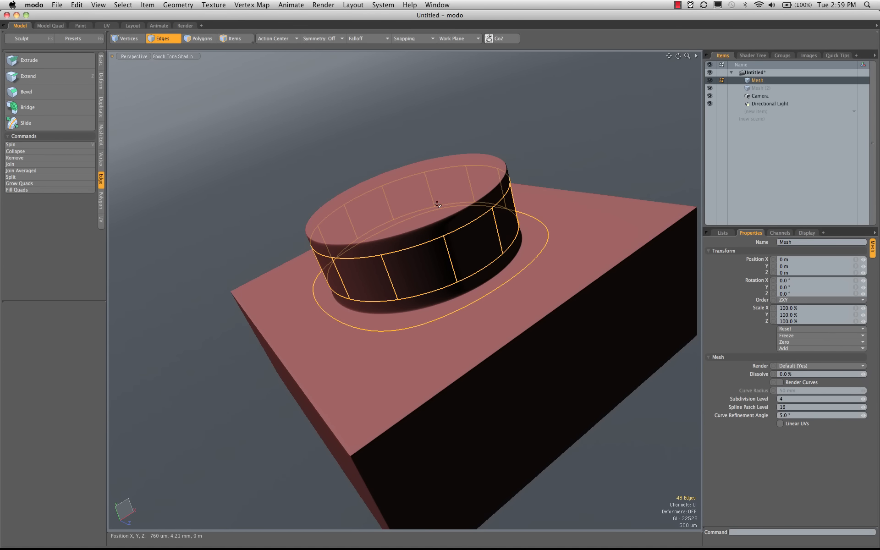
key(1)
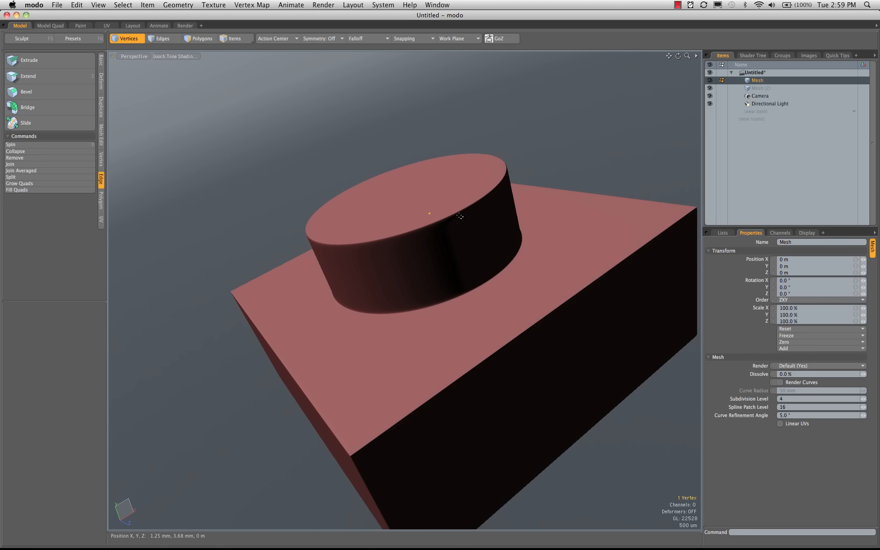
key(y)
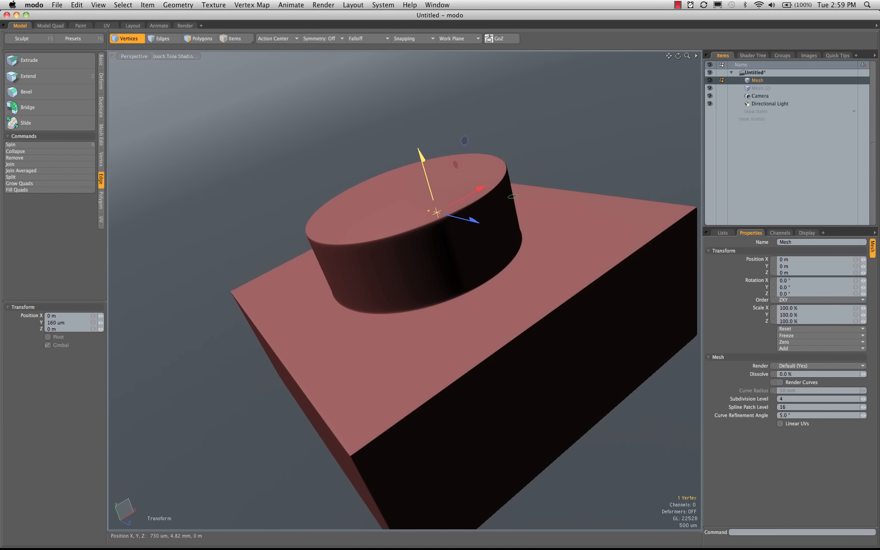
drag(422, 159, 369, 221)
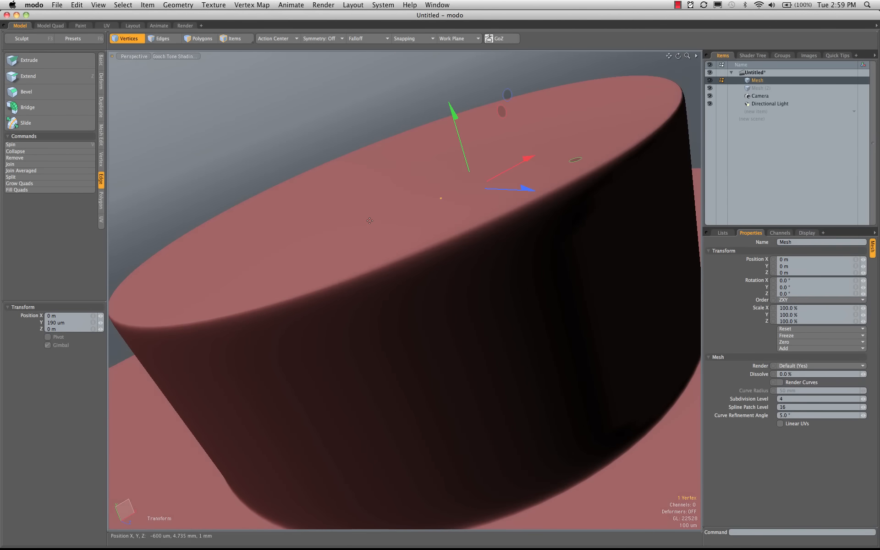
key(super+z)
key(space)
click(279, 146)
Switch to the four-viewport modelling layout and turn the perspective view to face the box's underside
ctrl+alt+drag(474, 188, 529, 311)
alt+drag(423, 233, 366, 146)
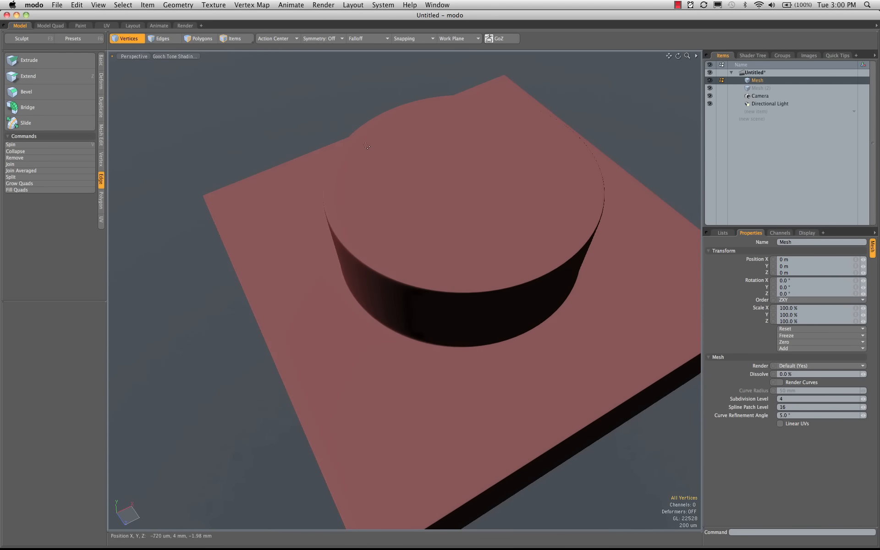
alt+drag(468, 323, 486, 339)
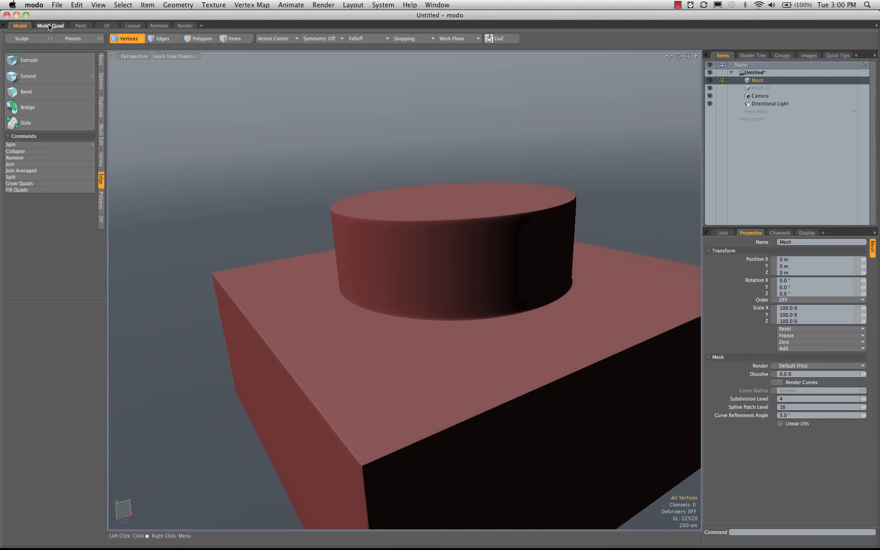
click(49, 26)
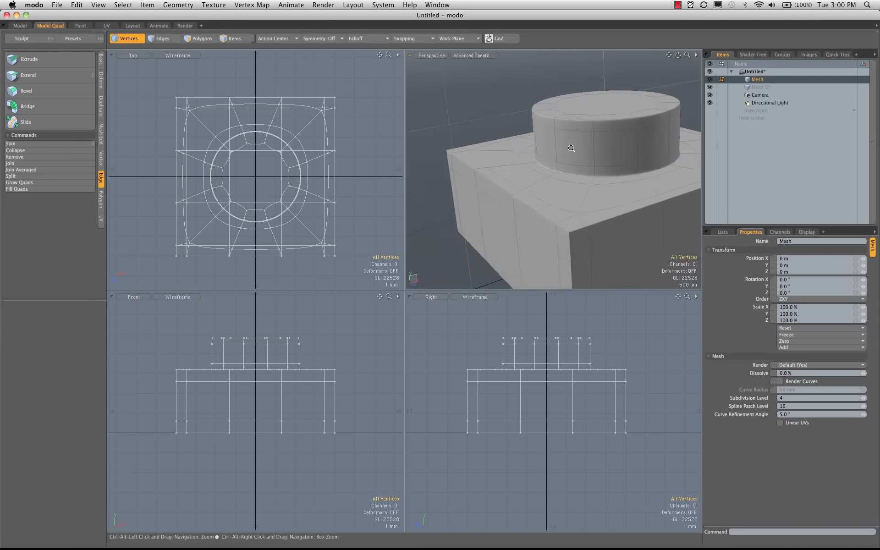
mouse_move(570, 147)
ctrl+alt+mouse_down()
mouse_move(559, 151)
mouse_move(567, 164)
ctrl+alt+mouse_up()
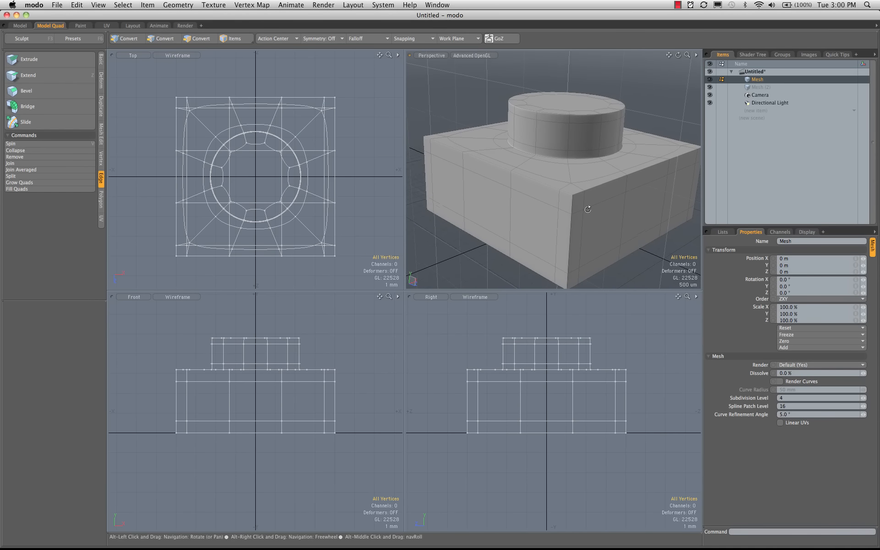
alt+drag(586, 209, 563, 194)
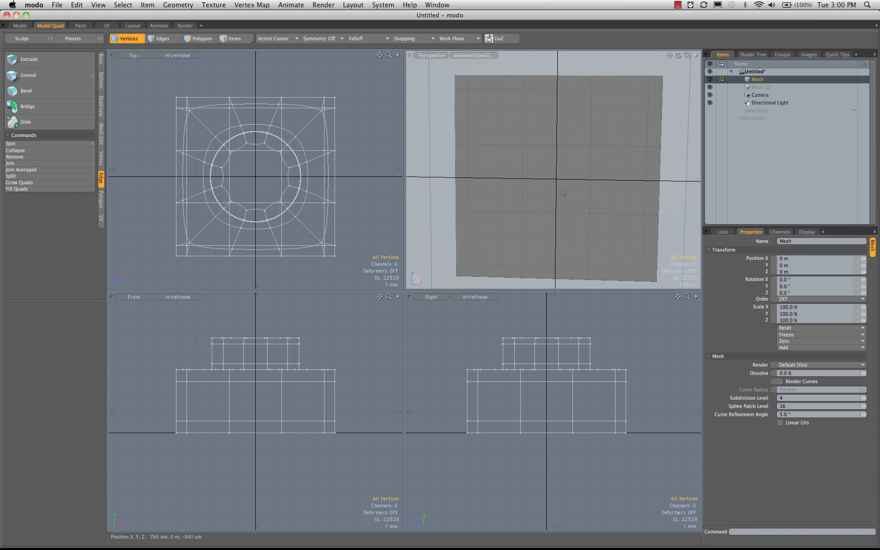
Select the nine inner polygons of the box's underside by growing the selection from the central polygon
key(2)
key(3)
key(1)
key(2)
key(3)
key(shift+Up)
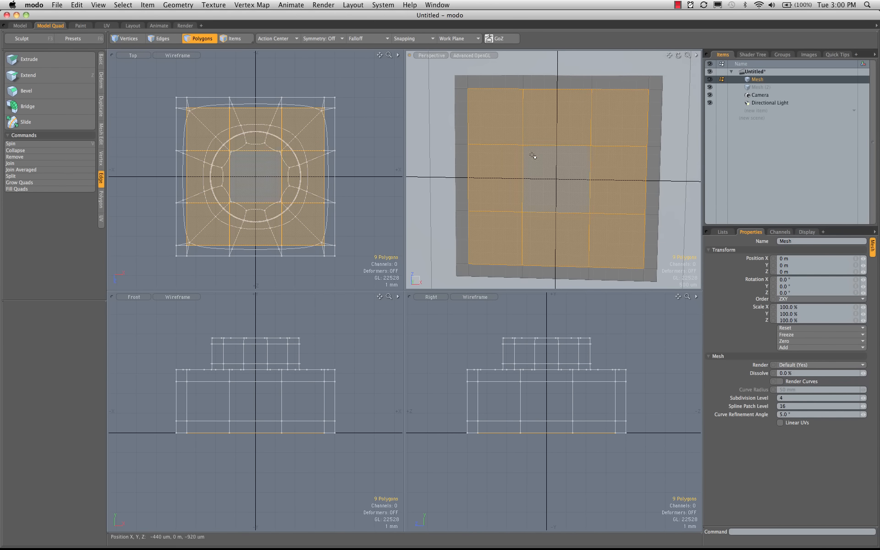
alt+drag(544, 145, 551, 152)
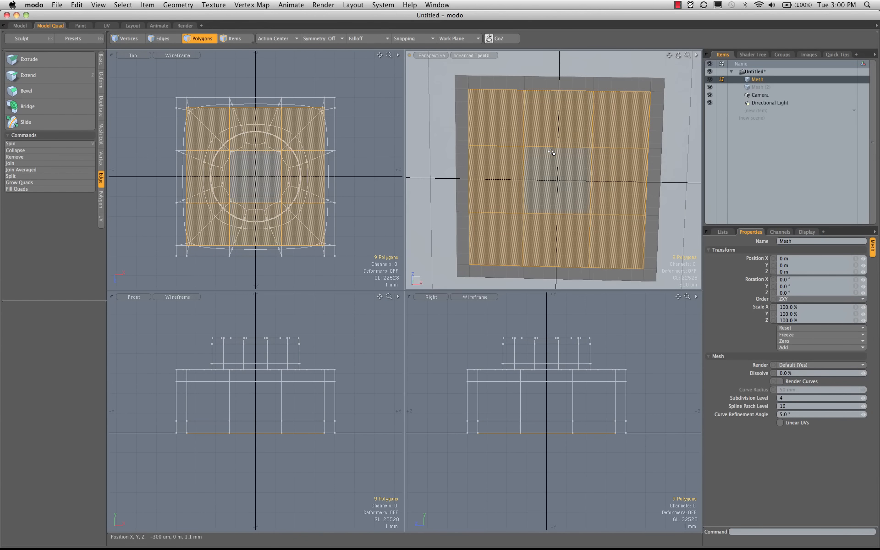
Start a polygon bevel on the nine selected underside polygons with Group Polygons enabled
key(b)
click(572, 183)
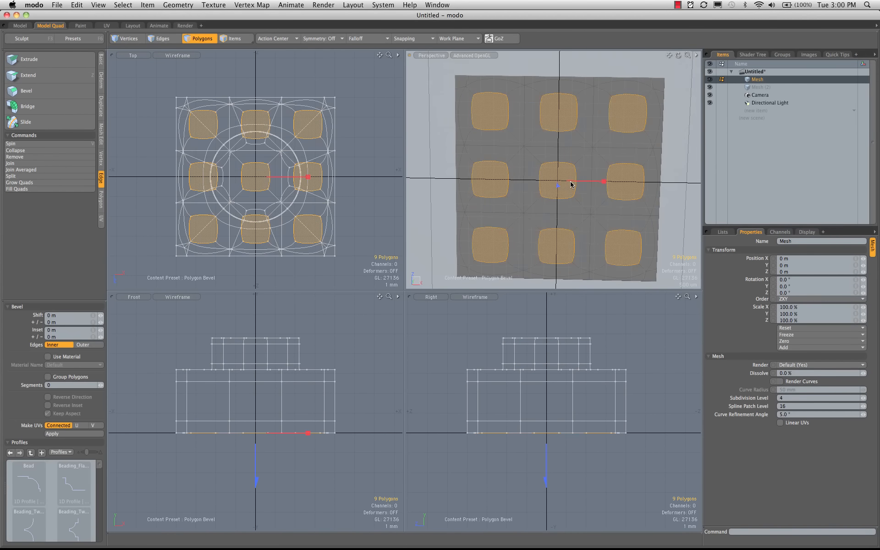
click(49, 376)
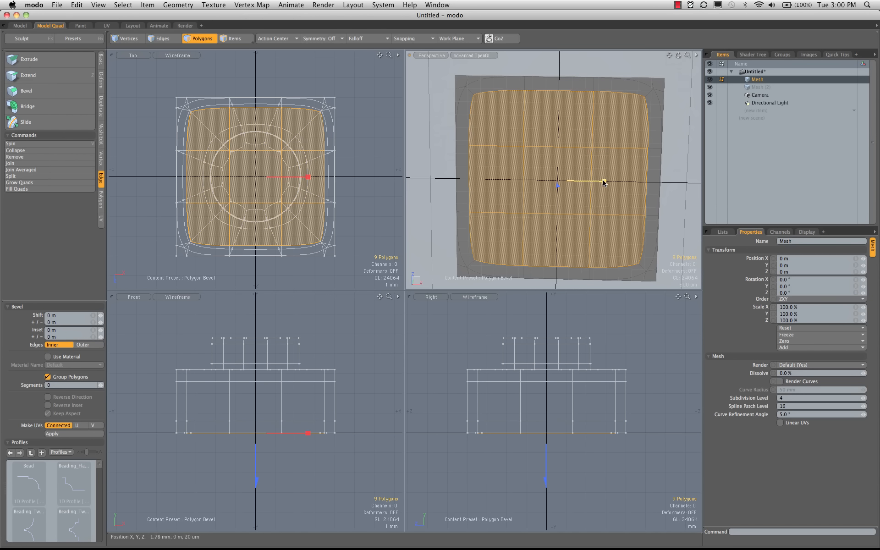
Inset the grouped underside polygons to about the stud's width and bevel them with a shift of -1.3 mm into the box
drag(604, 183, 571, 182)
drag(398, 180, 404, 180)
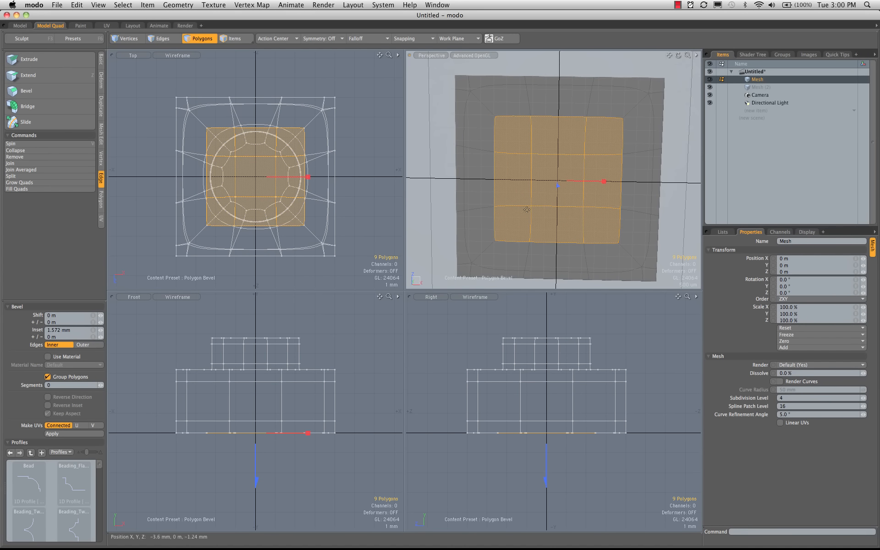
click(558, 335)
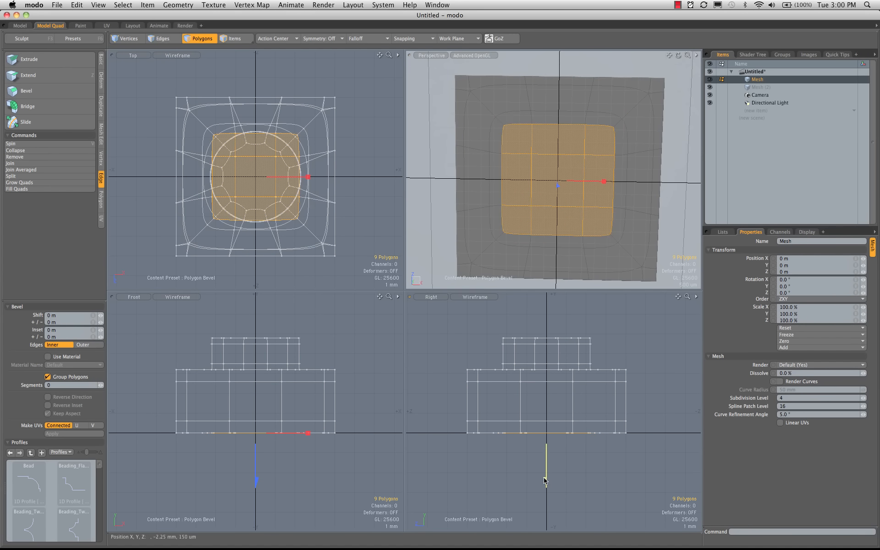
drag(545, 479, 545, 452)
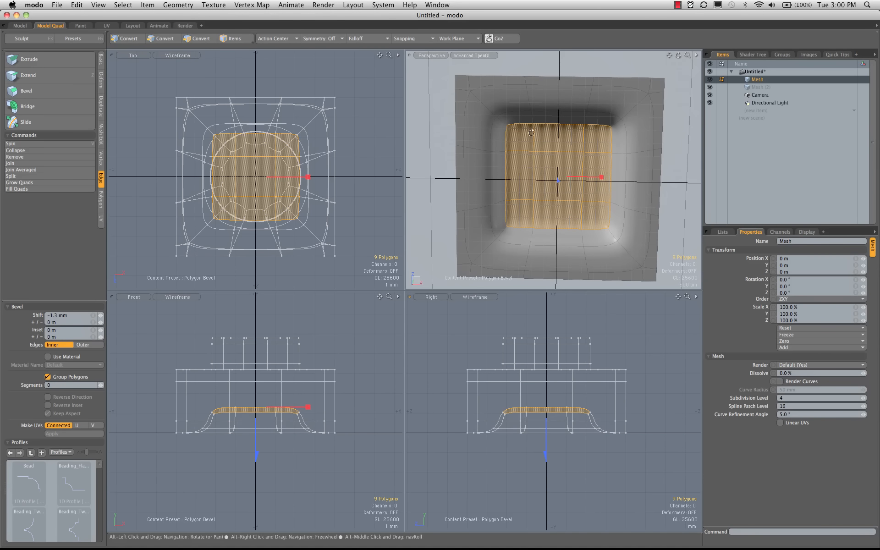
alt+drag(529, 113, 476, 147)
key(space)
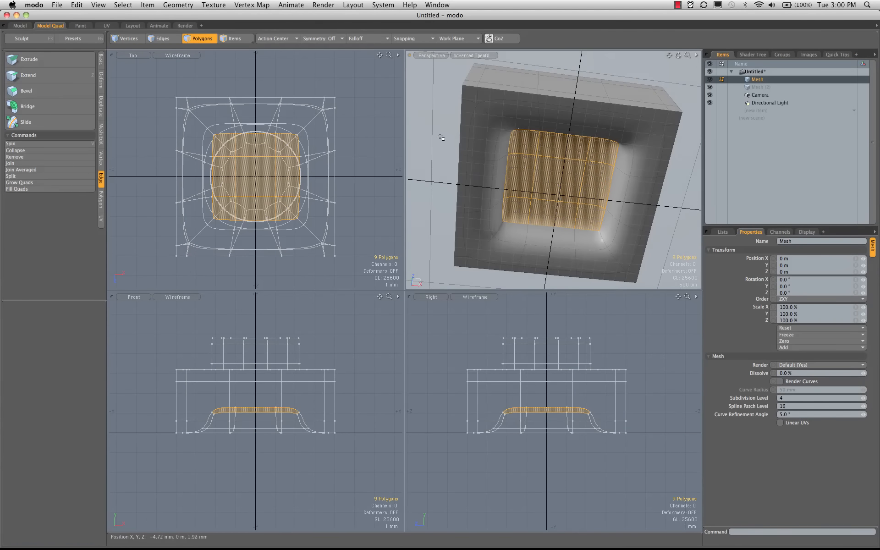
Examine the soft corners of the recess in the underside, picking an edge that runs into one corner
click(440, 136)
alt+drag(522, 170, 608, 186)
key(2)
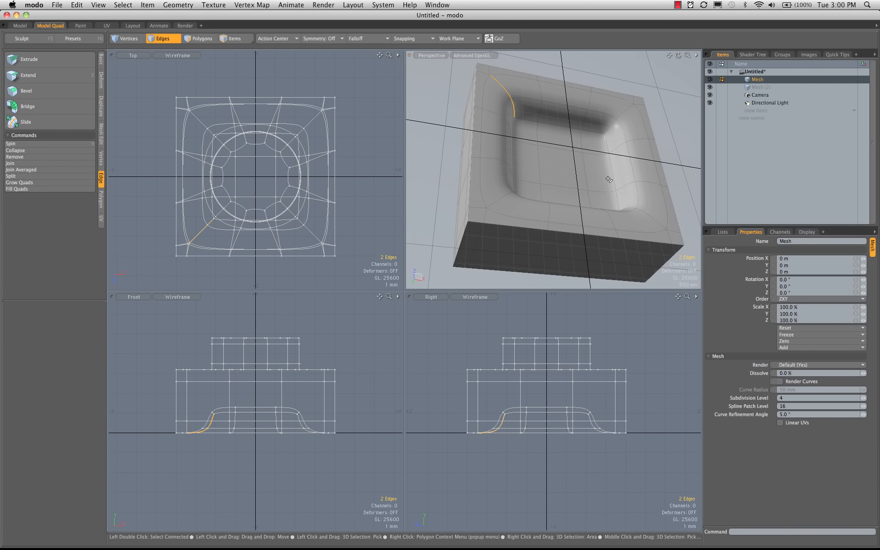
alt+drag(621, 147, 527, 133)
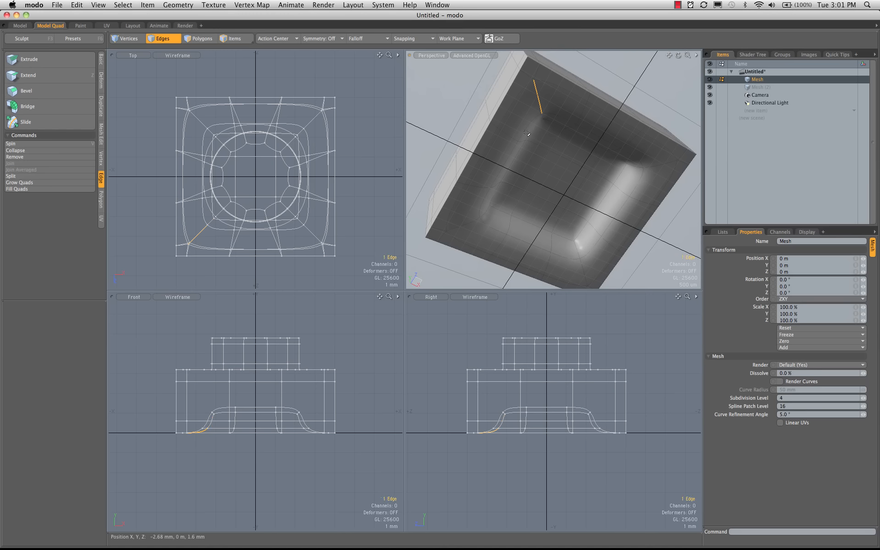
Undo the recess and inset bevels on the underside, back to the selection of its nine inner polygons
key(super+z)
key(super+z)
key(super+z)
key(super+z)
key(super+z)
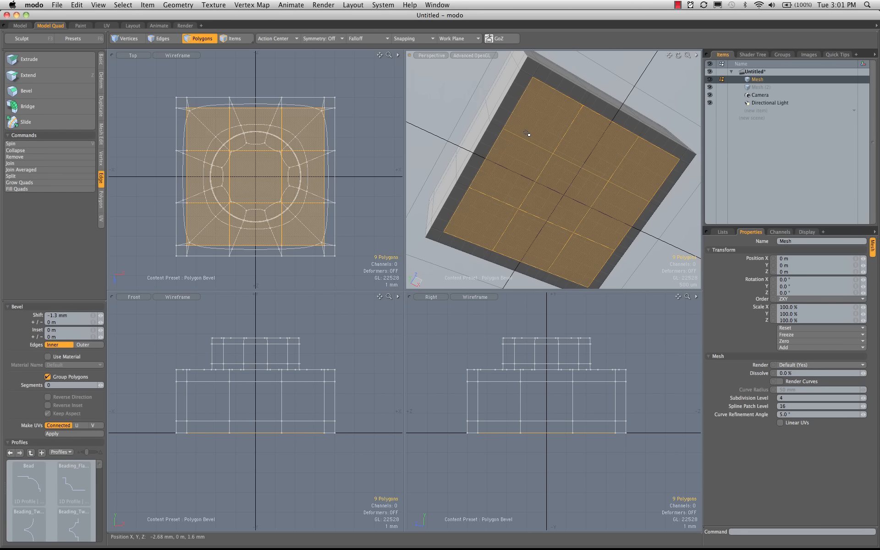
Grow the selection to all 25 polygons of the box's underside and exit the Bevel tool
alt+drag(527, 133, 528, 107)
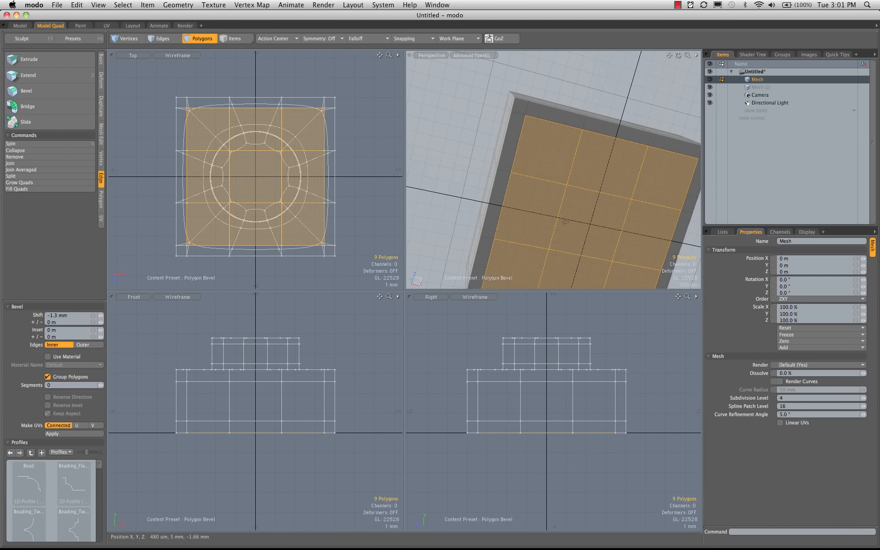
key(0)
ctrl+alt+drag(379, 213, 469, 209)
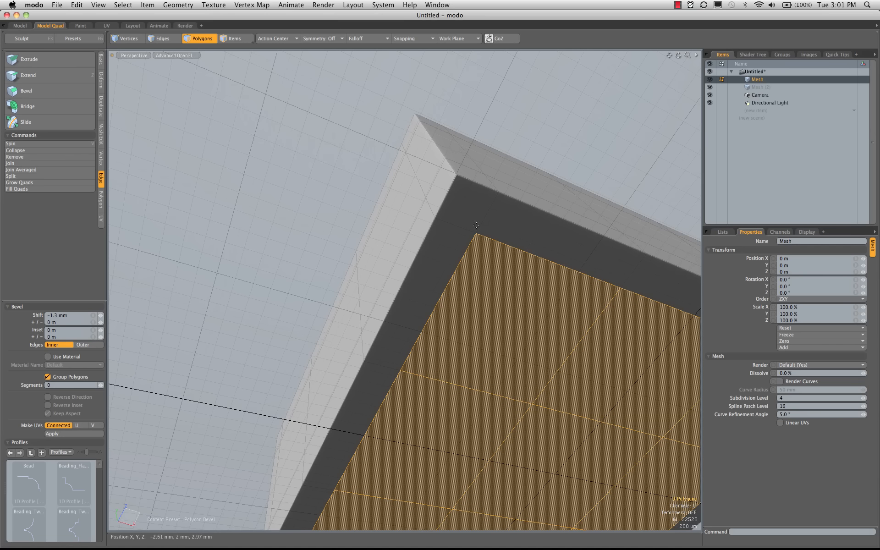
key(shift+Up)
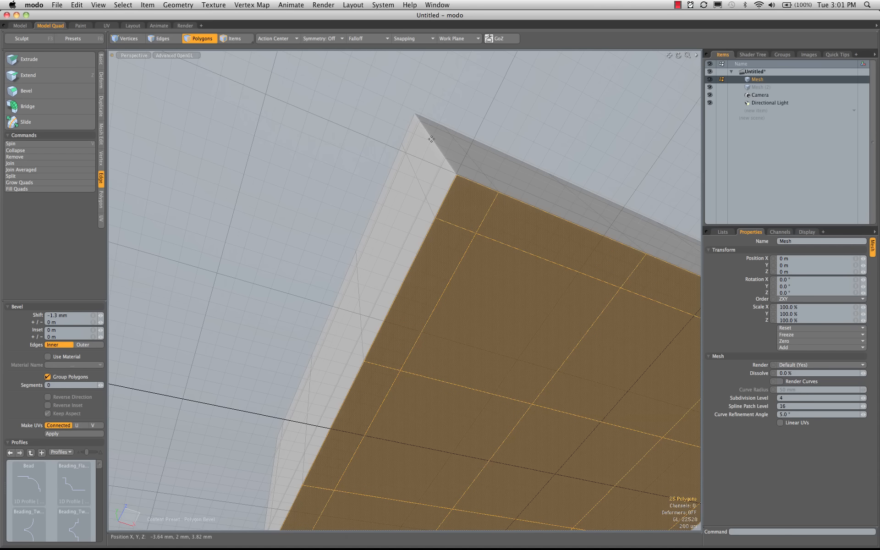
alt+drag(431, 139, 495, 241)
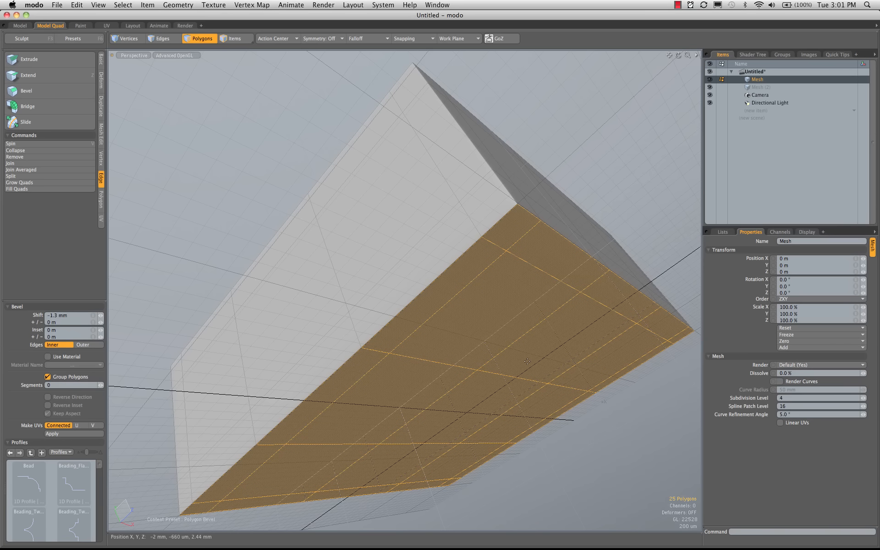
alt+drag(473, 235, 492, 262)
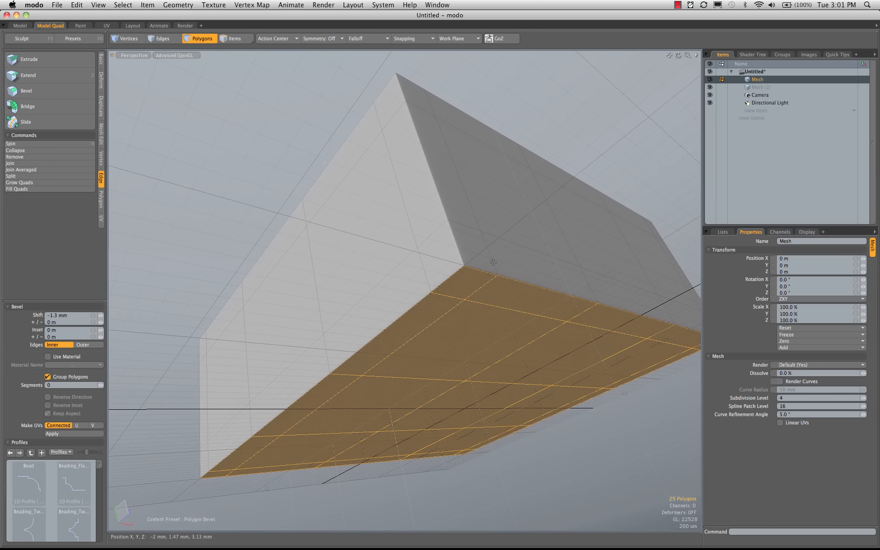
alt+drag(553, 360, 542, 335)
key(KP_0)
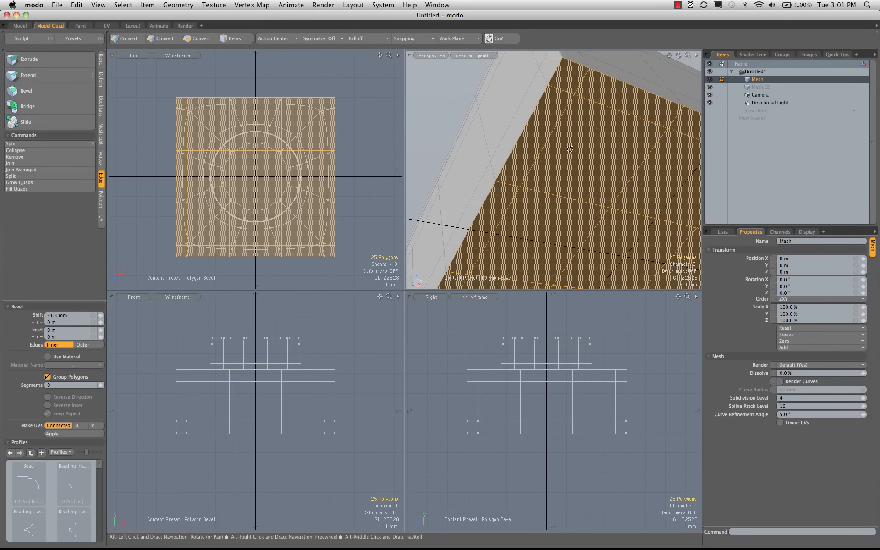
alt+drag(569, 147, 554, 137)
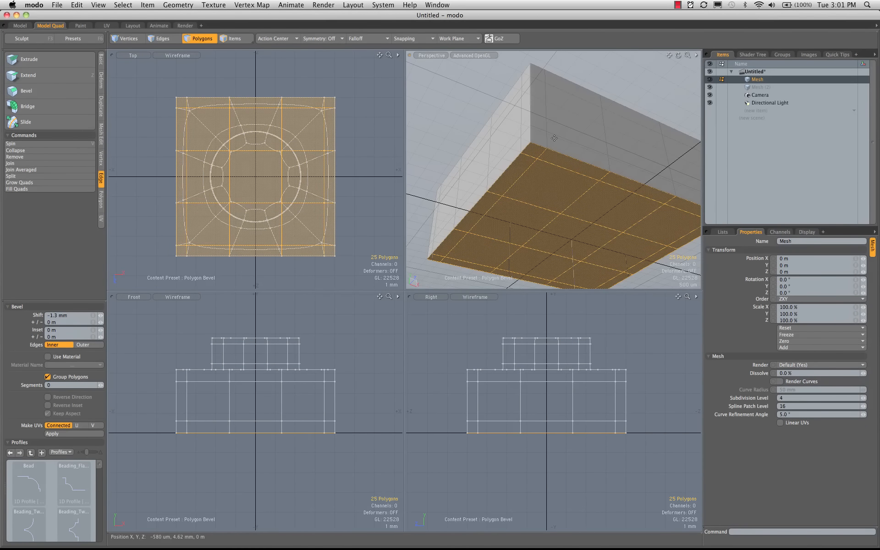
key(space)
click(568, 188)
key(super+z)
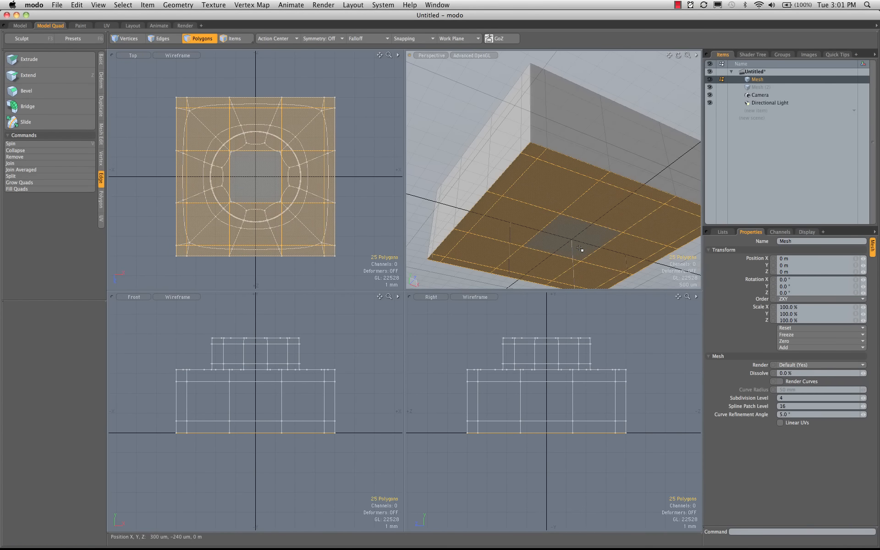
double_click(579, 249)
key(super+z)
key(super+z)
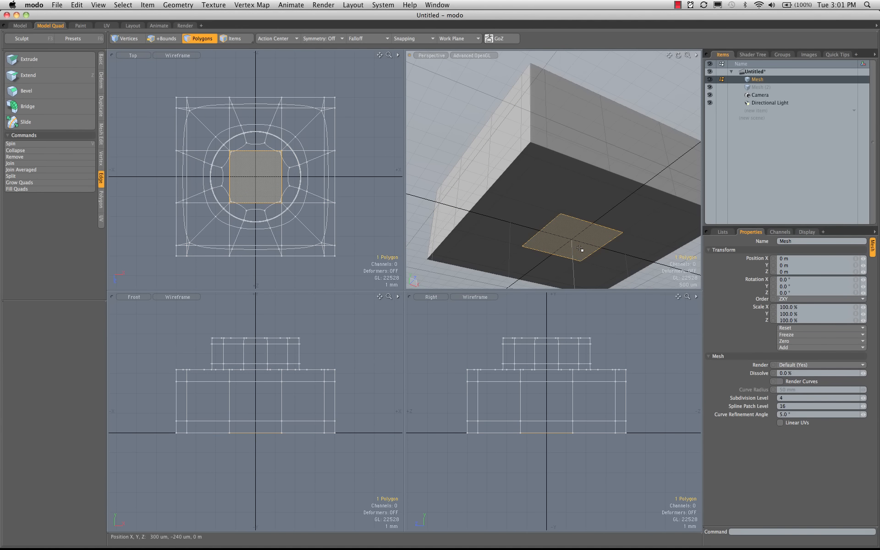
Try to inset the 25 grouped underside polygons by about 1.54 mm with Bevel
key(b)
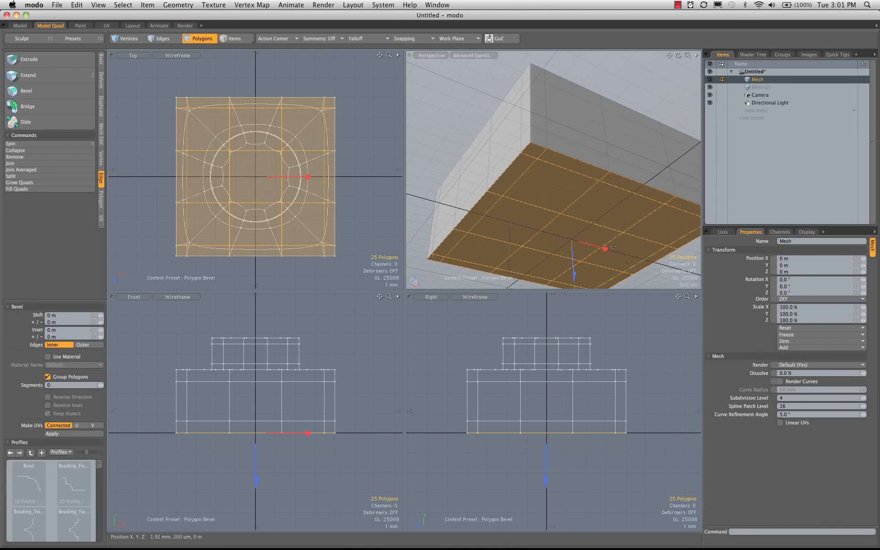
drag(606, 249, 641, 259)
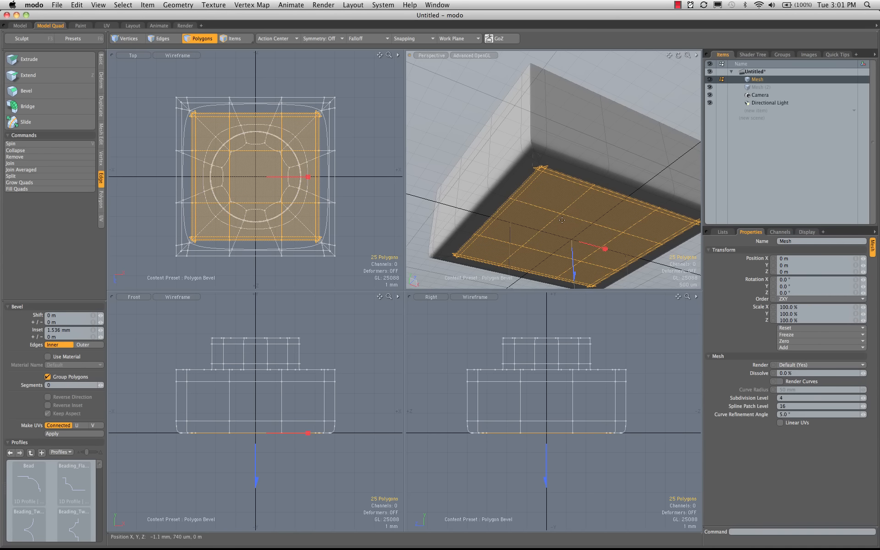
key(super+z)
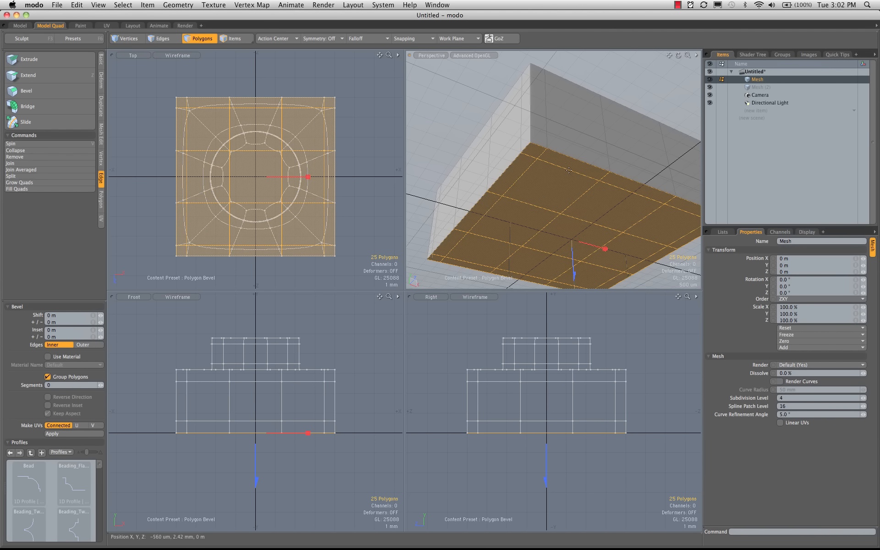
alt+drag(569, 170, 617, 212)
key(q)
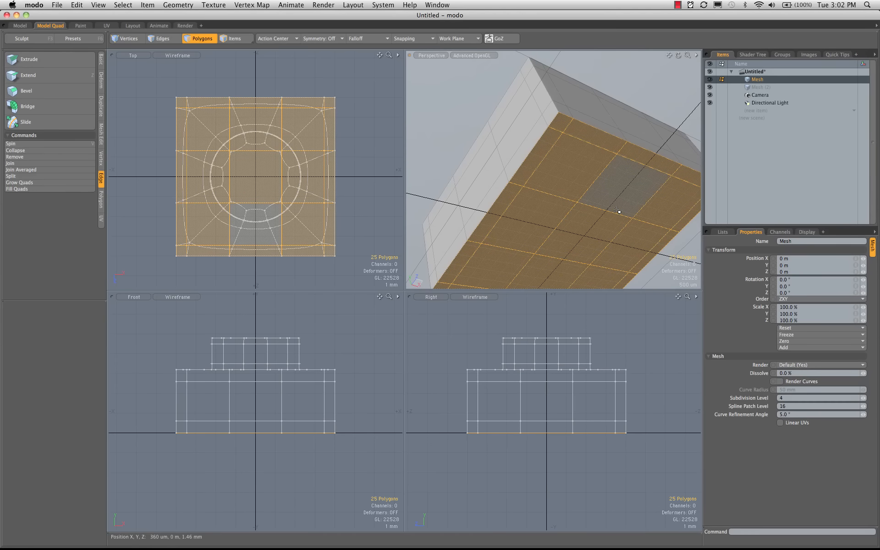
Try to bevel the underside polygons in place and scale them to 85% in X and Z
key(b)
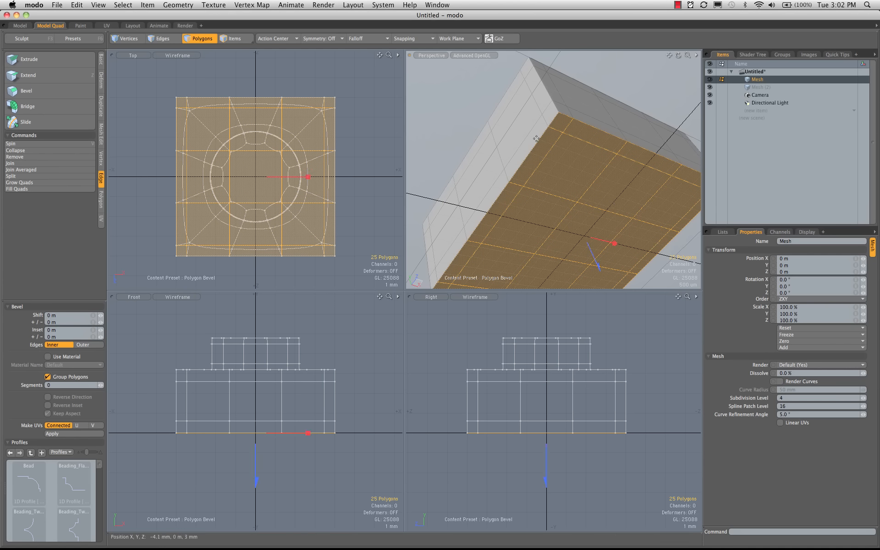
key(r)
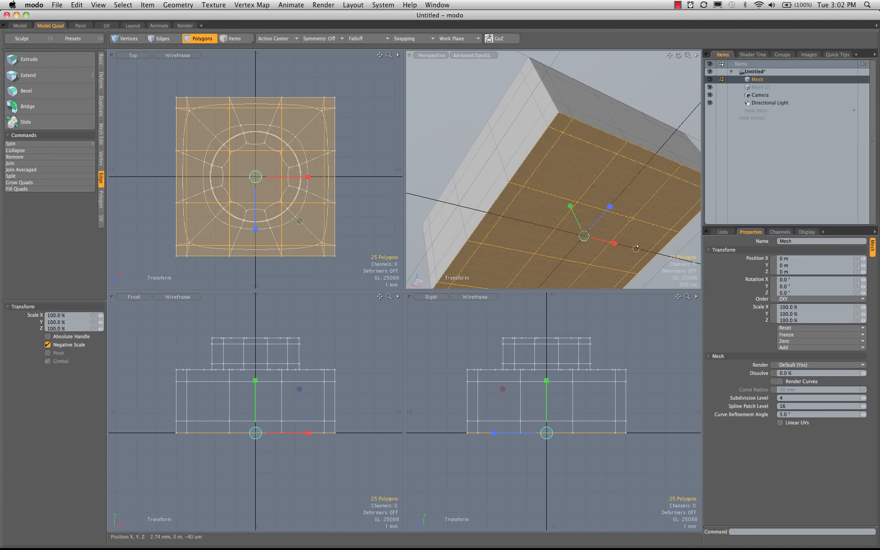
alt+drag(617, 231, 464, 223)
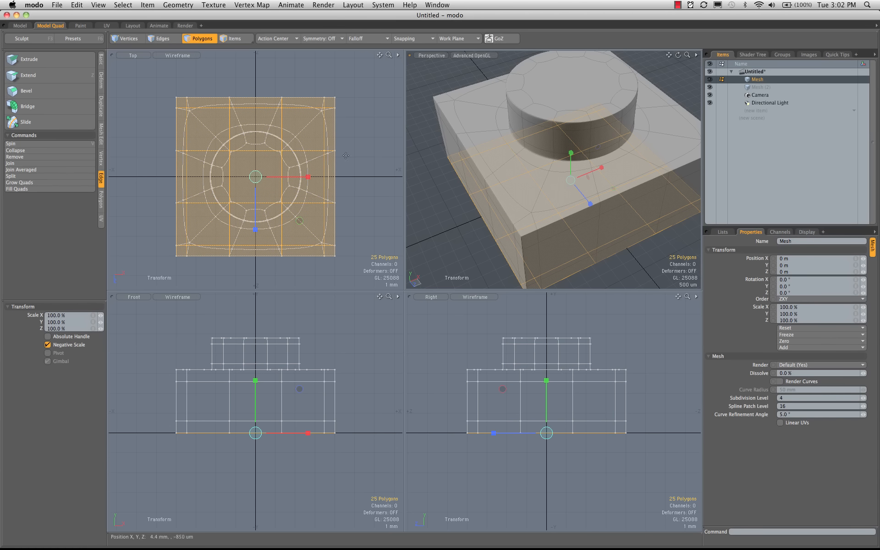
mouse_move(300, 220)
mouse_down()
mouse_move(290, 212)
mouse_move(297, 218)
mouse_up()
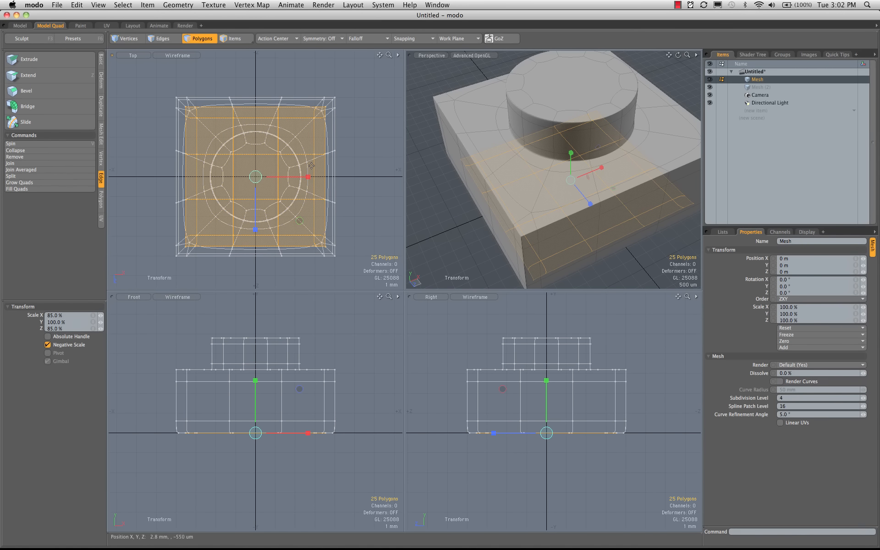
key(super+z)
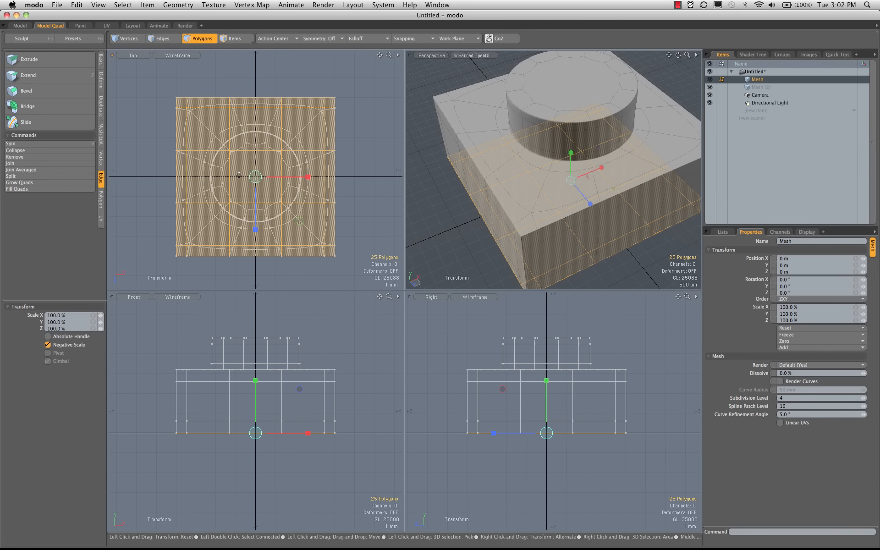
Turn off subdivision for the whole mesh and return to the selection of the 25 underside polygons
key(space)
key(space)
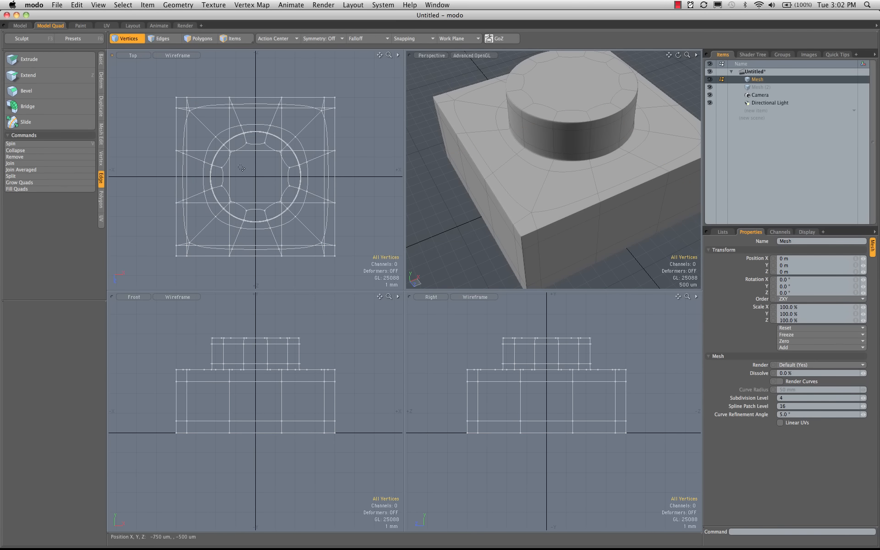
key(Tab)
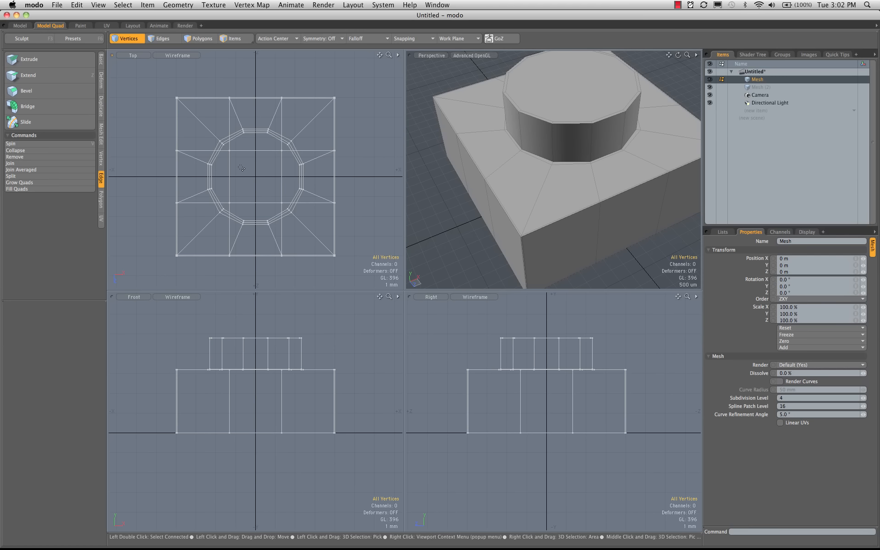
key(space)
key(space)
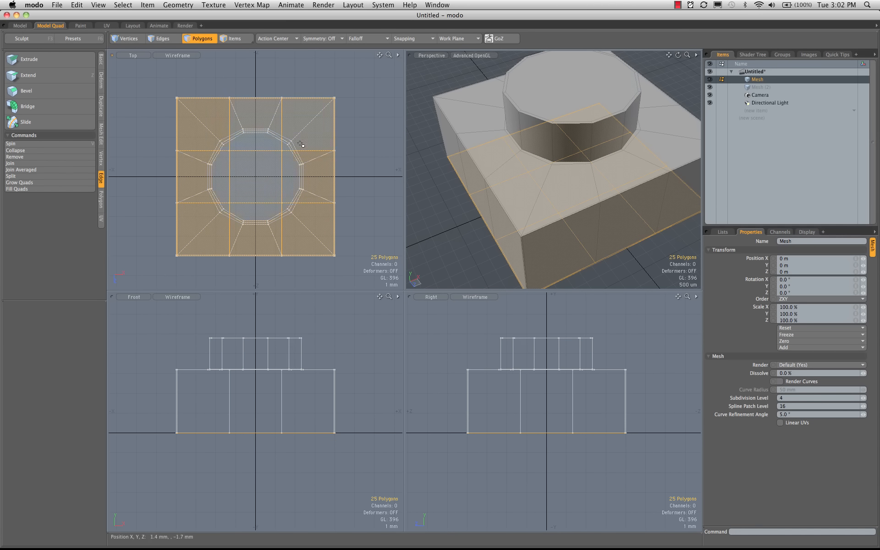
Scale the underside polygons to 58.5% in X and Z, matching their outline to the stud's width
key(r)
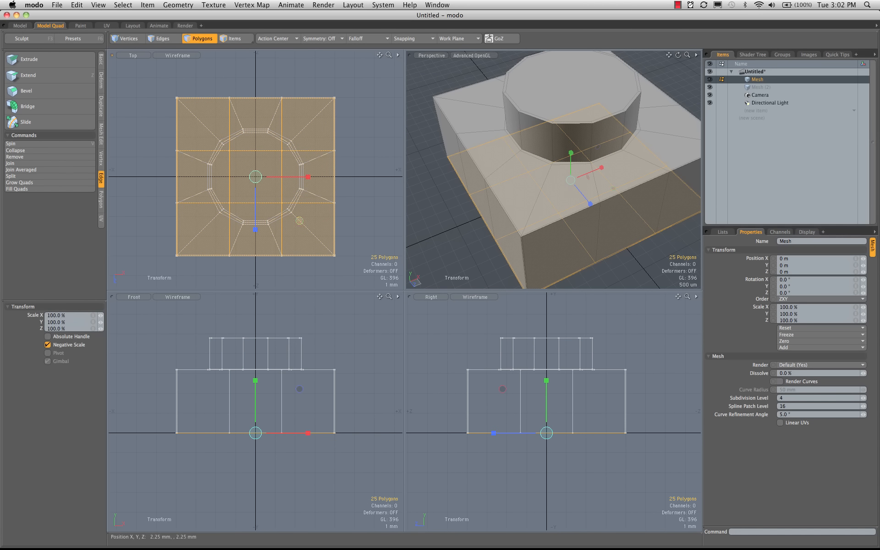
drag(300, 222, 278, 218)
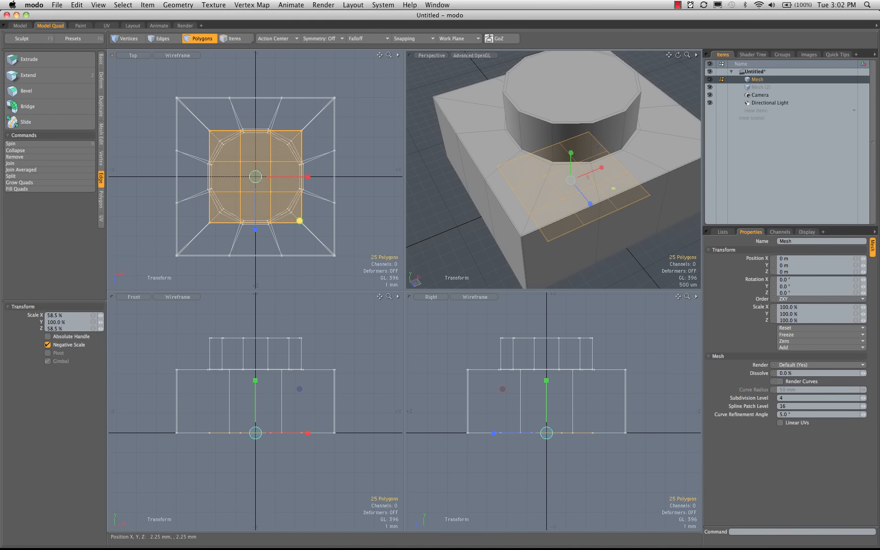
key(ctrl+space)
scroll(442, 236, up, 5)
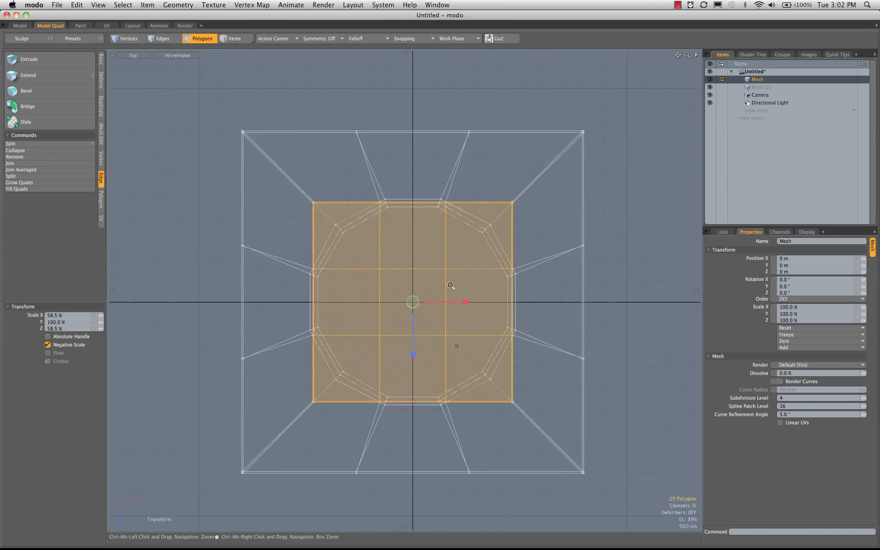
alt+drag(443, 235, 440, 221)
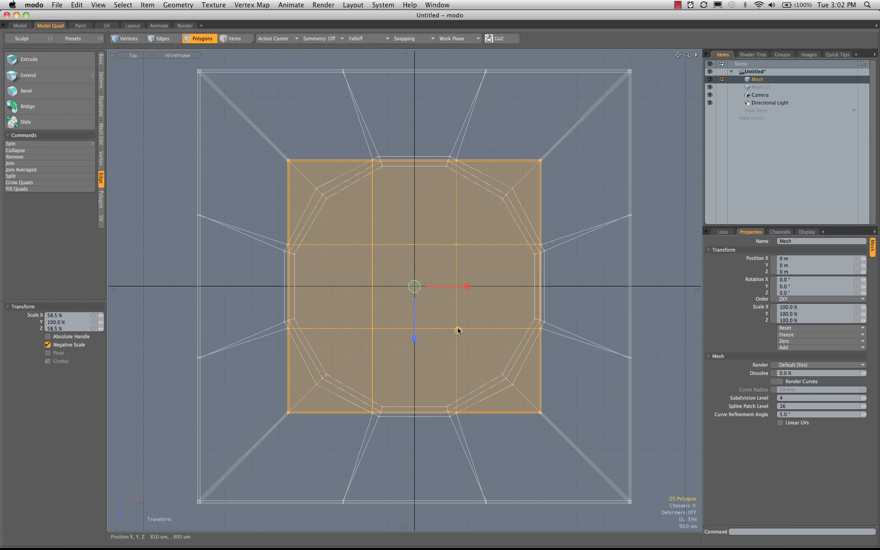
drag(458, 330, 459, 330)
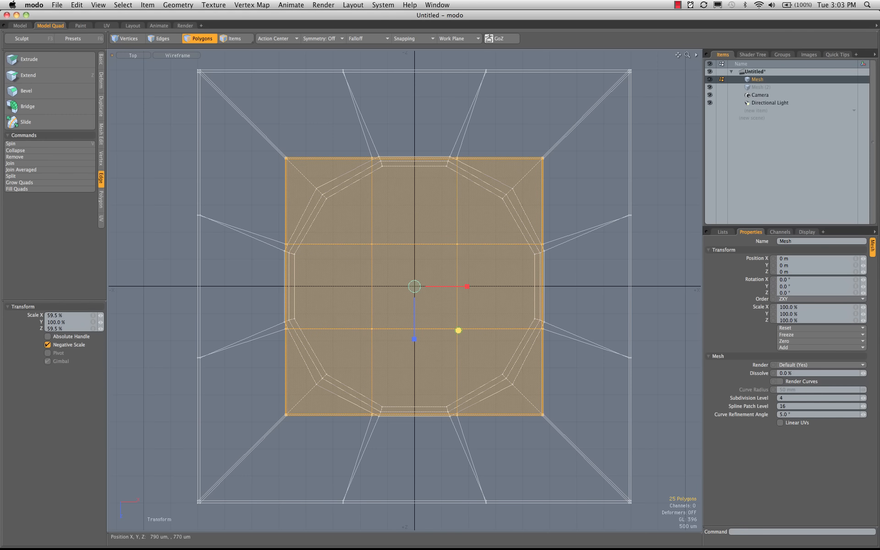
scroll(351, 269, up, 4)
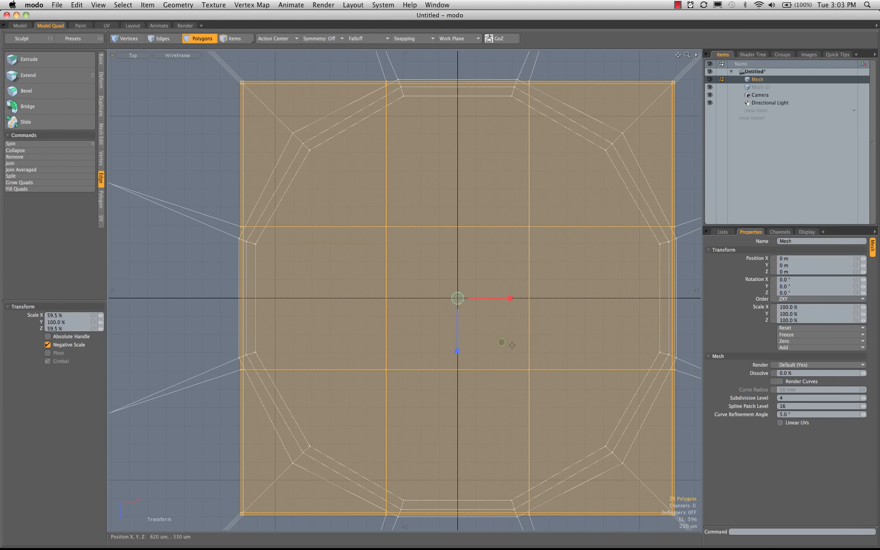
drag(512, 345, 507, 345)
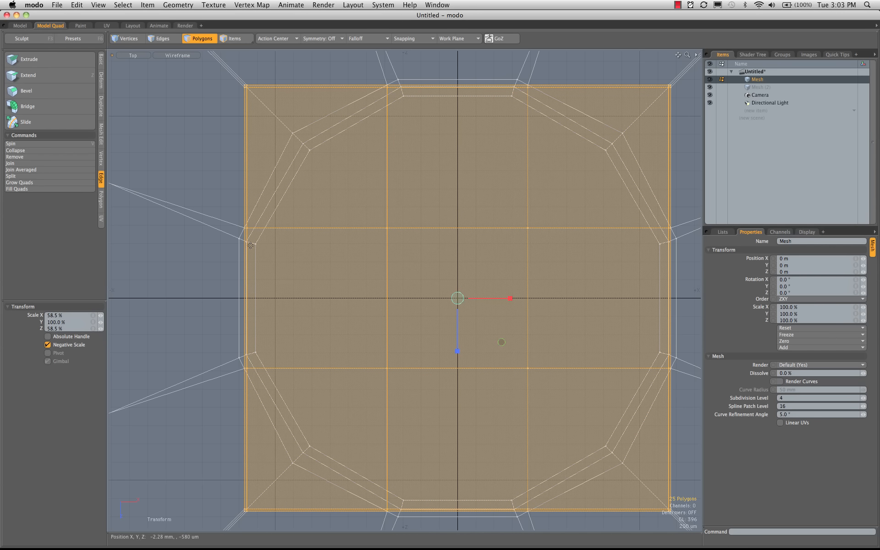
alt+shift+drag(522, 210, 458, 178)
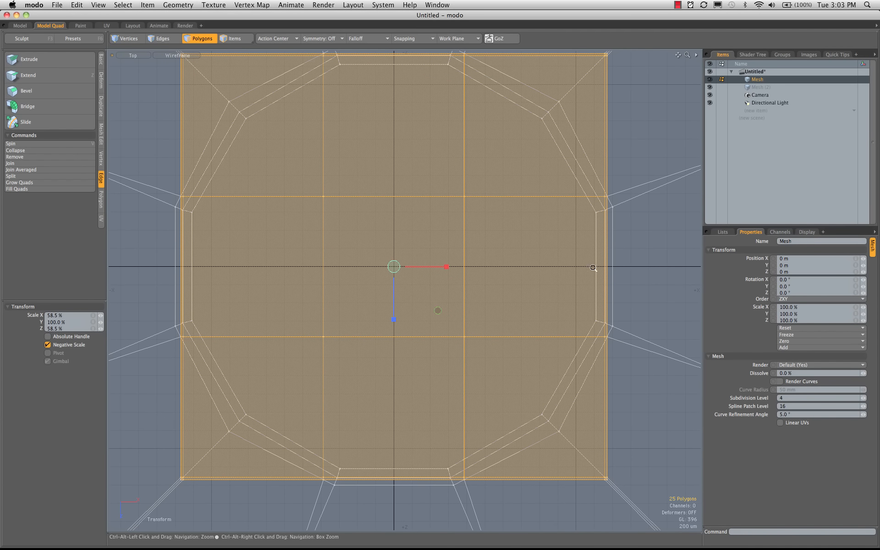
ctrl+alt+drag(595, 265, 702, 257)
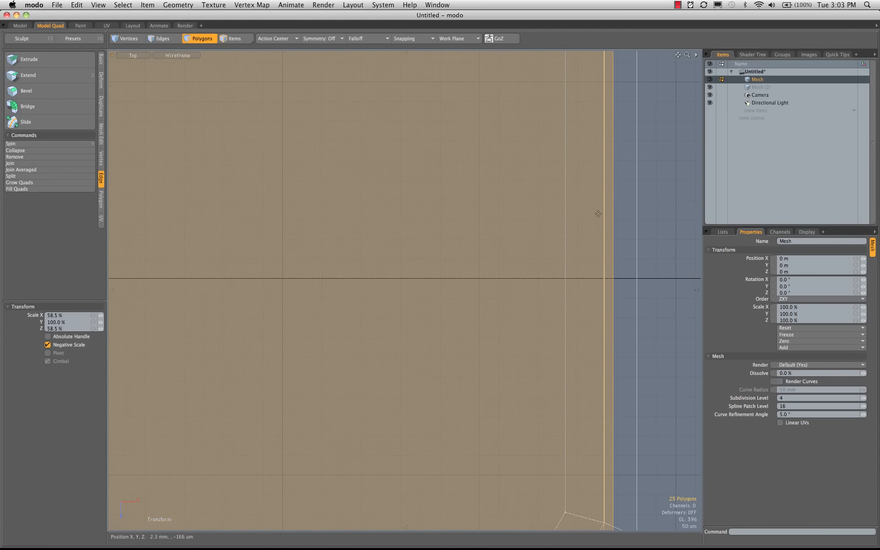
ctrl+alt+drag(614, 231, 522, 287)
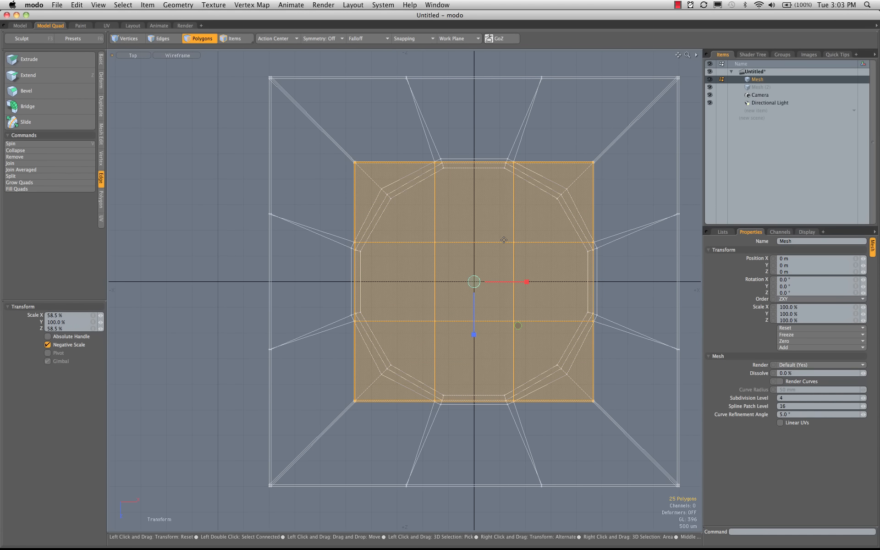
Bevel the scaled underside polygons up into the box with a shift of -1.7 mm and no inset
key(ctrl+space)
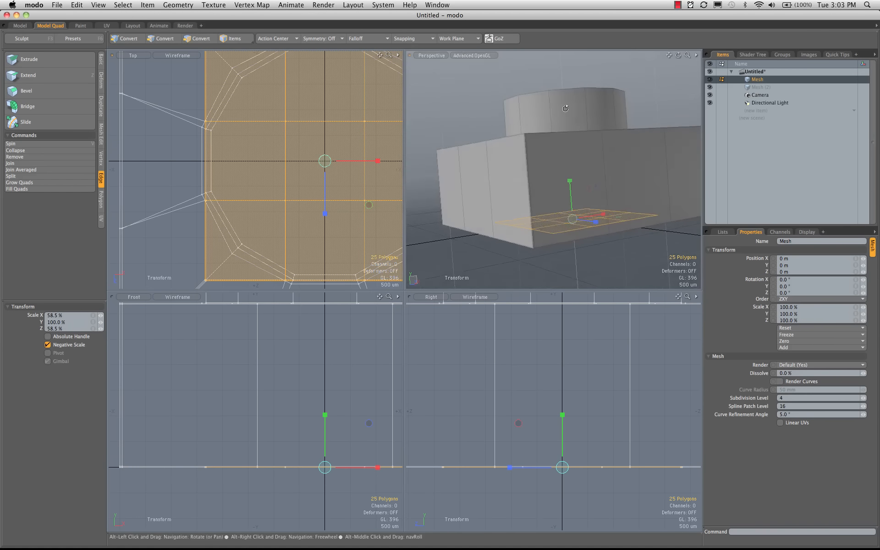
alt+drag(565, 108, 530, 186)
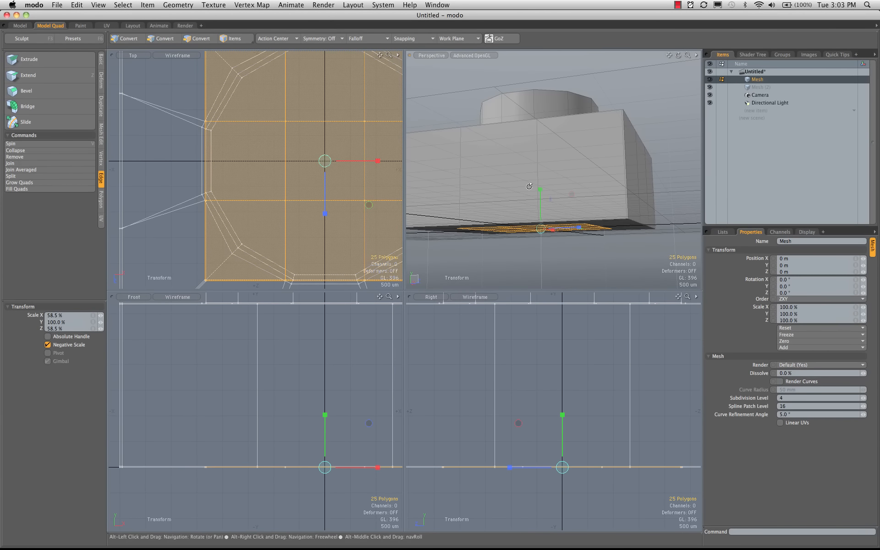
key(b)
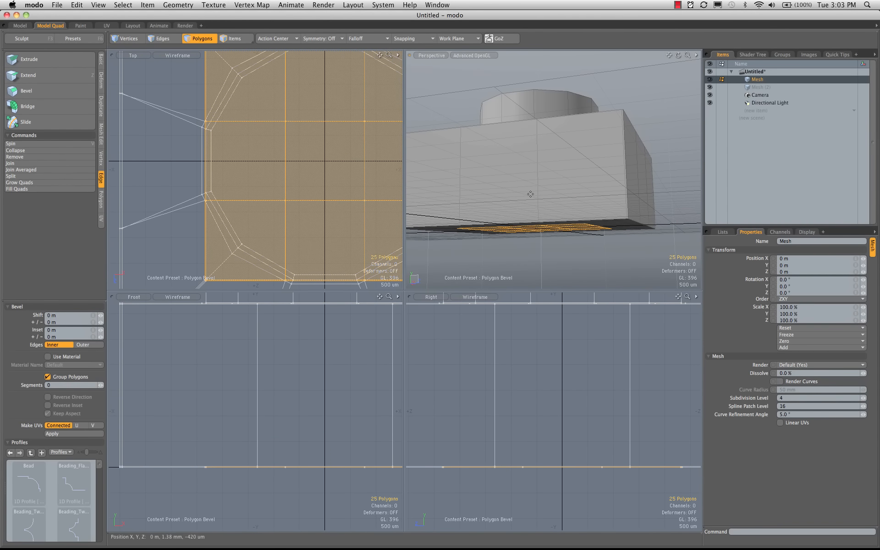
click(530, 193)
drag(541, 265, 541, 225)
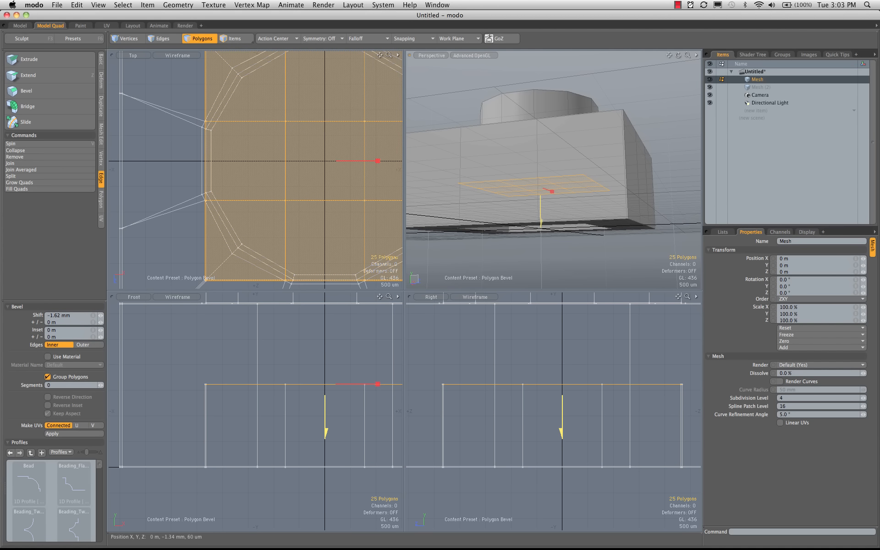
drag(541, 225, 541, 225)
drag(541, 224, 591, 183)
Exit the Bevel tool and clear the polygon selection, with the recess viewed from below
alt+shift+drag(561, 351, 561, 391)
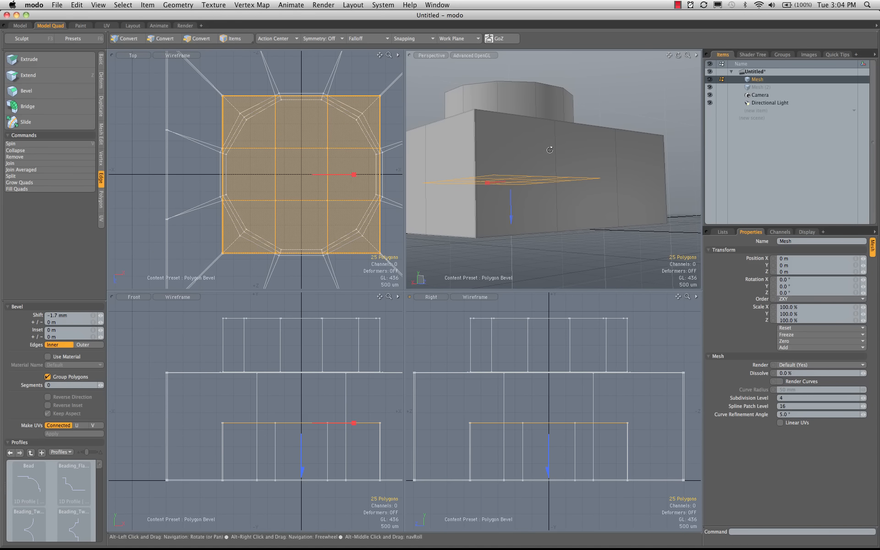
alt+drag(550, 149, 561, 157)
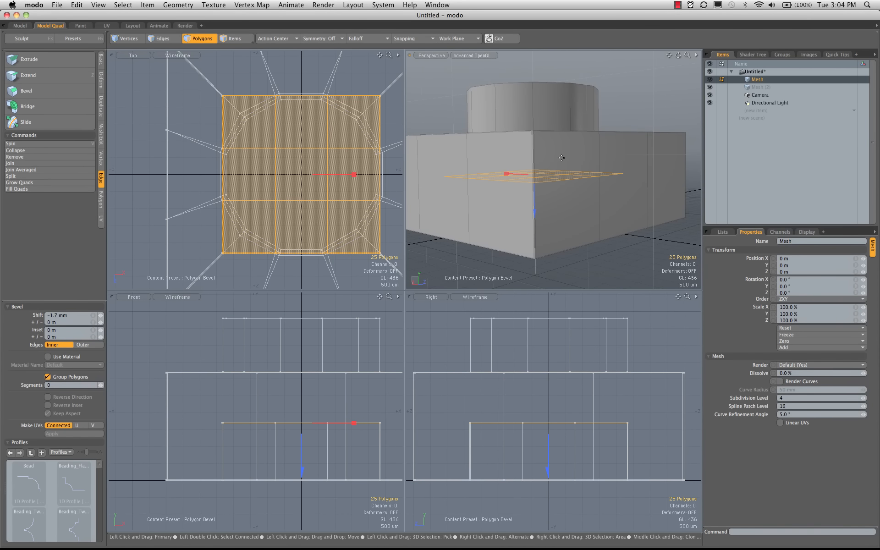
alt+drag(561, 158, 577, 223)
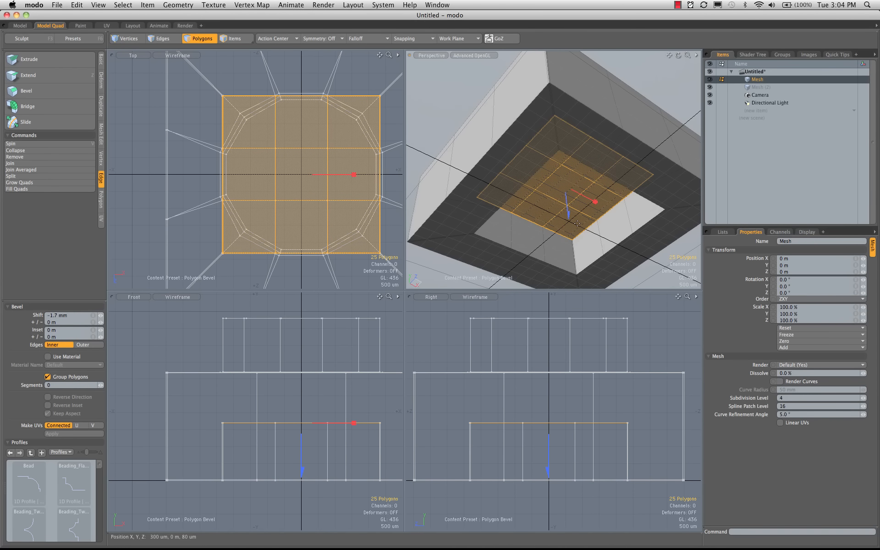
key(space)
click(444, 98)
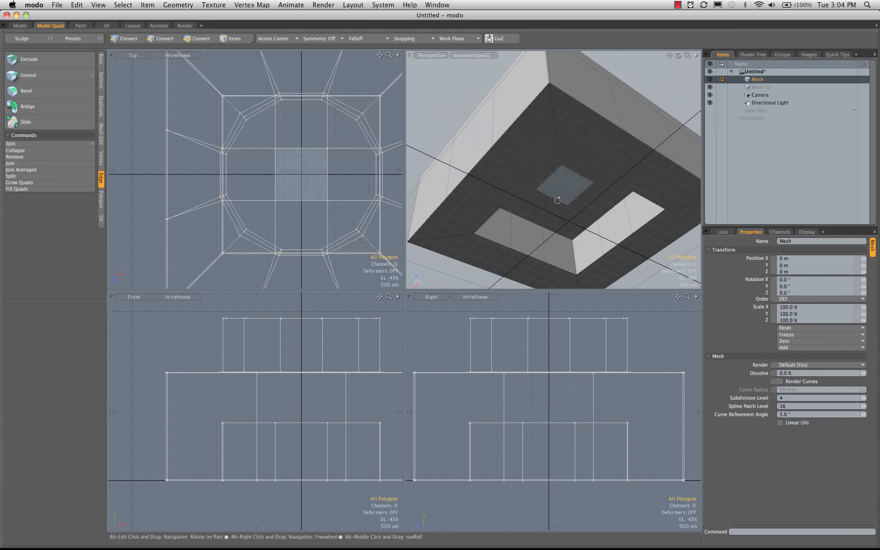
alt+drag(557, 200, 527, 193)
In the second mesh, create a flat 12-sided cylinder at the brick's centre with a 900 um radius in X and Z
click(762, 87)
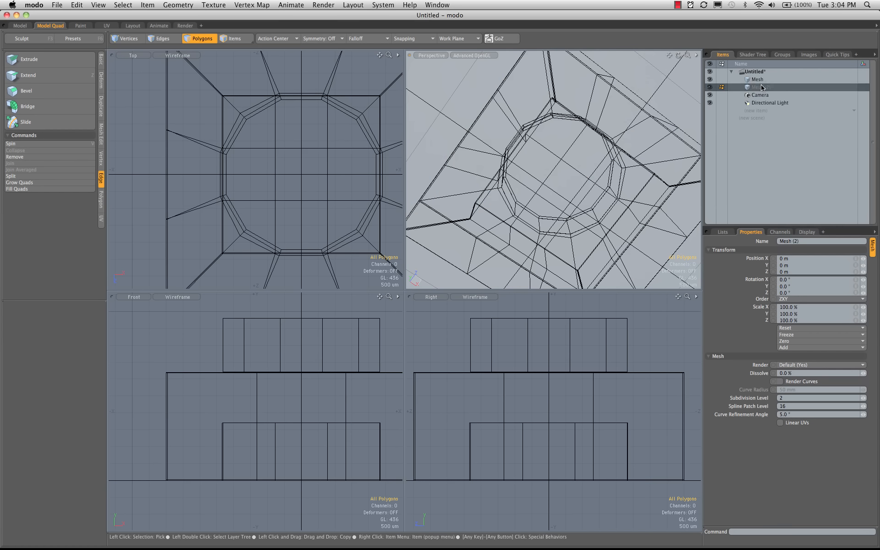
click(102, 62)
click(60, 60)
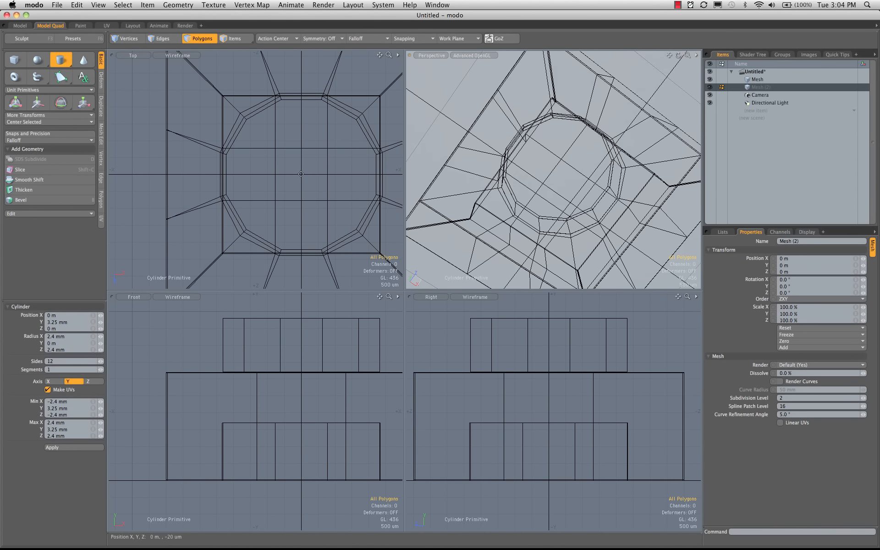
drag(301, 174, 271, 141)
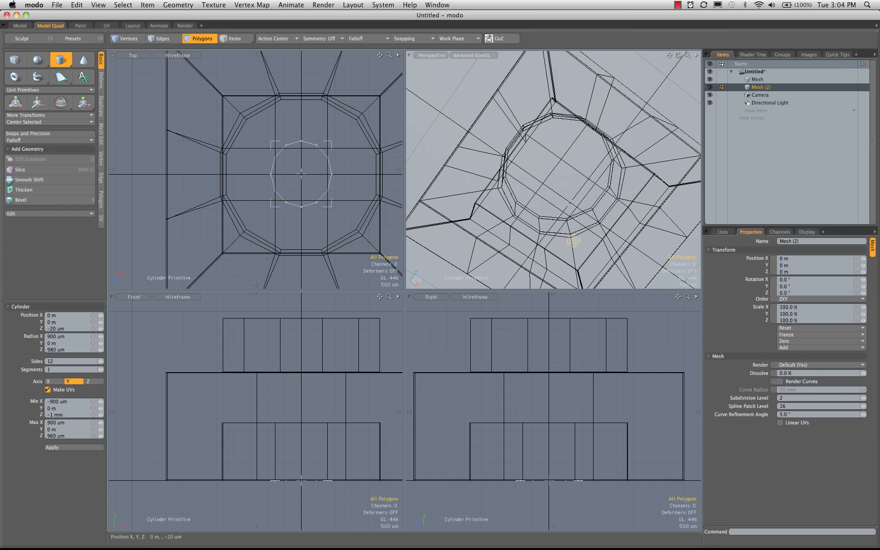
drag(271, 141, 269, 140)
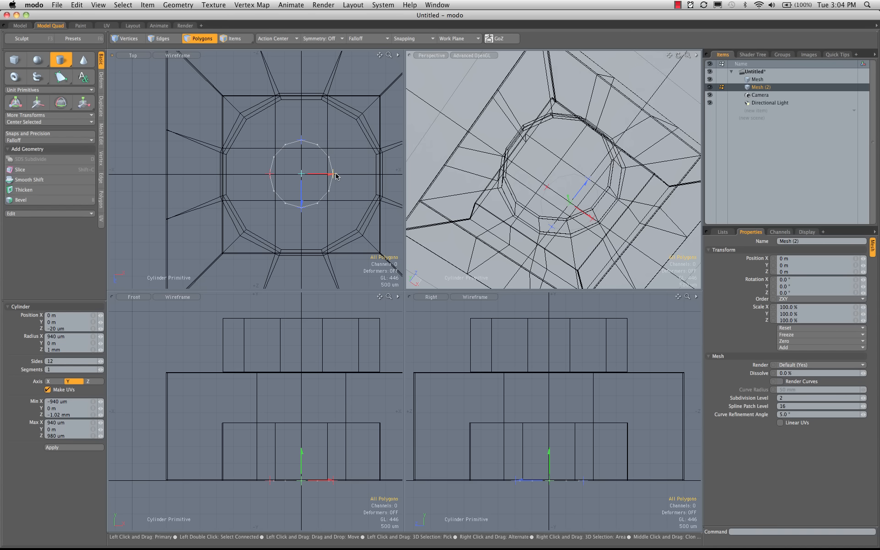
drag(336, 175, 332, 174)
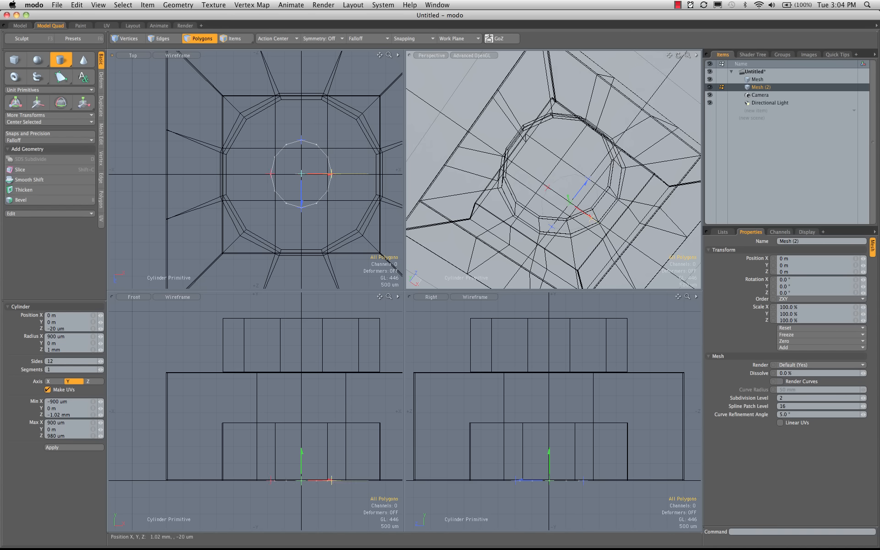
drag(301, 138, 301, 145)
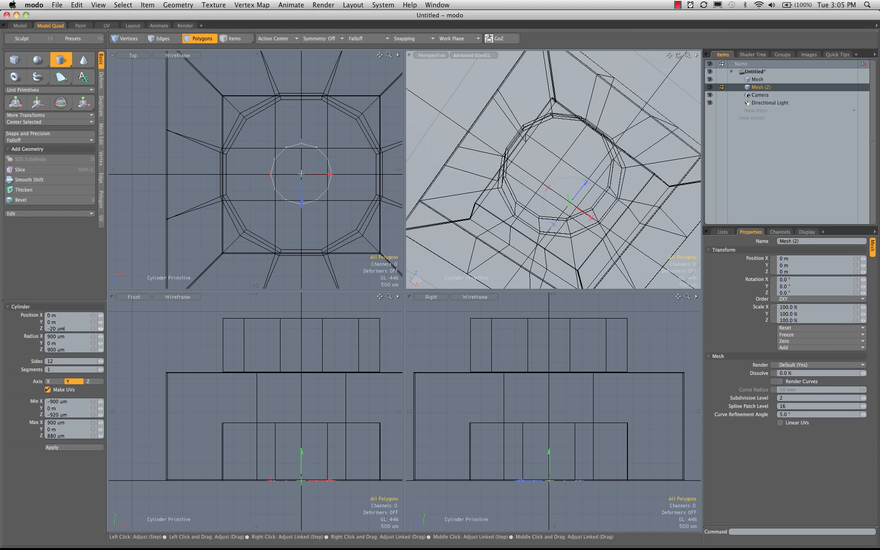
Centre the flat disc at Z 0 and raise it to Y 1.7 mm, level with the recess ceiling
click(64, 328)
text(0)
key(Tab)
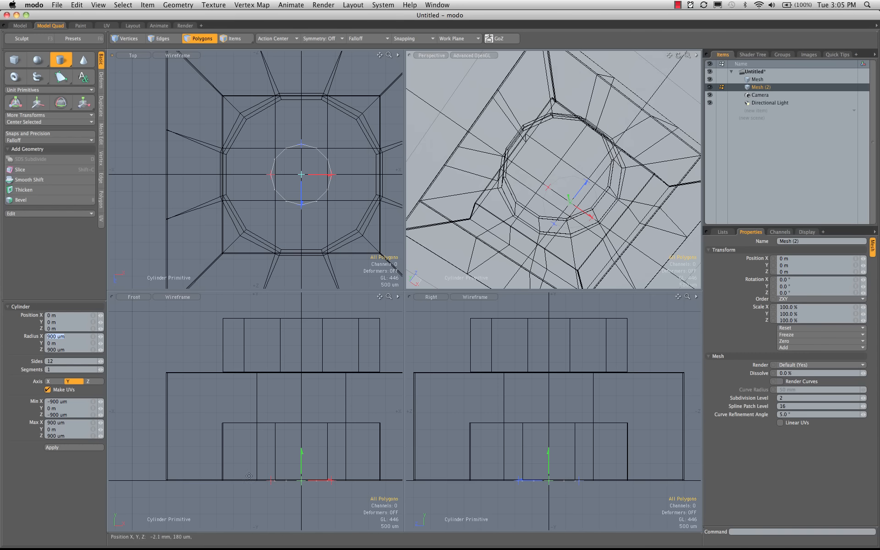
drag(301, 457, 301, 400)
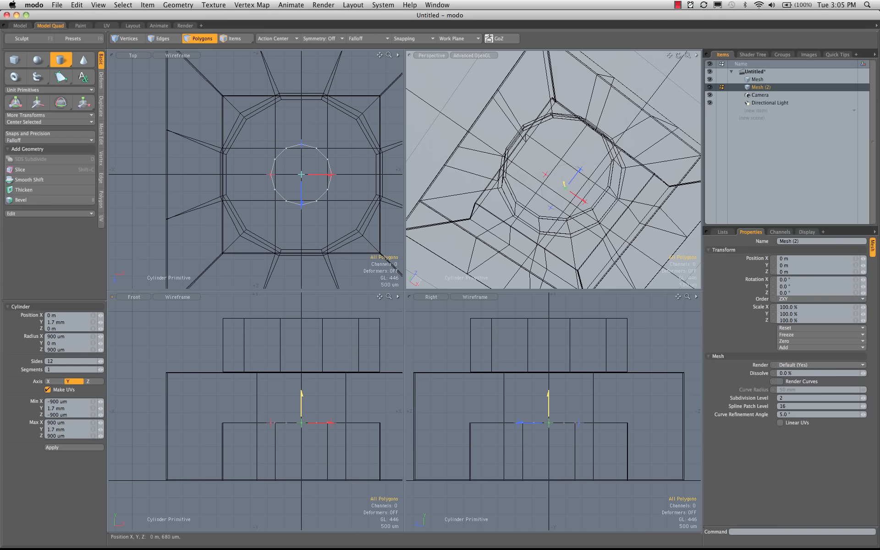
alt+drag(544, 262, 551, 203)
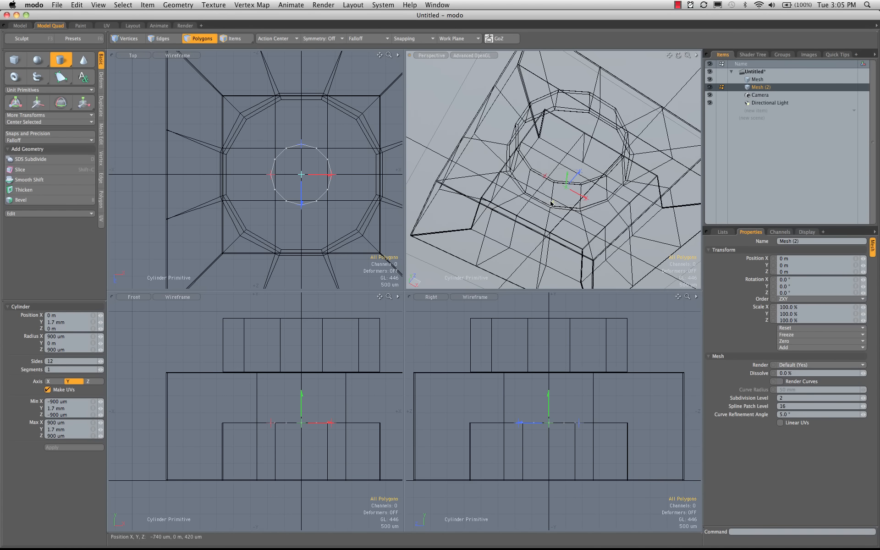
Rotate the disc about the Y axis so flat sides rather than corners face the X and Z axes
key(e)
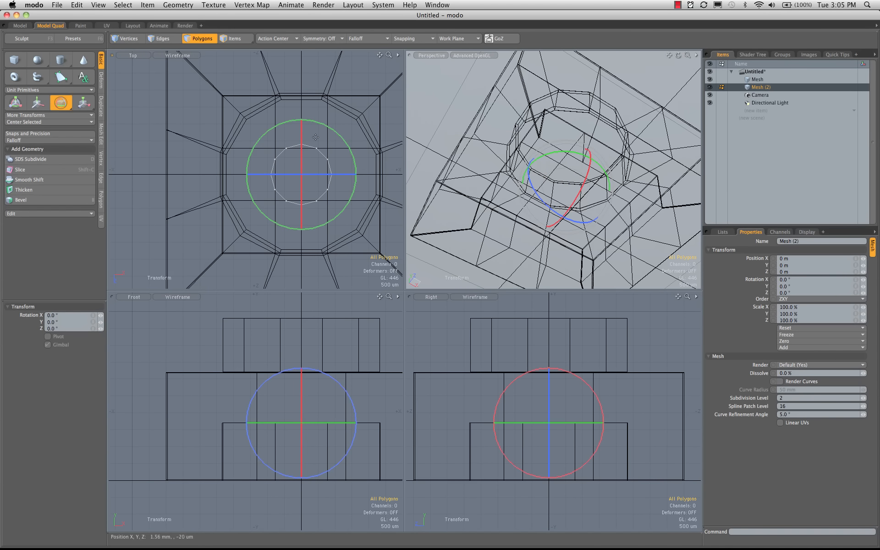
ctrl+drag(332, 132, 332, 134)
key(space)
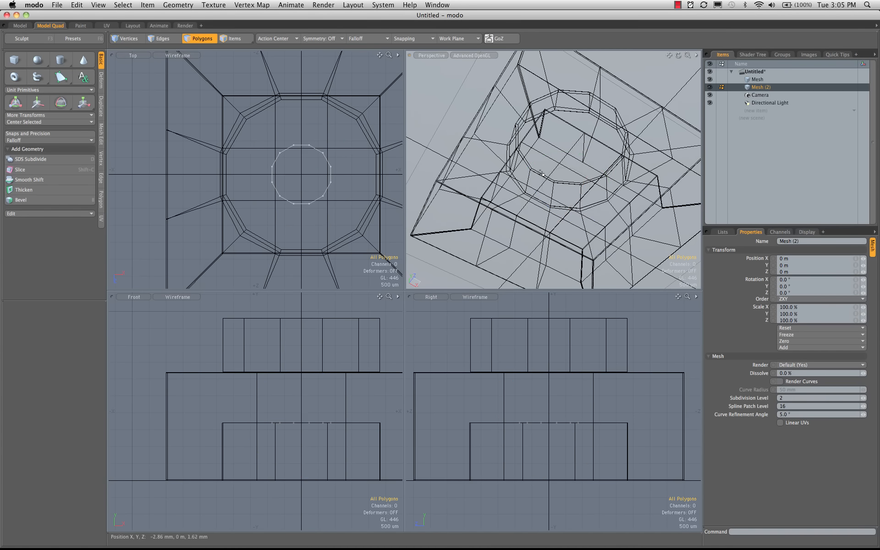
Flip the disc's polygon to face down out of the recess and turn on subdivision for it
alt+drag(568, 75, 580, 115)
key(f)
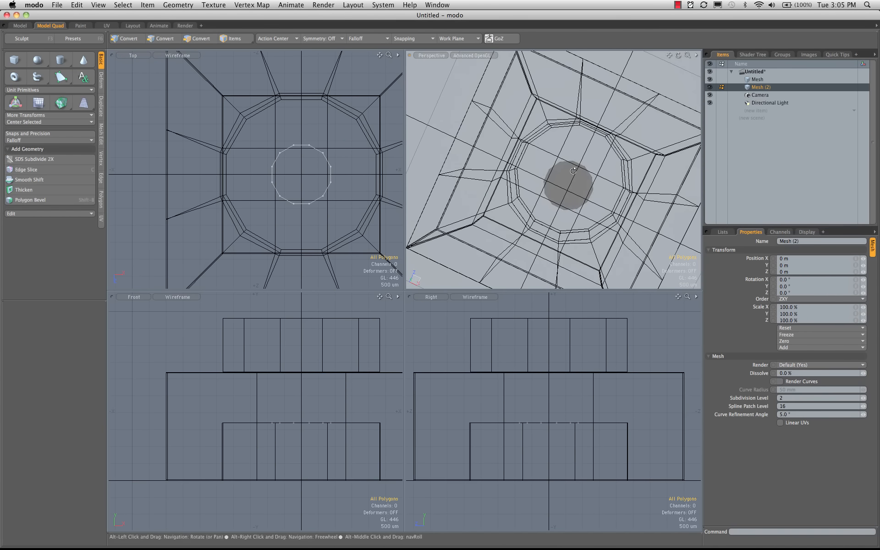
mouse_move(588, 196)
alt+mouse_down()
mouse_move(585, 158)
mouse_move(589, 190)
alt+mouse_up()
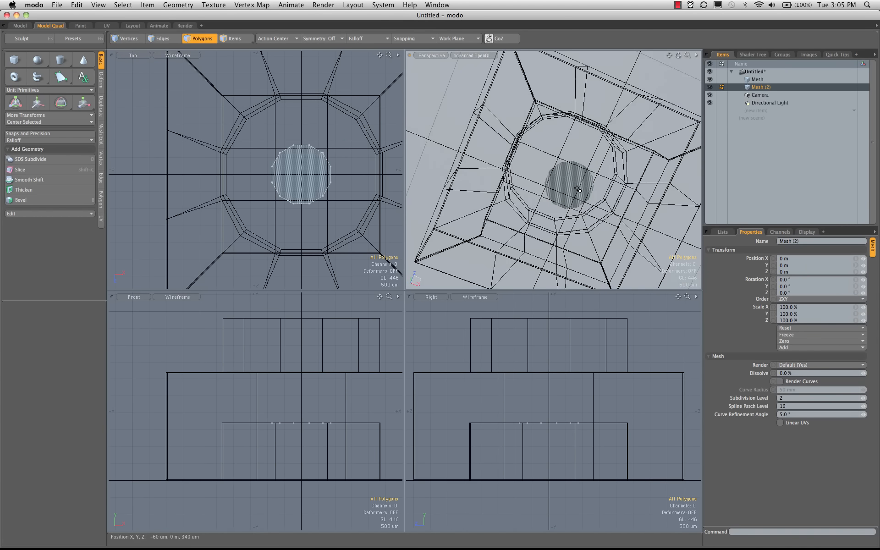
click(578, 189)
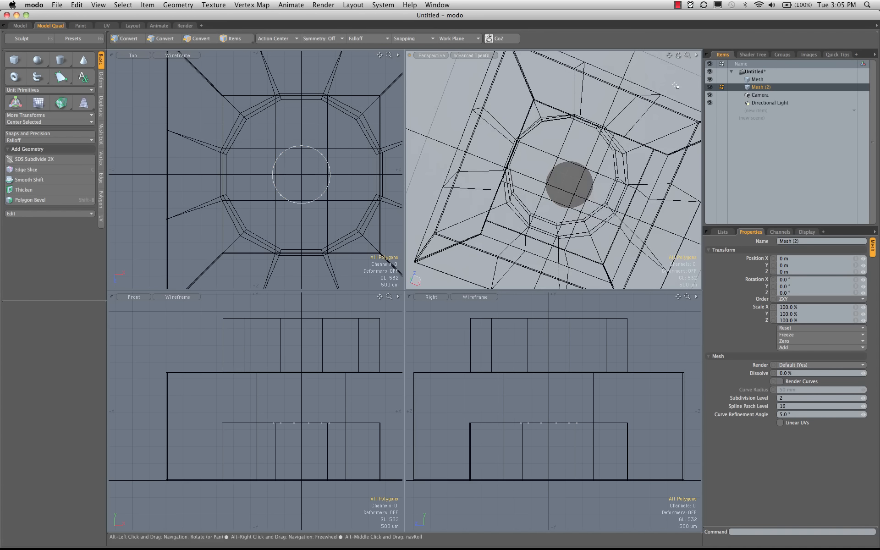
In the brick mesh, select the nine polygons of the recess ceiling and delete them
click(761, 81)
click(572, 177)
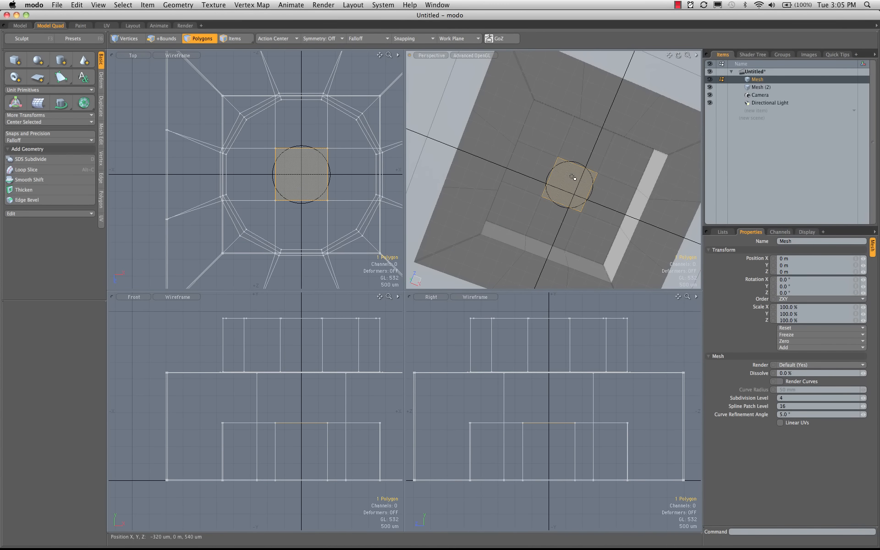
key(shift+Up)
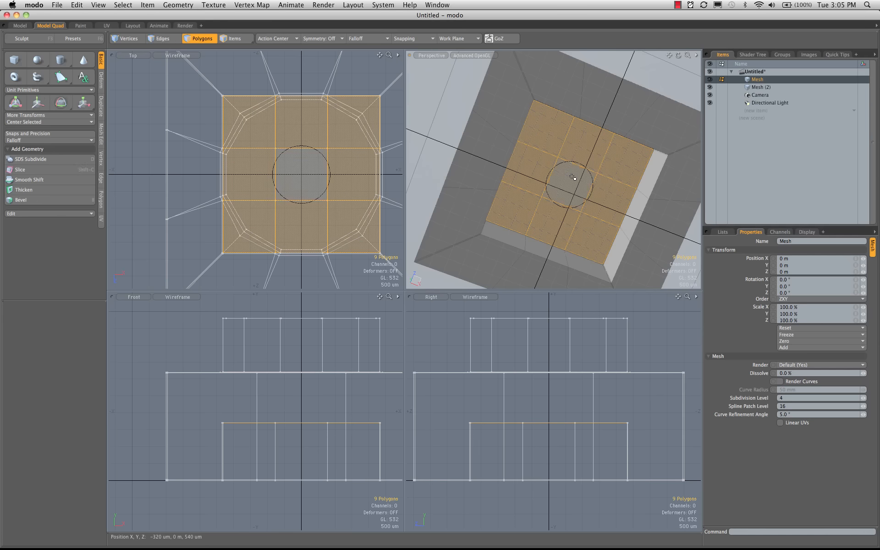
key(Delete)
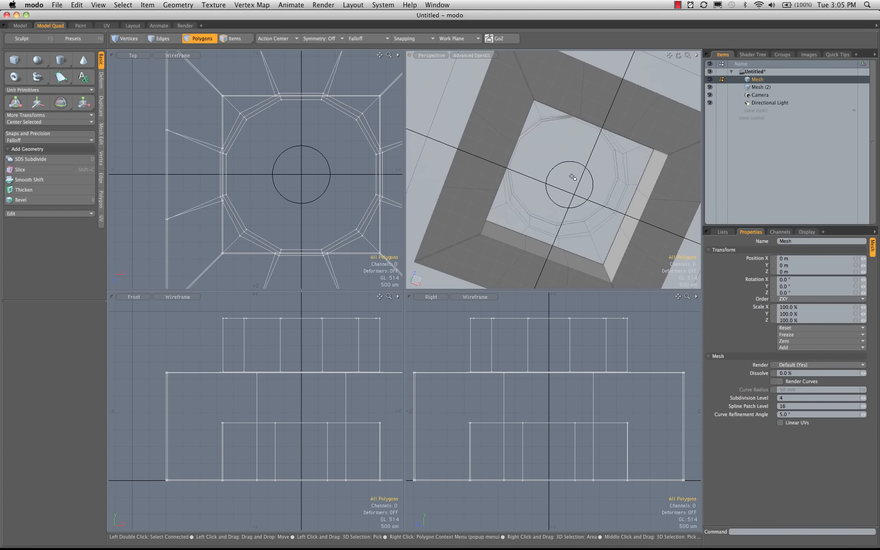
Cut the disc from the second mesh and paste it into the brick mesh
alt+drag(580, 207, 568, 174)
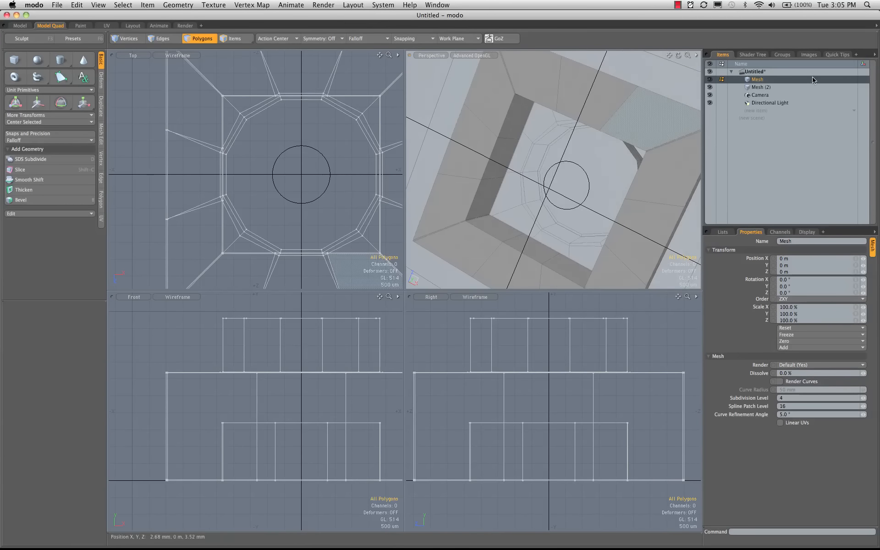
click(760, 87)
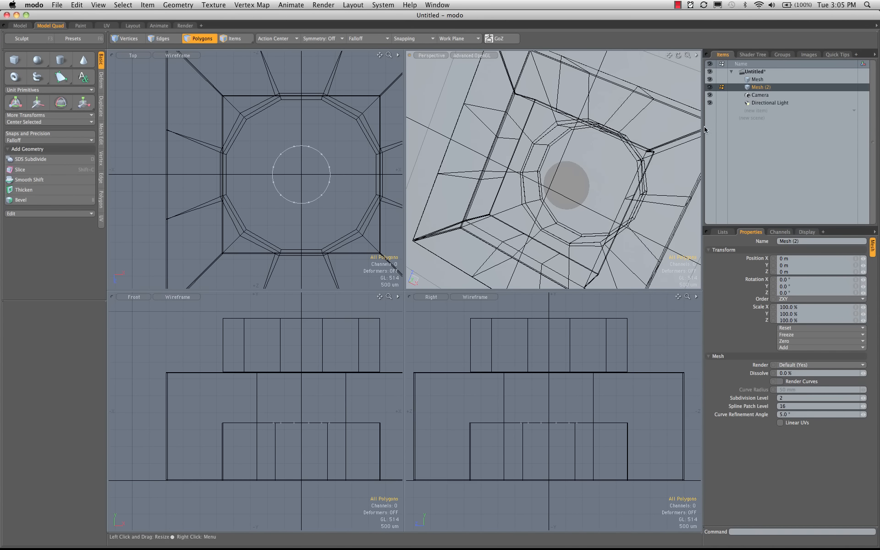
key(super+x)
click(759, 80)
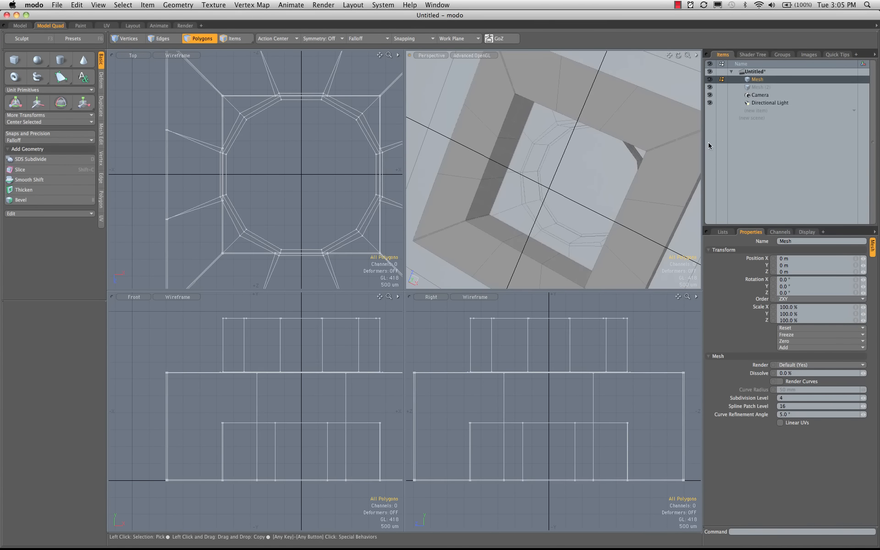
key(super+v)
Select the loop of 12 edges around the pasted disc
ctrl+alt+drag(590, 175, 585, 145)
key(space)
key(space)
double_click(584, 182)
Convert all polygons of the brick mesh to subdivision surfaces
alt+shift+drag(567, 194, 669, 152)
ctrl+alt+drag(509, 219, 617, 177)
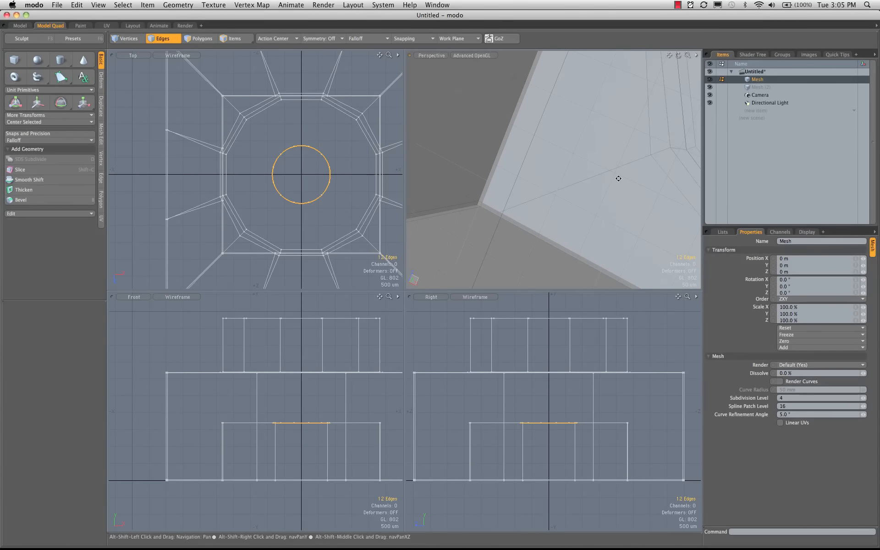
ctrl+alt+drag(560, 194, 512, 182)
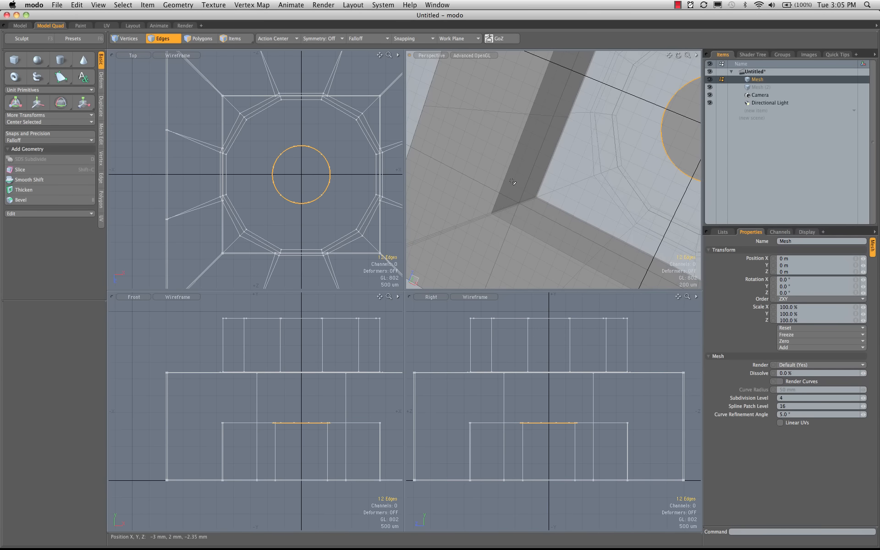
key(3)
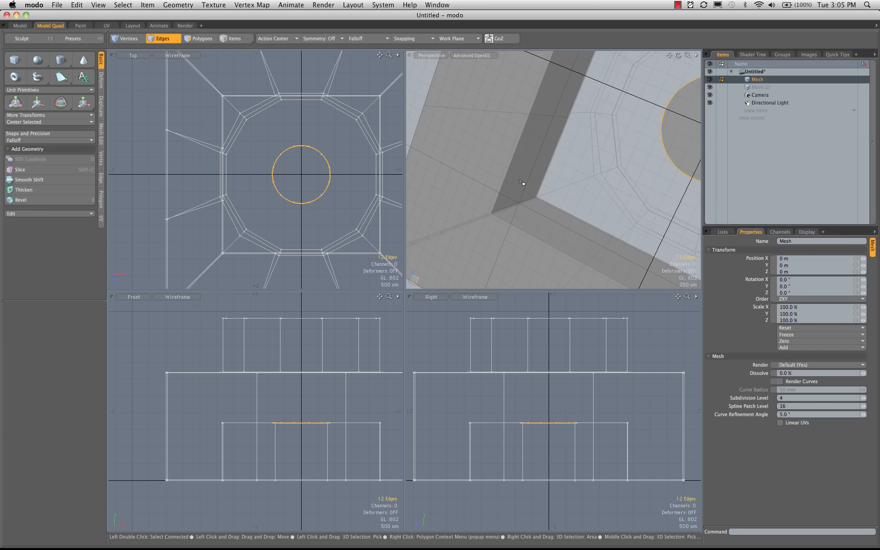
key(ctrl+a)
key(Tab)
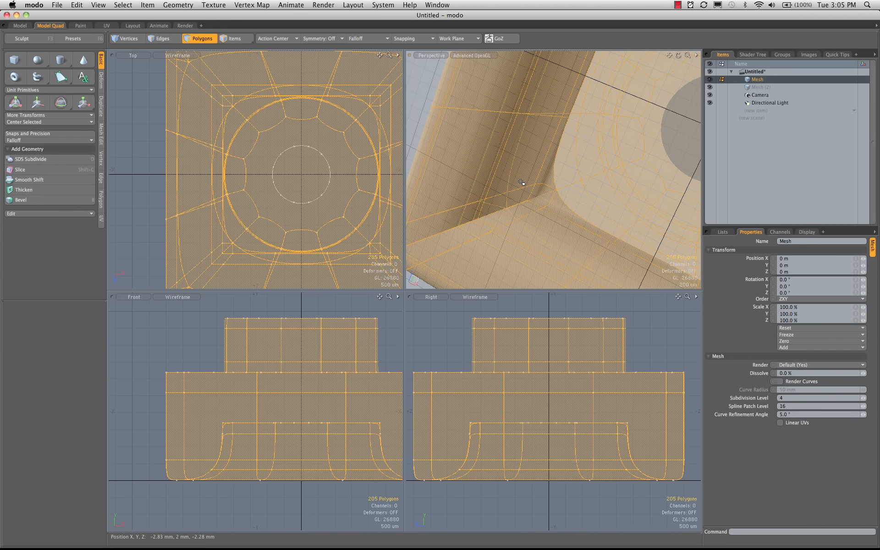
Return to the disc's edge selection and add the open edge loop around the recess's upper rim
key(1)
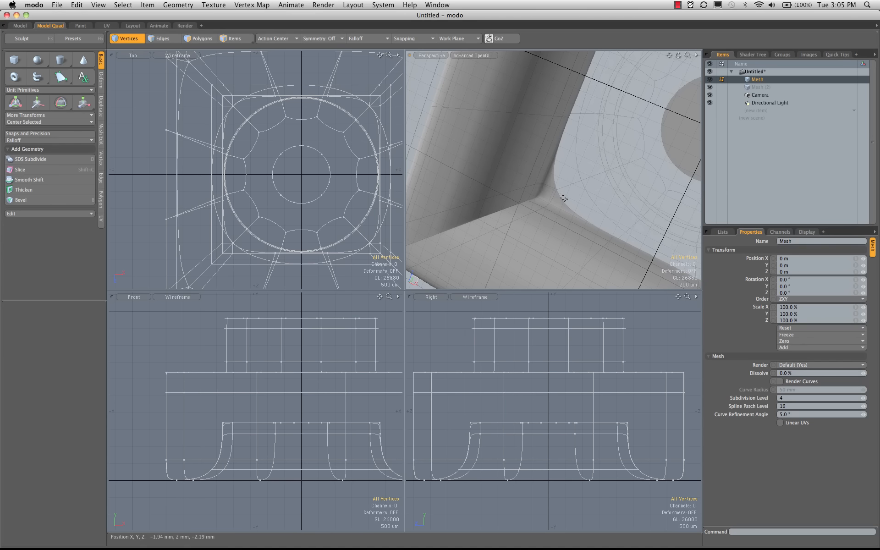
key(2)
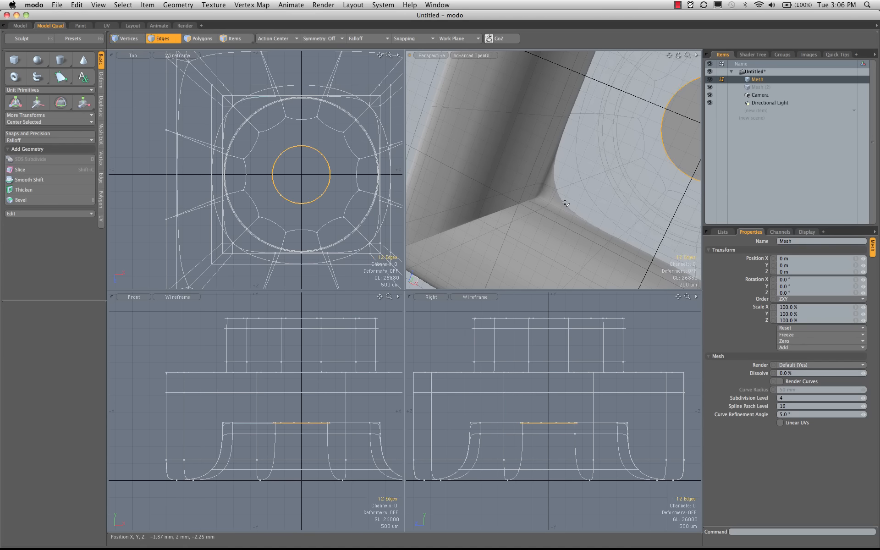
shift+double_click(565, 201)
alt+drag(565, 202, 665, 123)
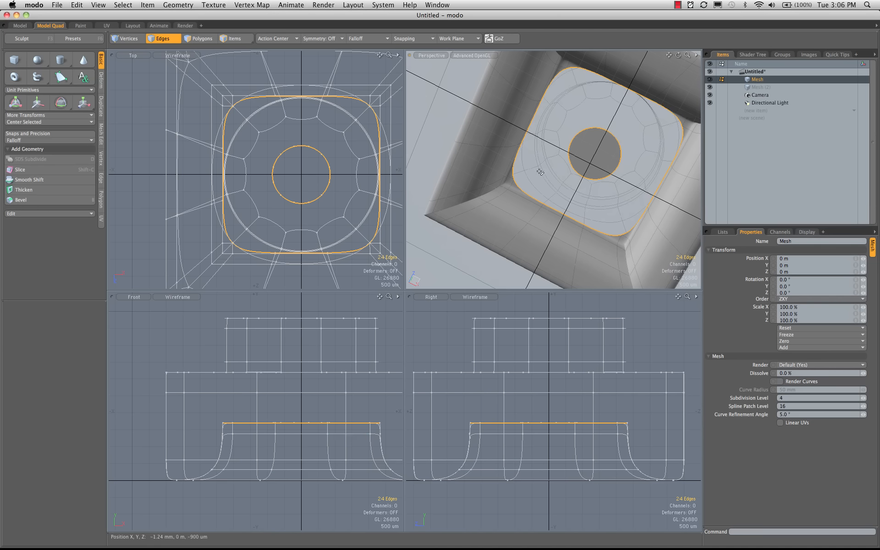
Bridge the disc's edge loop to the recess rim loop with 0 segments to close the recess ceiling
click(101, 178)
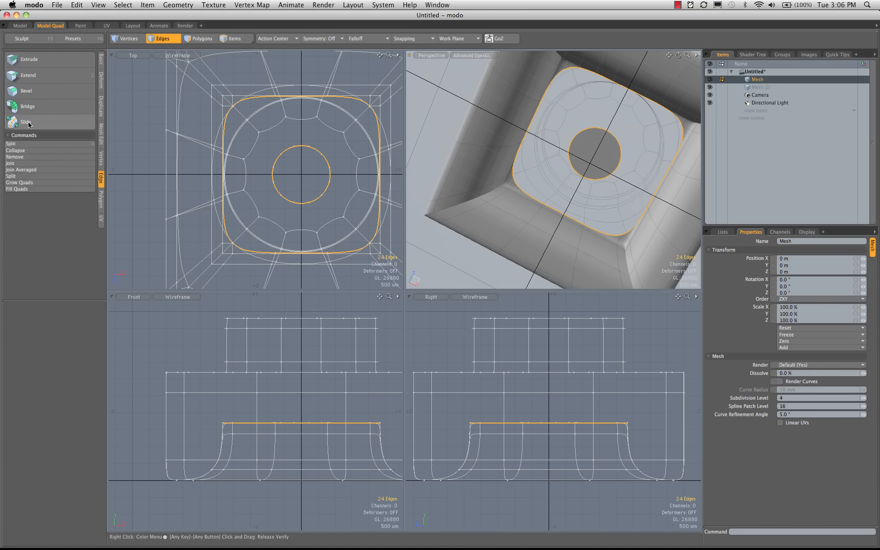
click(27, 106)
alt+drag(554, 152, 603, 107)
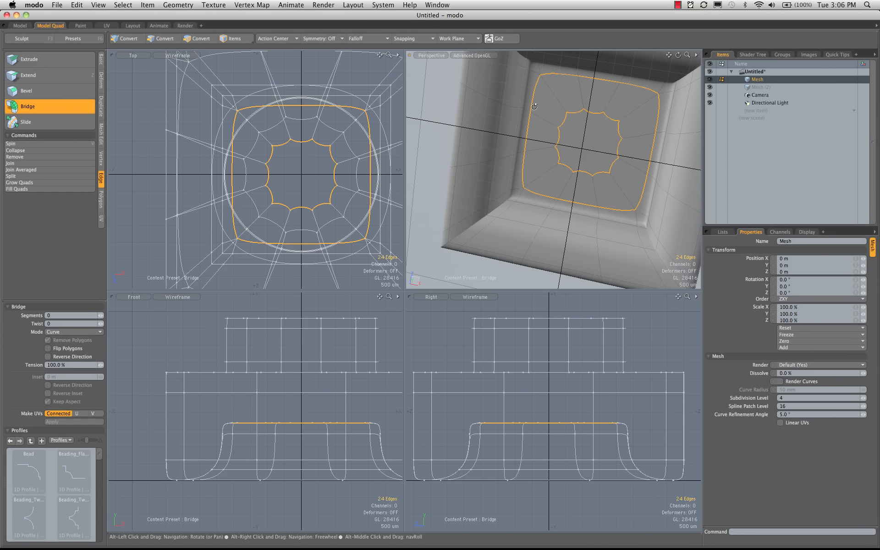
alt+drag(534, 106, 509, 99)
key(space)
Select the round centre polygon of the recess ceiling and bevel it up into the brick with a shift of -1.5 mm
ctrl+alt+drag(541, 125, 568, 159)
key(3)
click(568, 159)
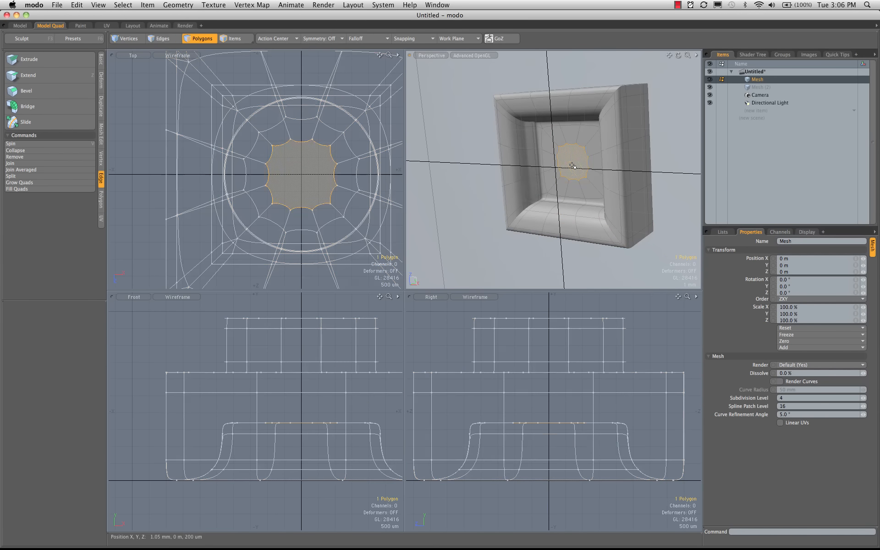
key(b)
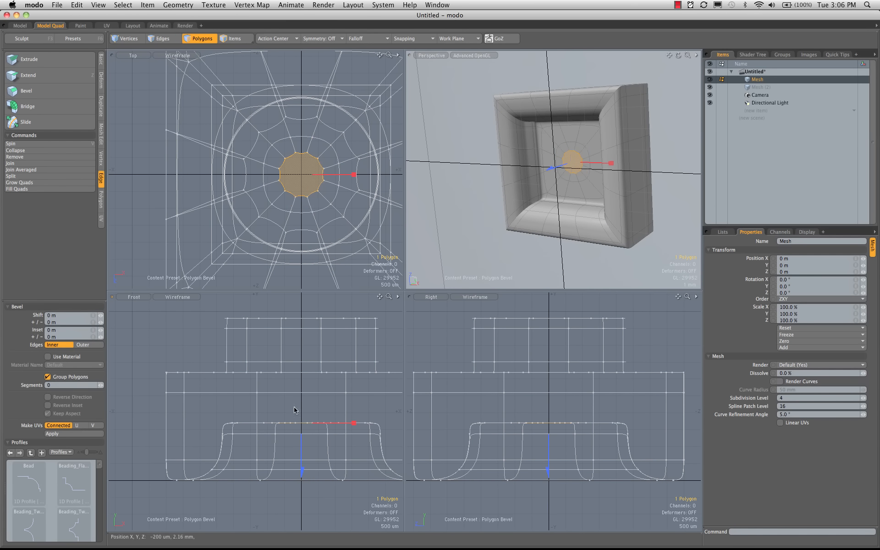
drag(300, 454, 301, 404)
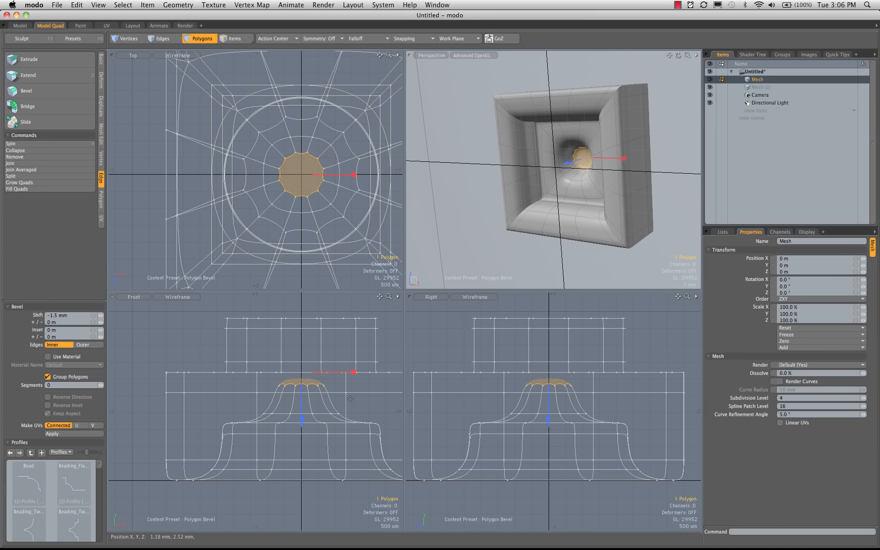
Add a second bevel to the round hole's end polygon with an inset of 100 um and no shift
click(346, 377)
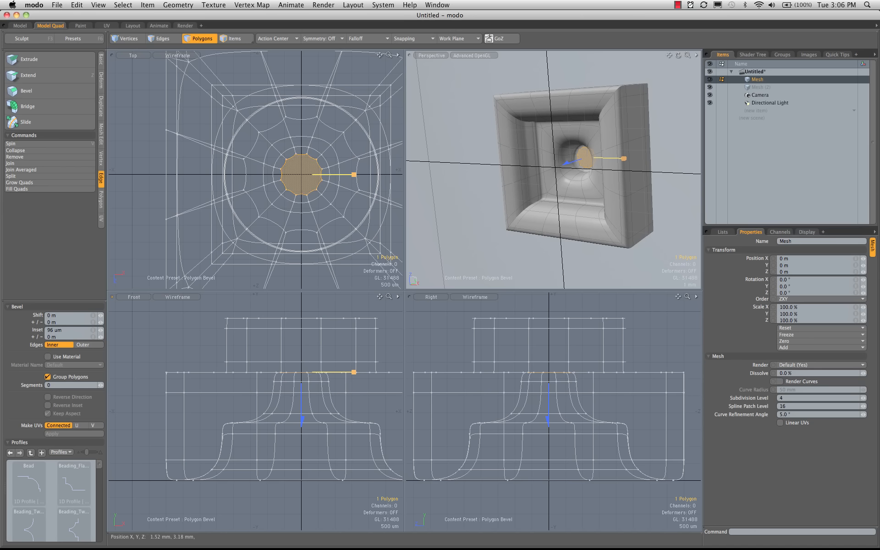
click(337, 372)
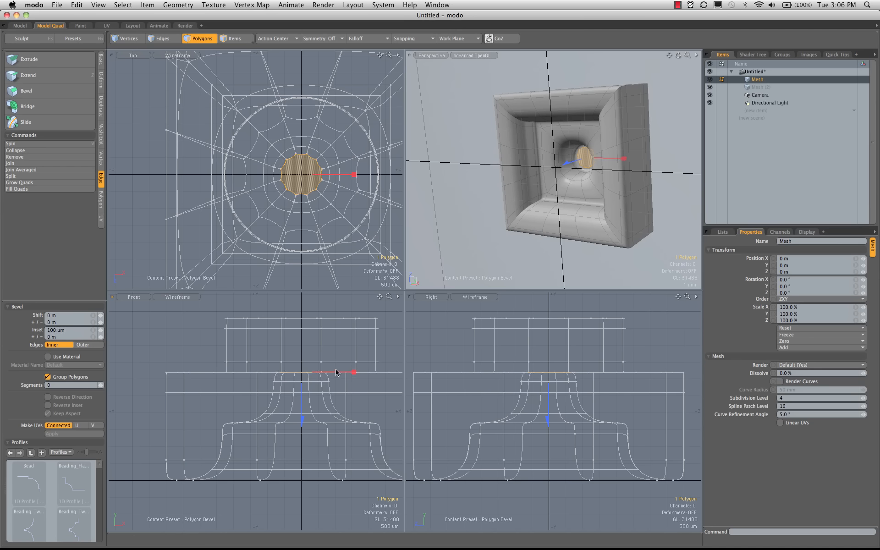
alt+drag(642, 207, 658, 195)
key(space)
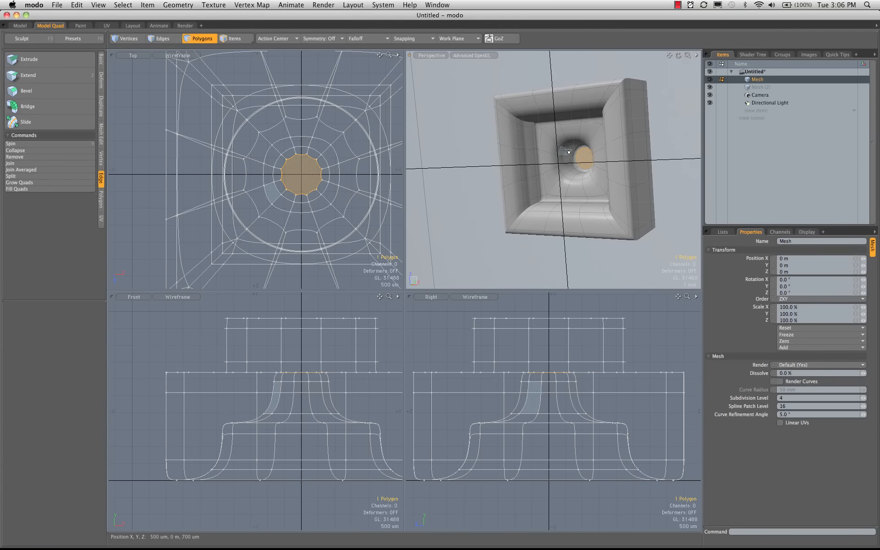
Select pairs of adjacent polygons on the round hole's wall, the recess ceiling, the recess side wall and the brick's underside rim
drag(565, 150, 564, 161)
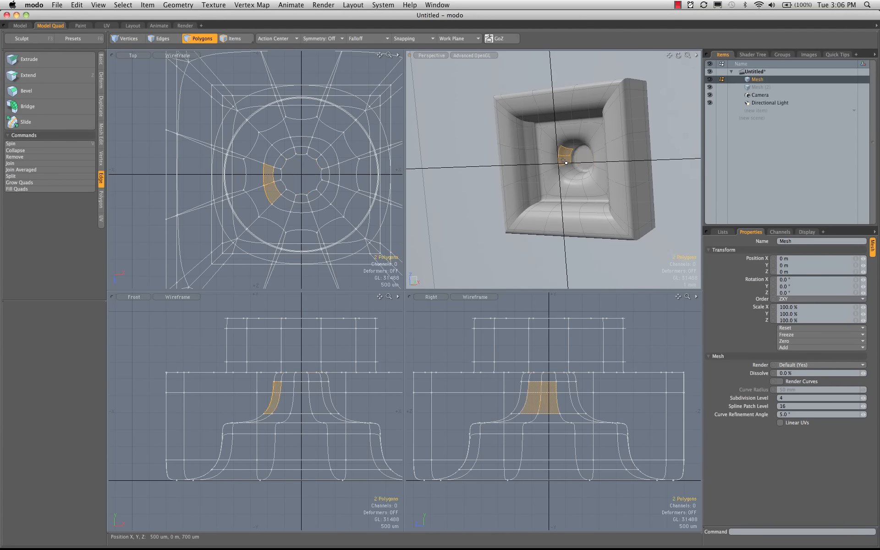
shift+click(579, 189)
alt+drag(579, 189, 593, 220)
shift+click(530, 149)
shift+click(589, 222)
shift+click(597, 219)
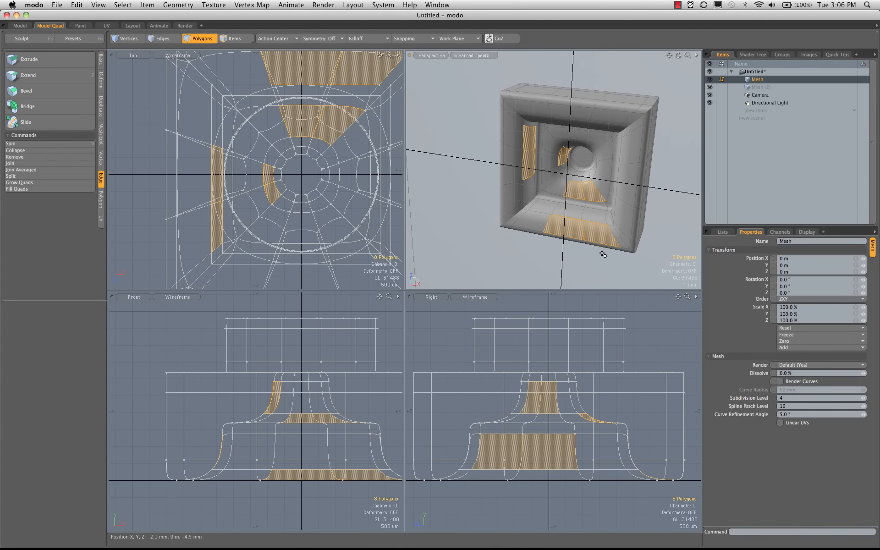
Loop Slice the selected polygon strips with a count of 2 in Symmetry mode at 0.5 %, and clear the selection
key(alt)
key(alt+c)
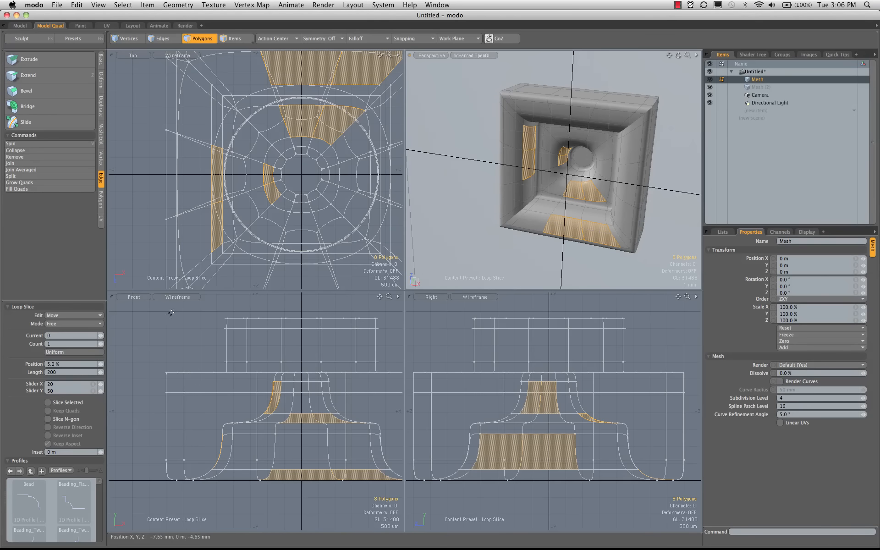
click(102, 344)
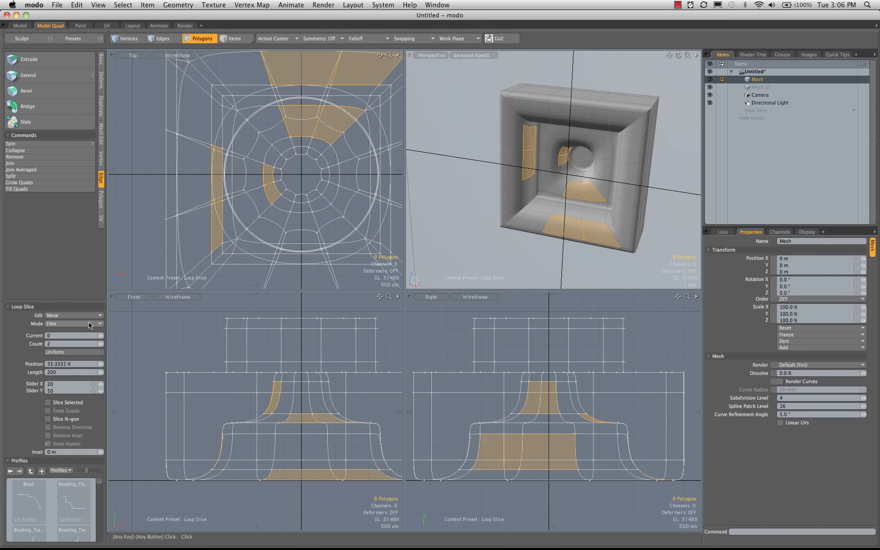
click(89, 321)
click(78, 335)
click(506, 151)
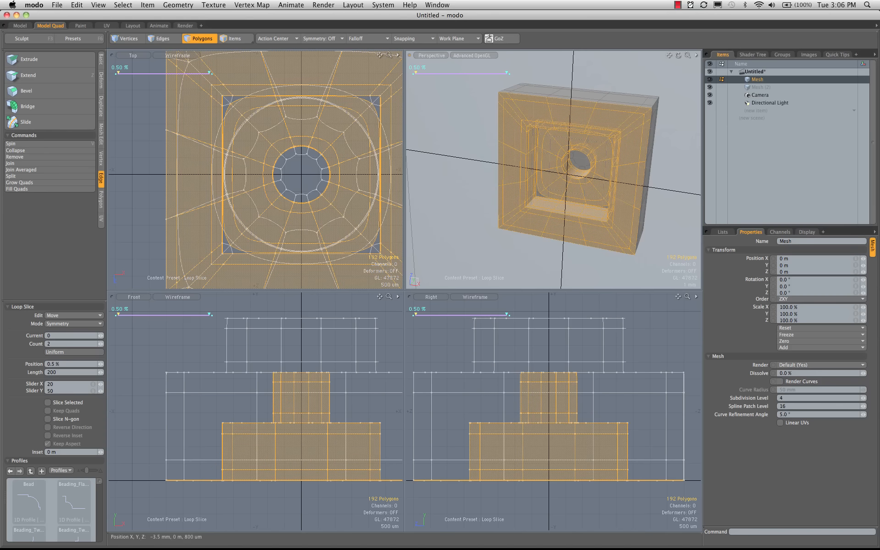
alt+drag(615, 189, 527, 221)
key(space)
click(481, 137)
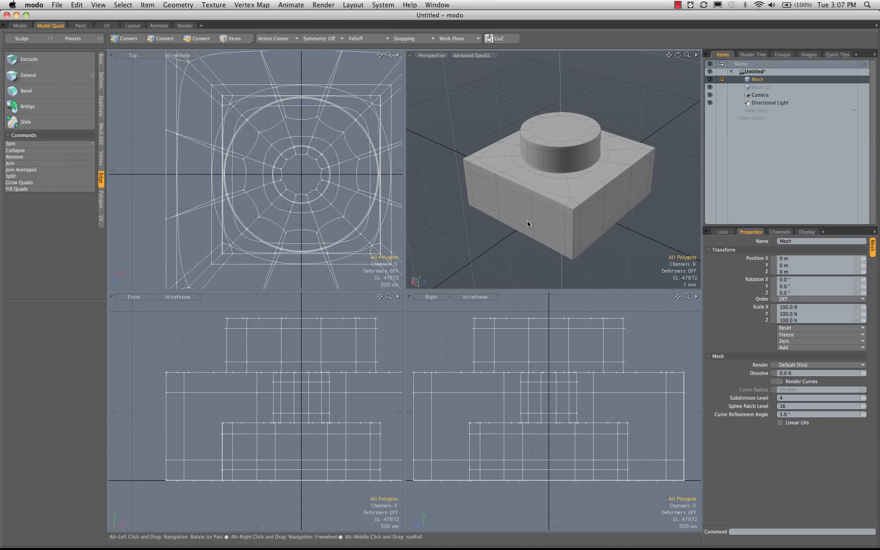
Select the stud's central top polygon and grow the selection to include the surrounding ring of top polygons
scroll(556, 190, up, 3)
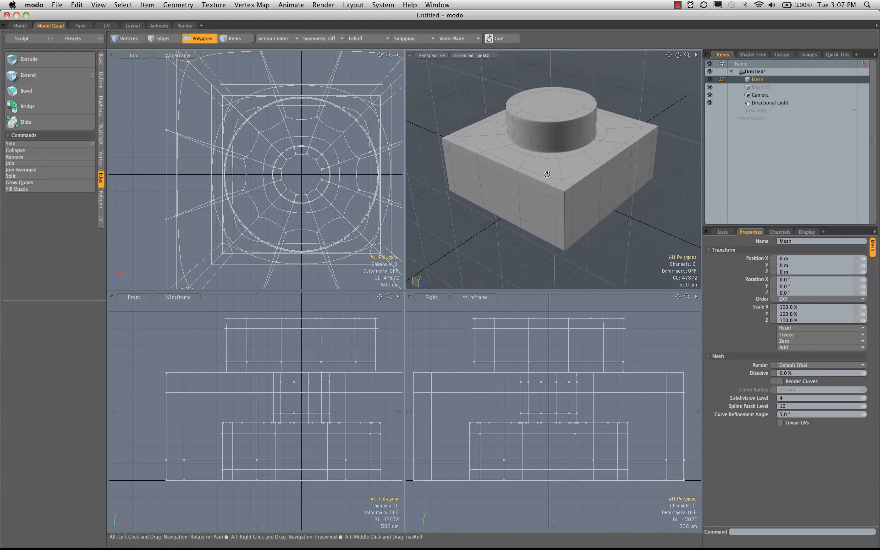
mouse_move(554, 183)
alt+shift+mouse_down()
mouse_move(562, 193)
mouse_move(557, 187)
alt+shift+mouse_up()
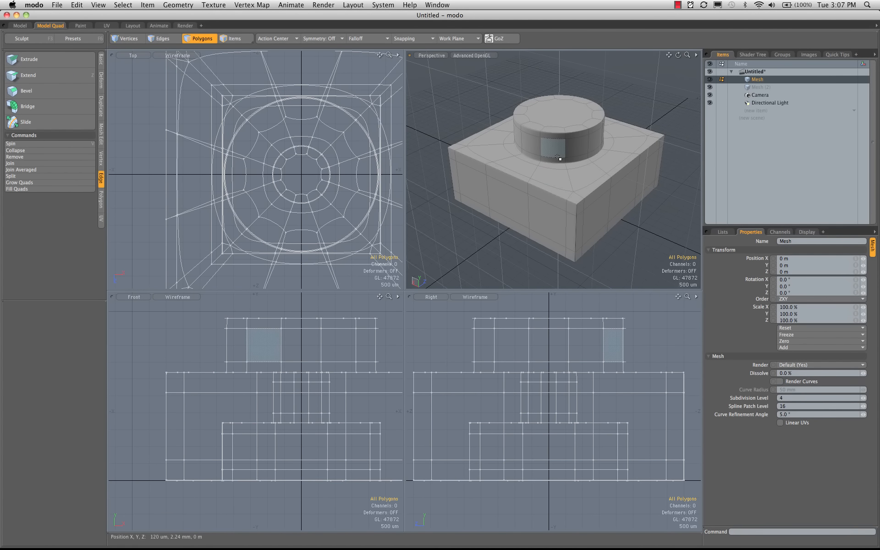
alt+drag(561, 120, 568, 174)
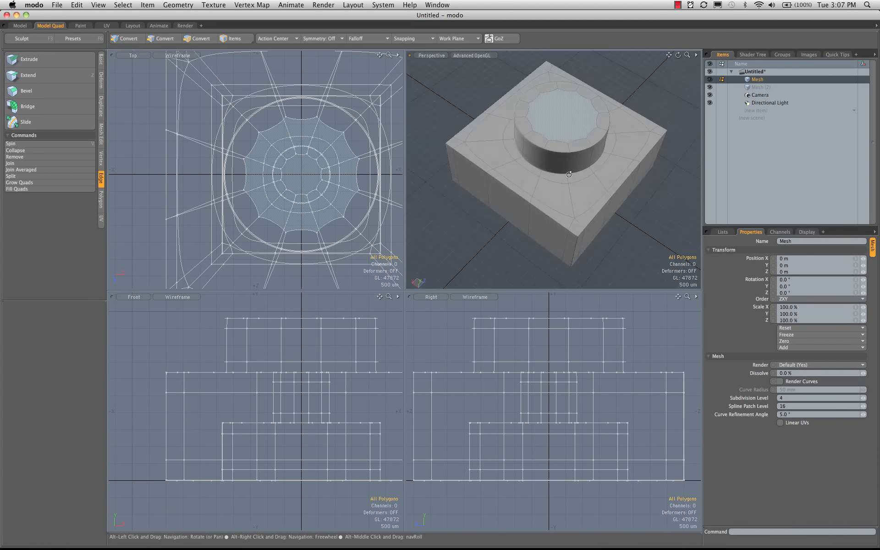
click(551, 126)
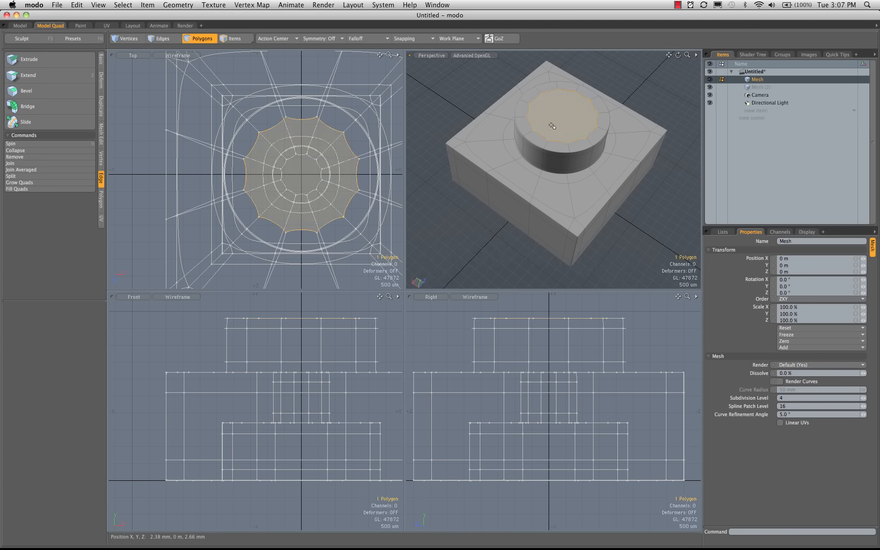
key(shift+Up)
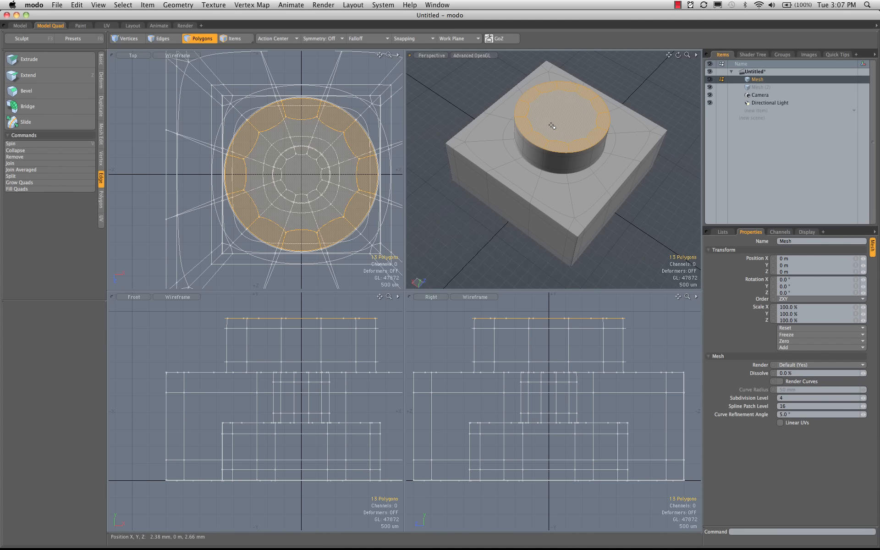
In the UV layout, invert the polygon selection and cut the UVs of everything except the stud's top
click(107, 26)
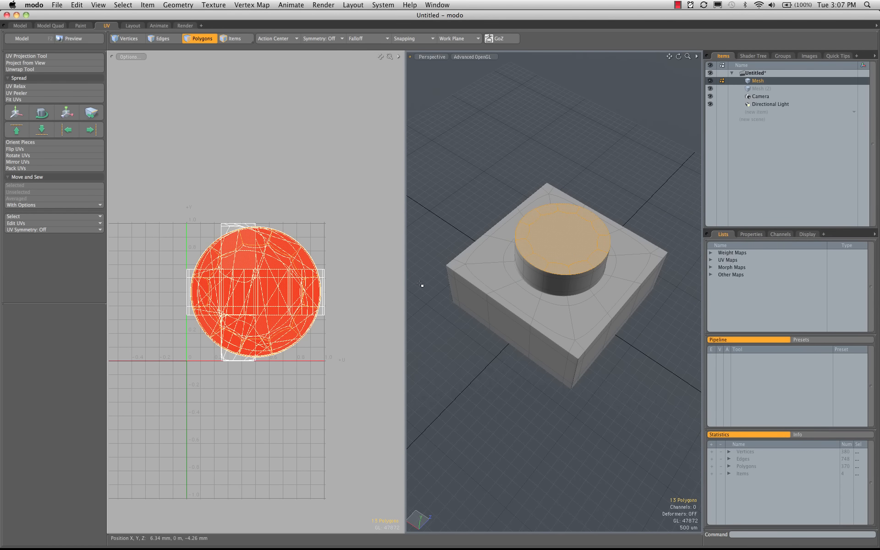
key(bracketleft)
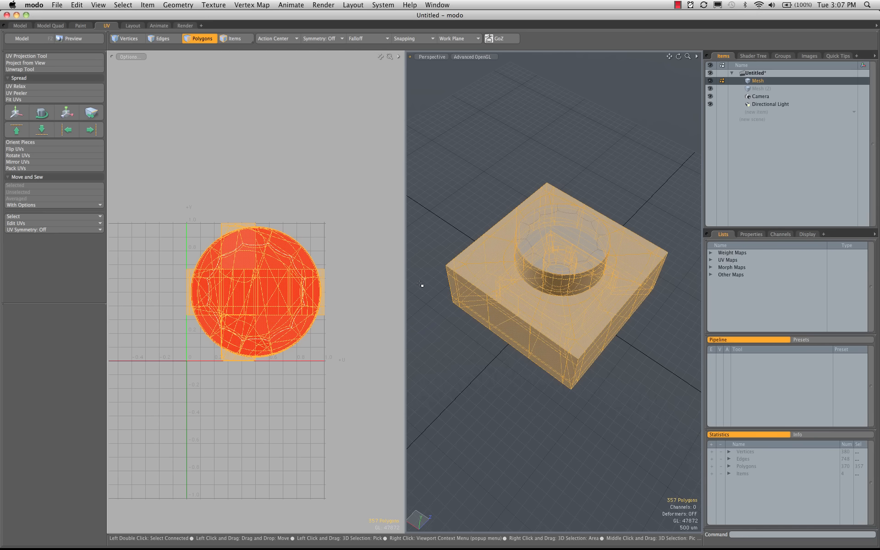
click(27, 223)
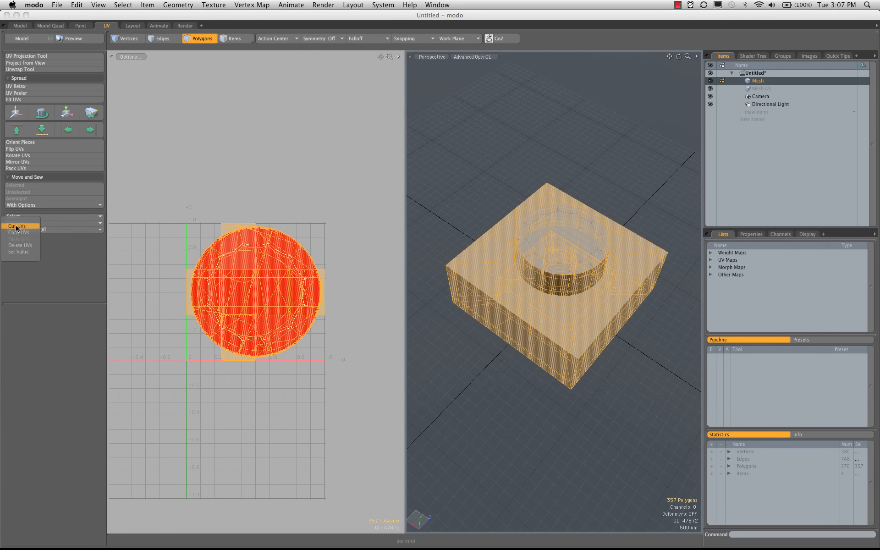
click(18, 226)
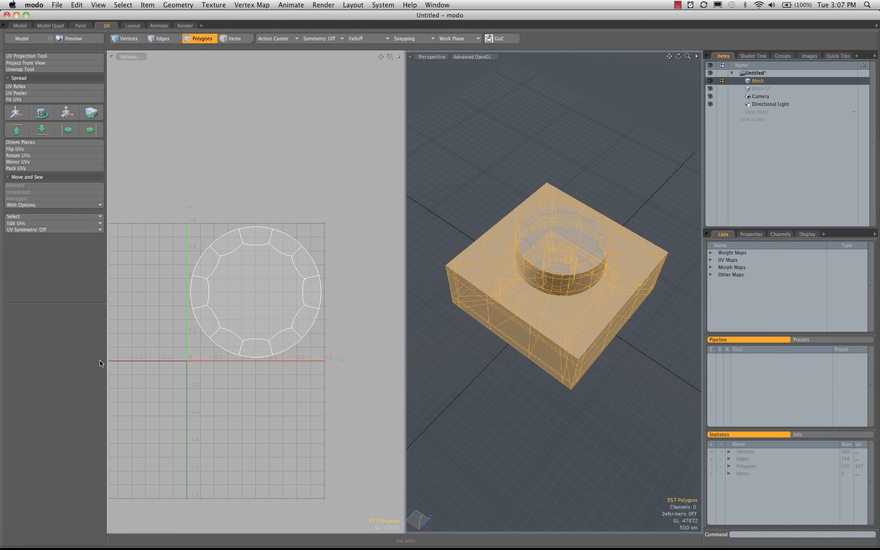
Rename the Texture UV map as Logo_Bump
click(710, 259)
click(741, 267)
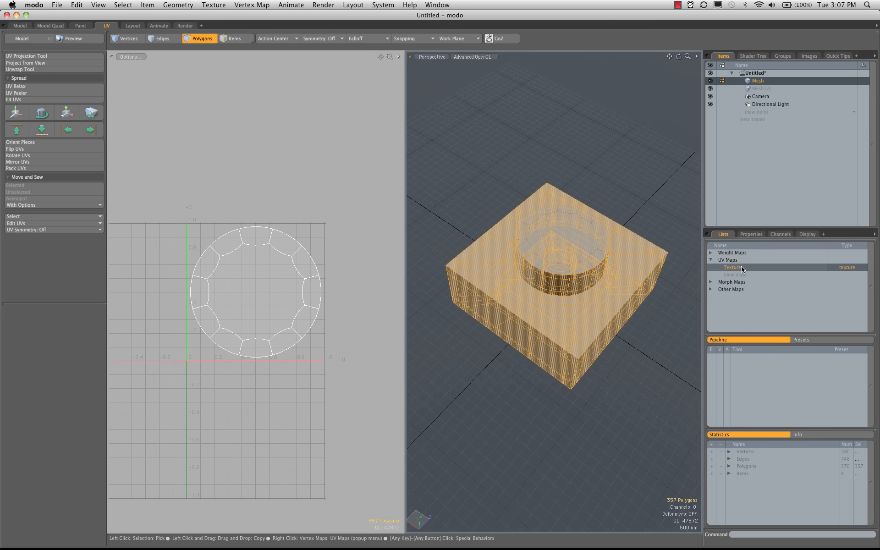
key(Delete)
key(Escape)
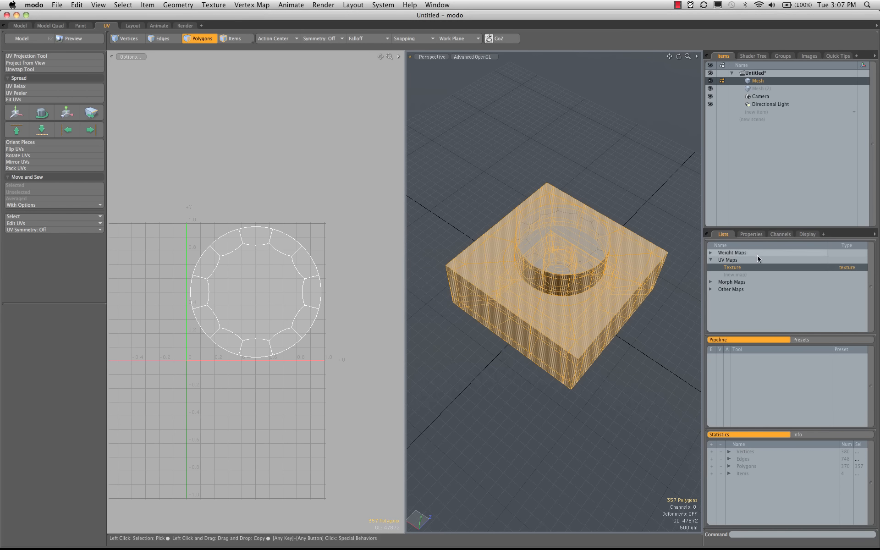
right_click(741, 267)
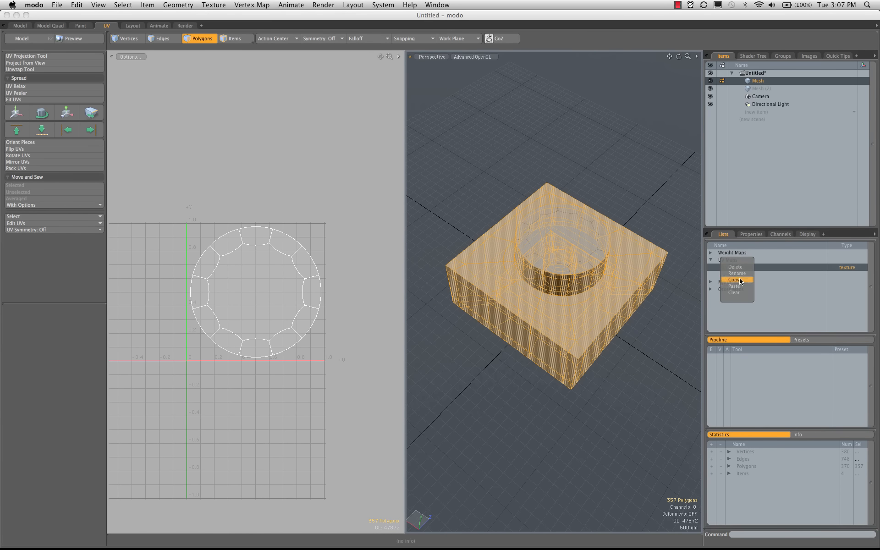
click(736, 273)
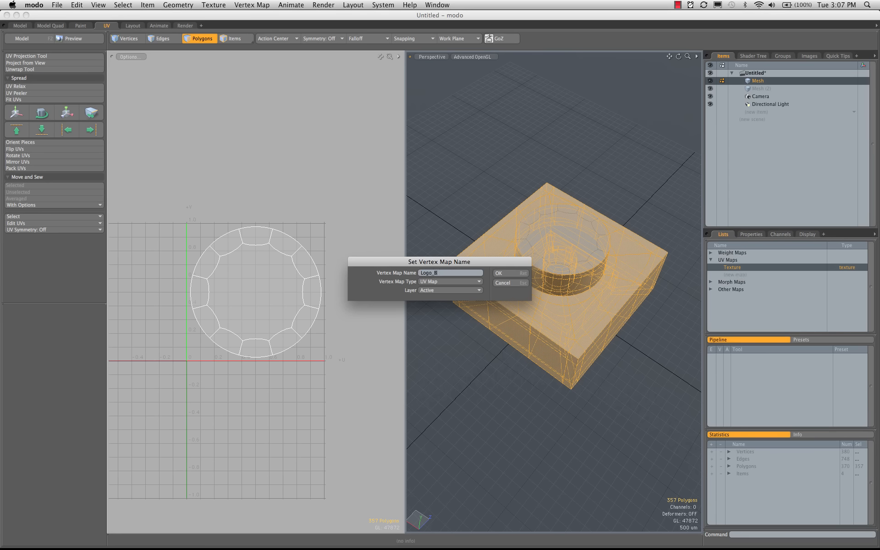
key(Return)
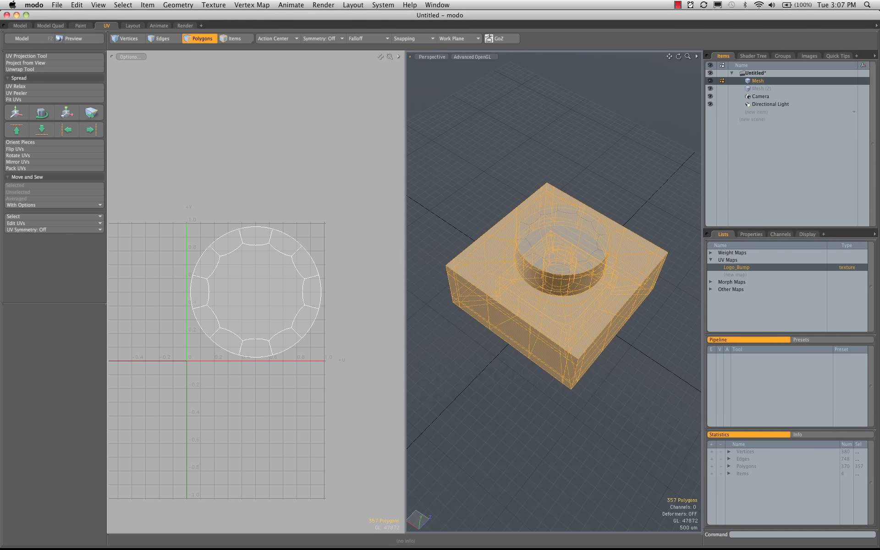
Clear the polygon selection and assign the whole brick a material named Base_Gray with colour 0.49, 0.49, 0.49
click(321, 162)
alt+drag(621, 250, 569, 232)
click(569, 232)
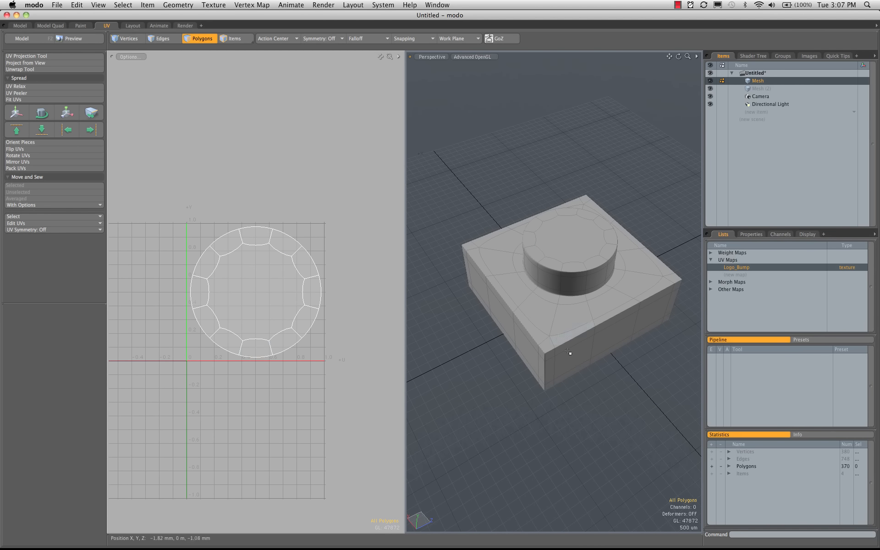
alt+drag(567, 352, 530, 271)
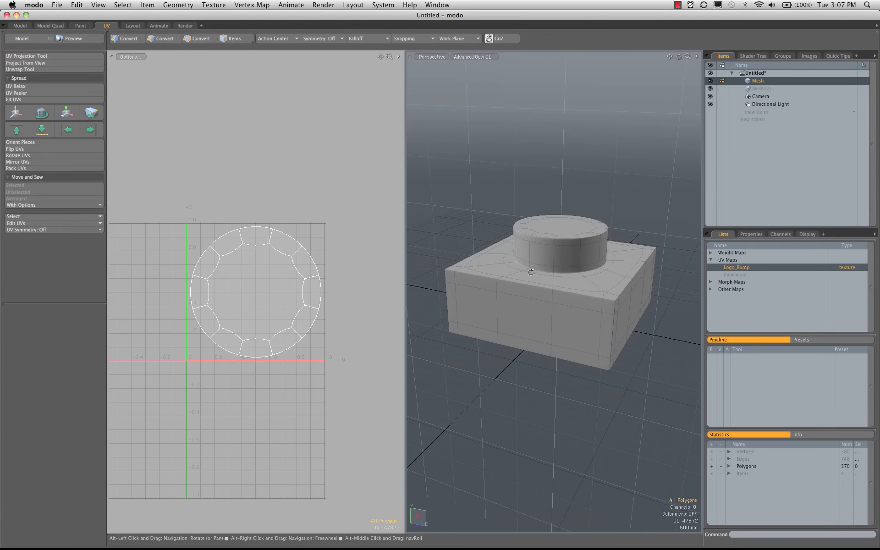
alt+drag(625, 361, 616, 364)
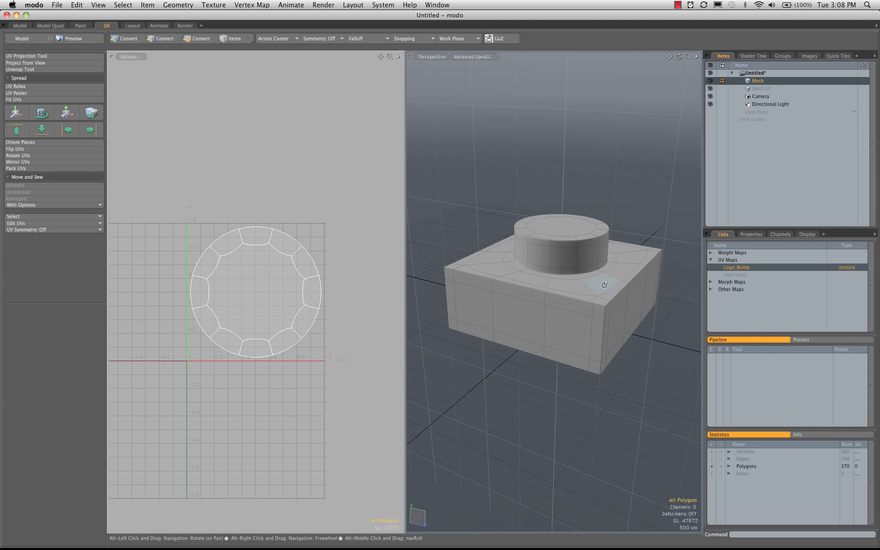
alt+drag(601, 281, 552, 282)
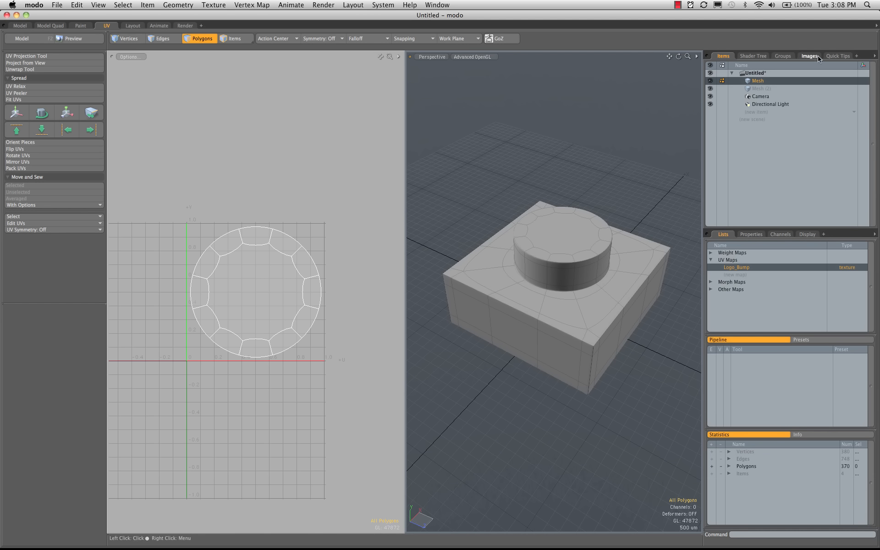
click(756, 56)
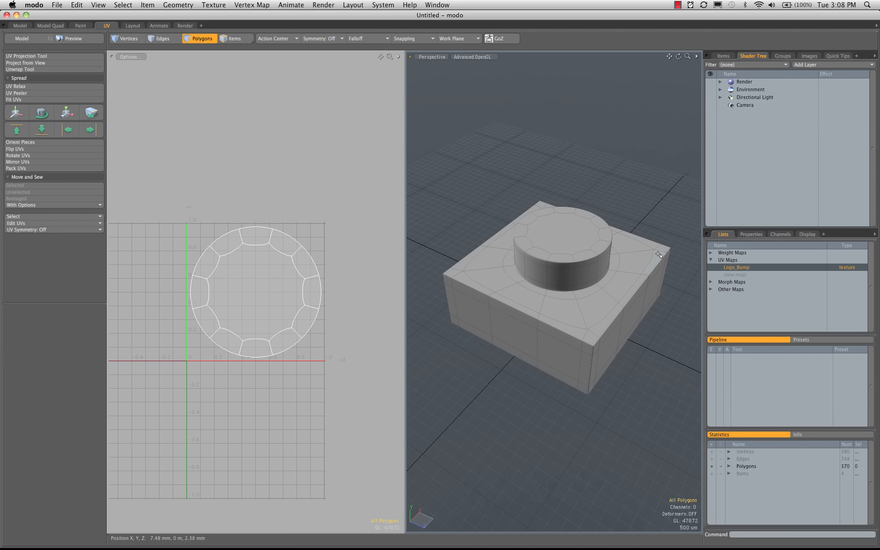
key(m)
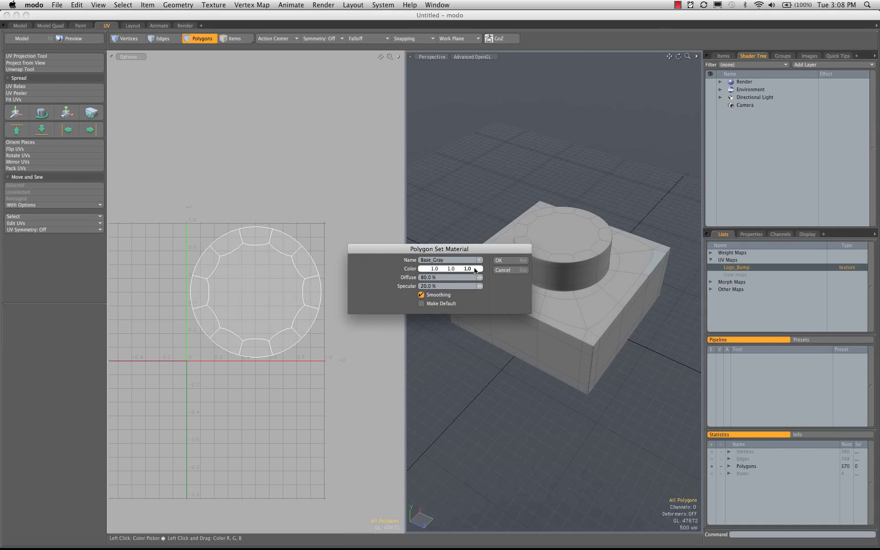
shift+drag(467, 270, 439, 269)
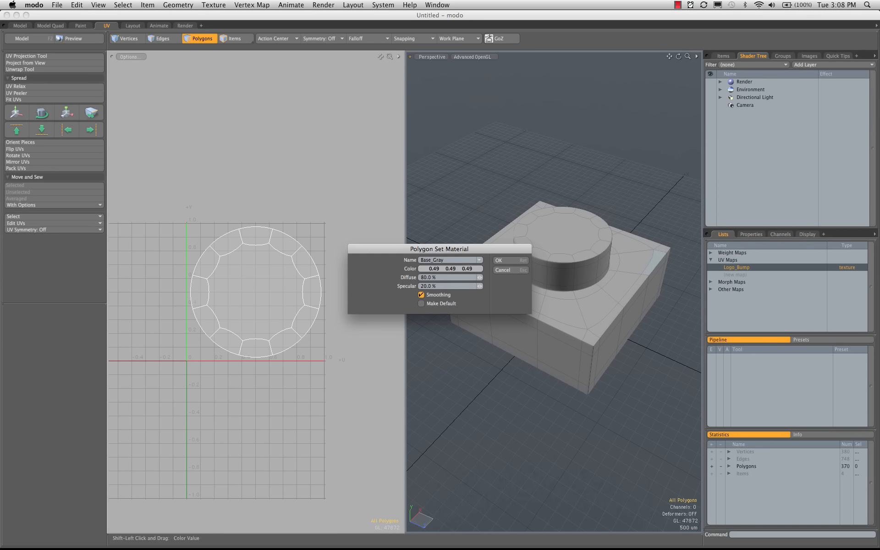
click(504, 260)
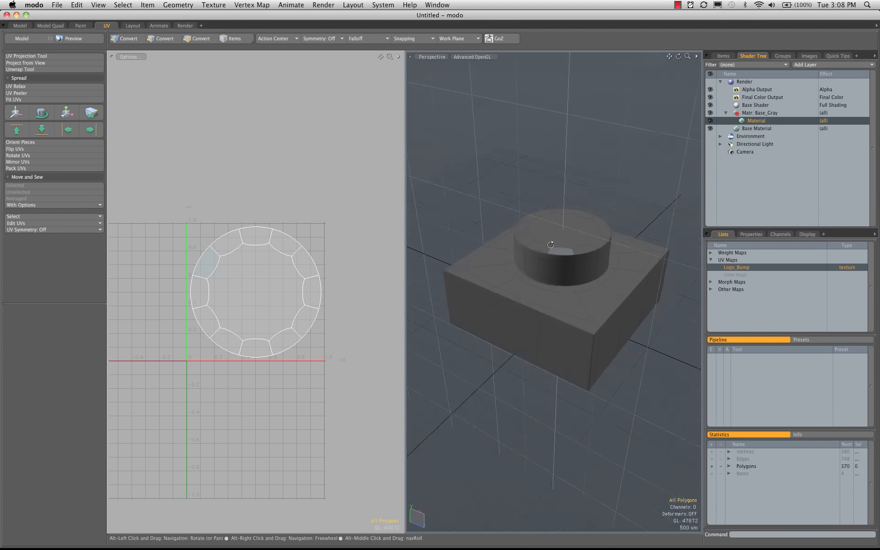
Add an Image Map layer to the Base_Gray material, loading the Modos_Logo image from the recent Modos folder
click(808, 64)
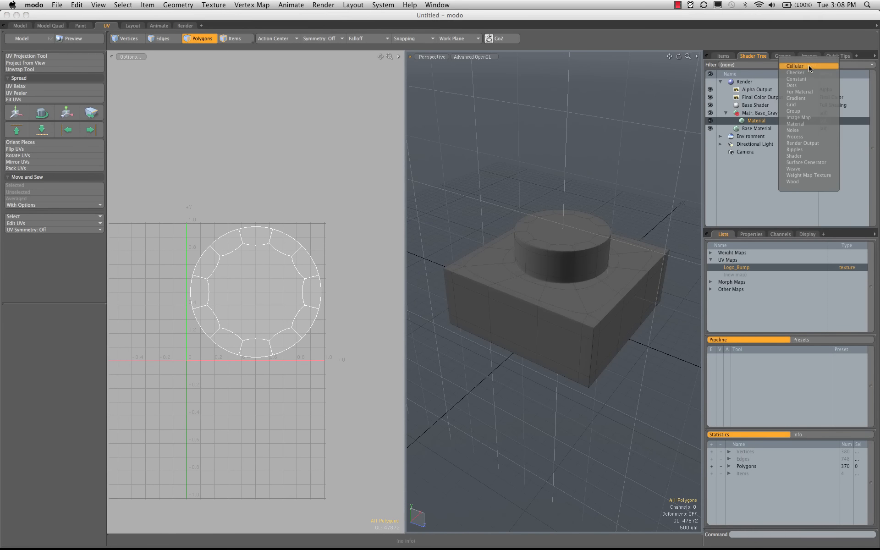
click(801, 117)
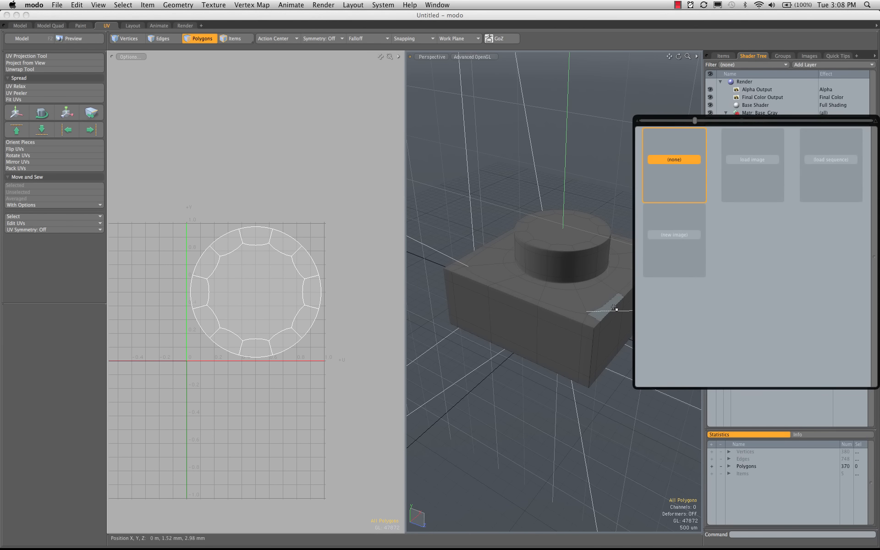
click(753, 159)
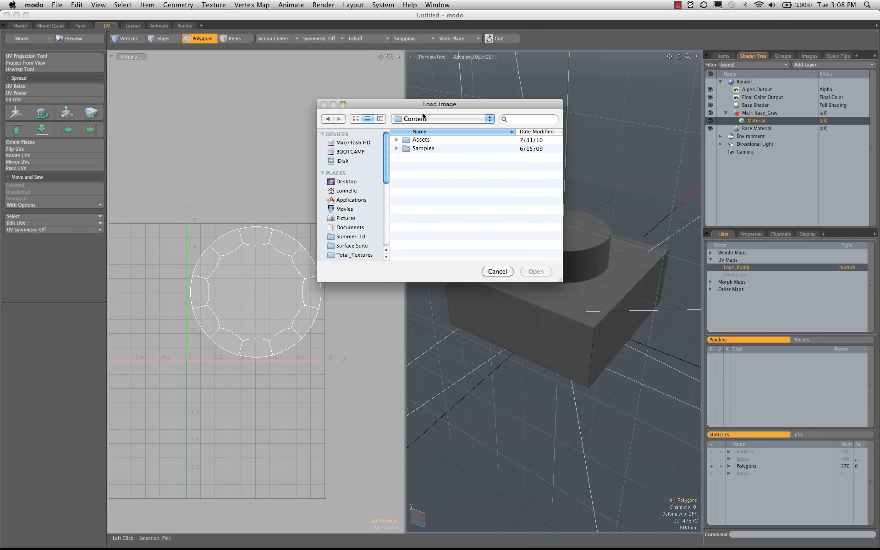
click(422, 115)
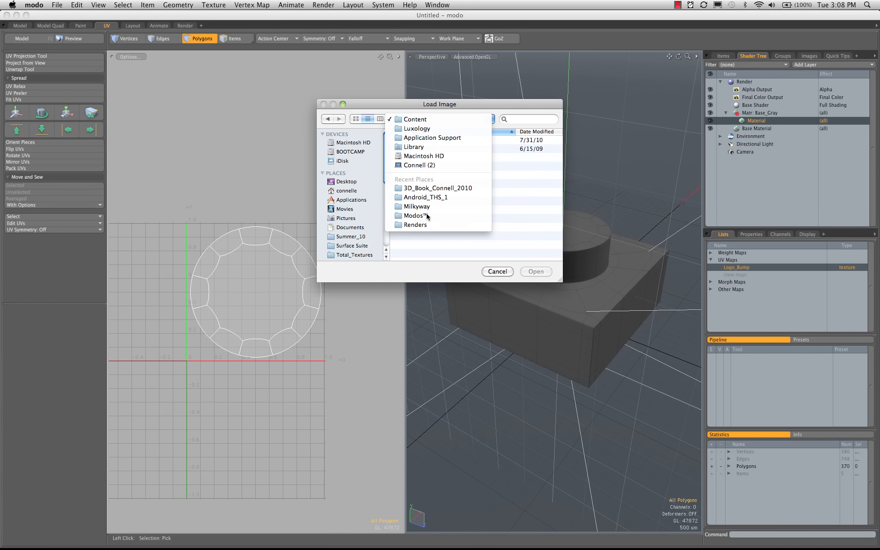
click(414, 215)
click(536, 272)
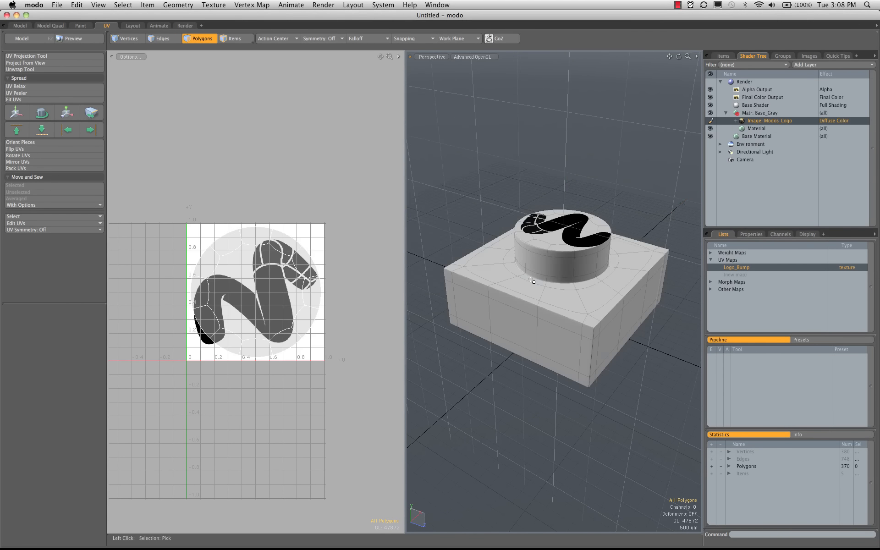
alt+drag(530, 279, 624, 305)
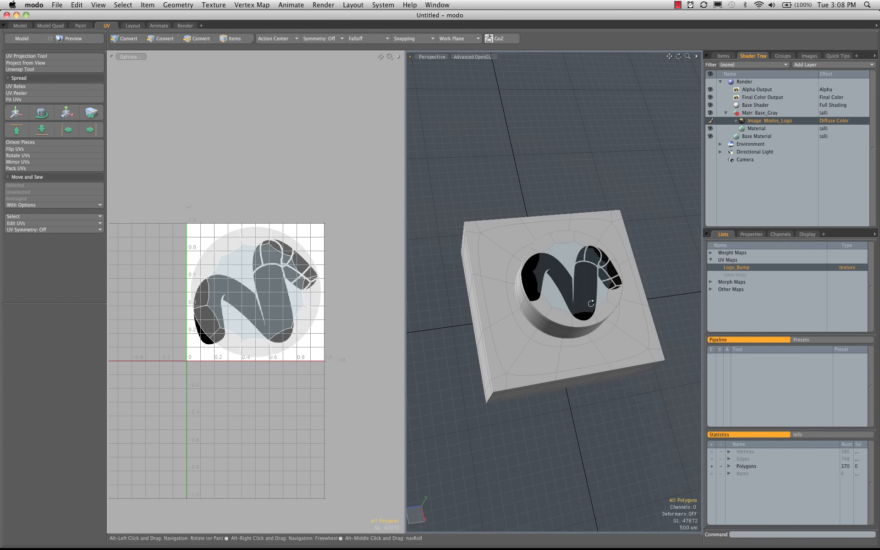
alt+drag(476, 298, 498, 363)
alt+drag(539, 284, 579, 255)
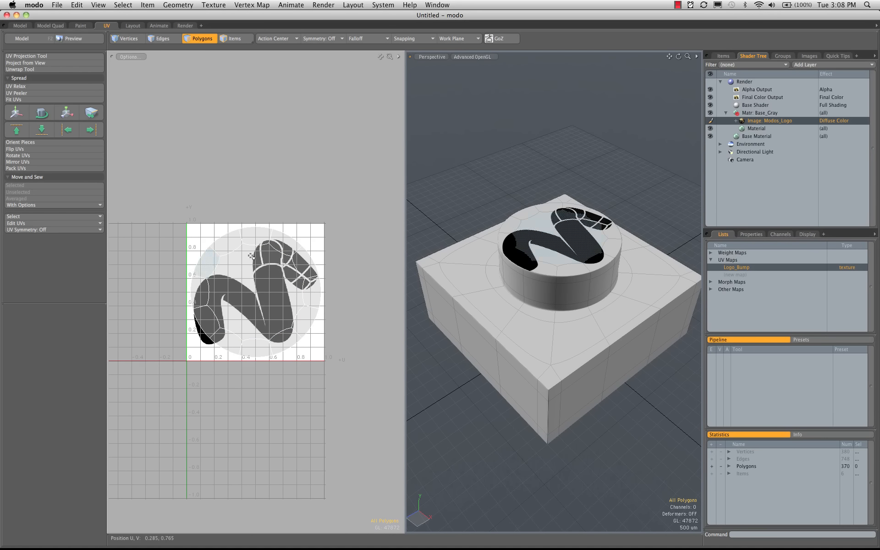
Change the Modos_Logo image layer's effect to Bump and invert the layer
alt+drag(571, 336, 565, 348)
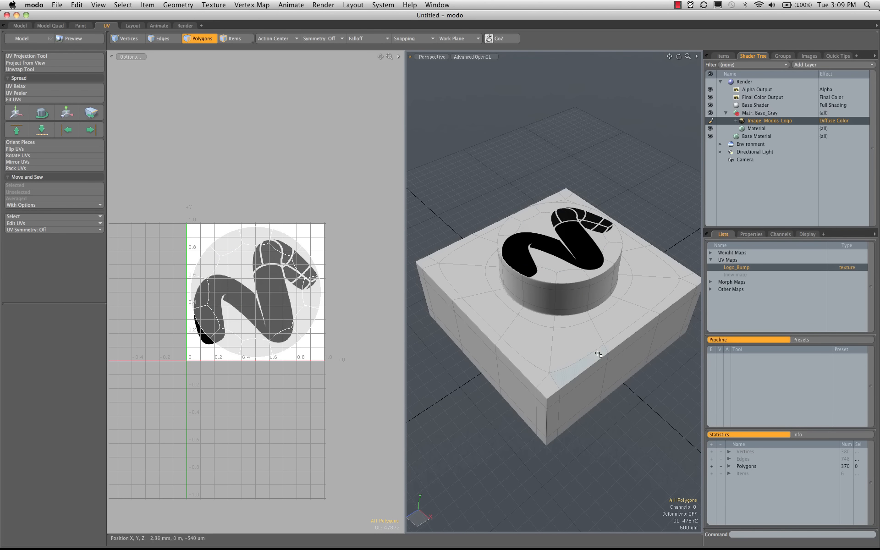
alt+drag(590, 236, 584, 302)
right_click(833, 120)
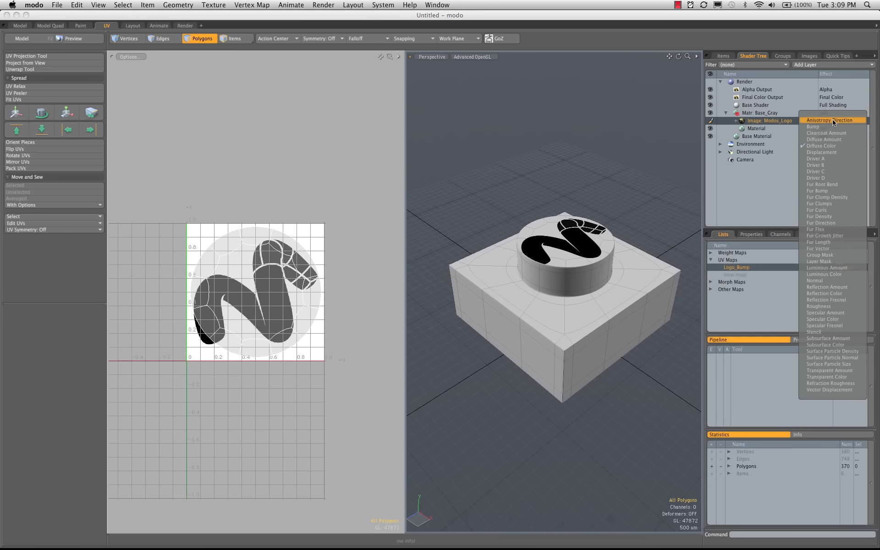
click(830, 126)
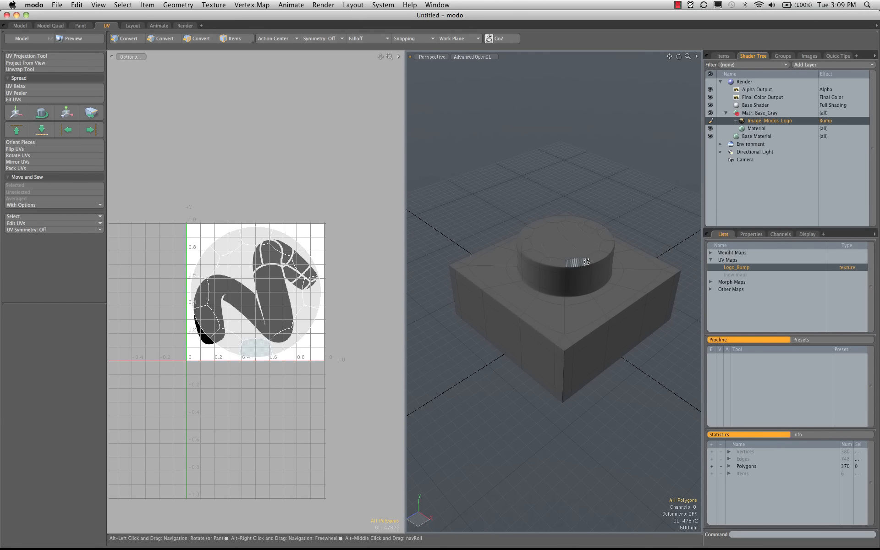
click(750, 234)
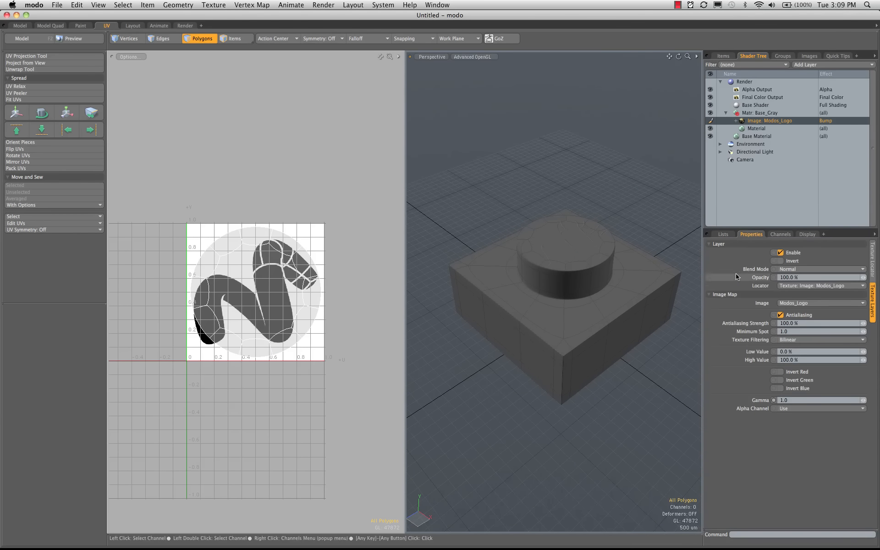
click(780, 260)
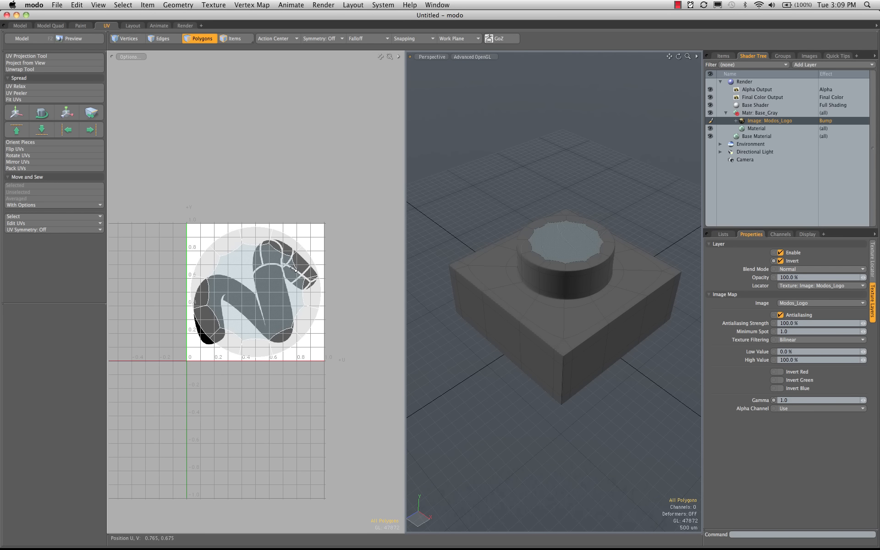
ctrl+alt+drag(558, 251, 617, 248)
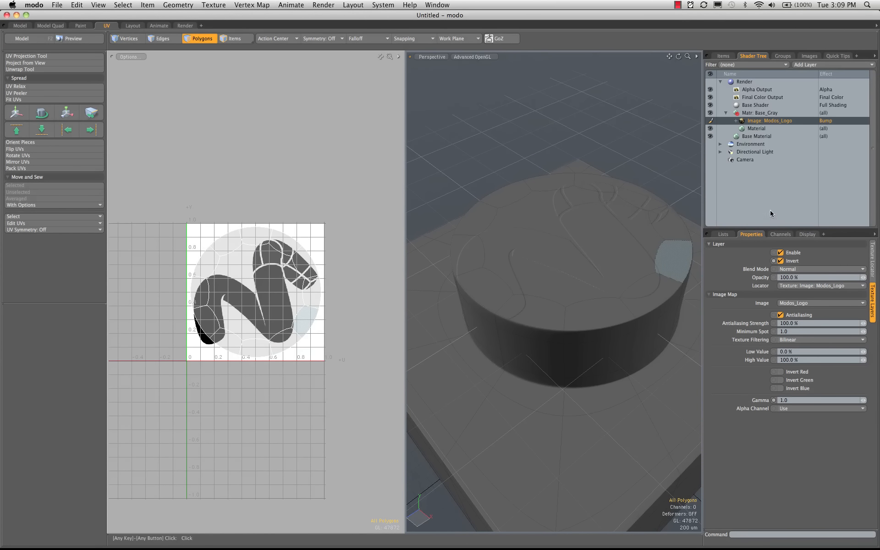
Switch to the Render layout and reframe the render camera on the whole brick and its stud
click(185, 25)
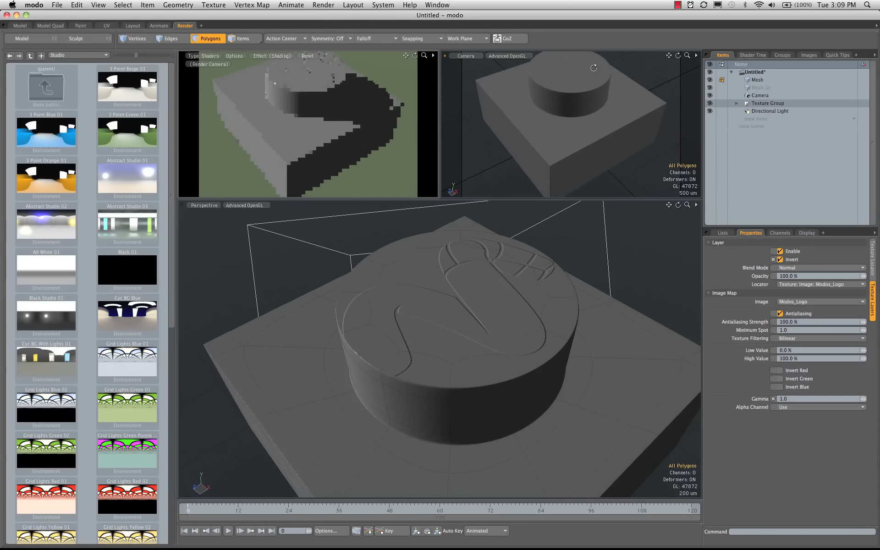
mouse_move(589, 105)
ctrl+alt+mouse_down()
mouse_move(612, 110)
mouse_move(597, 112)
ctrl+alt+mouse_up()
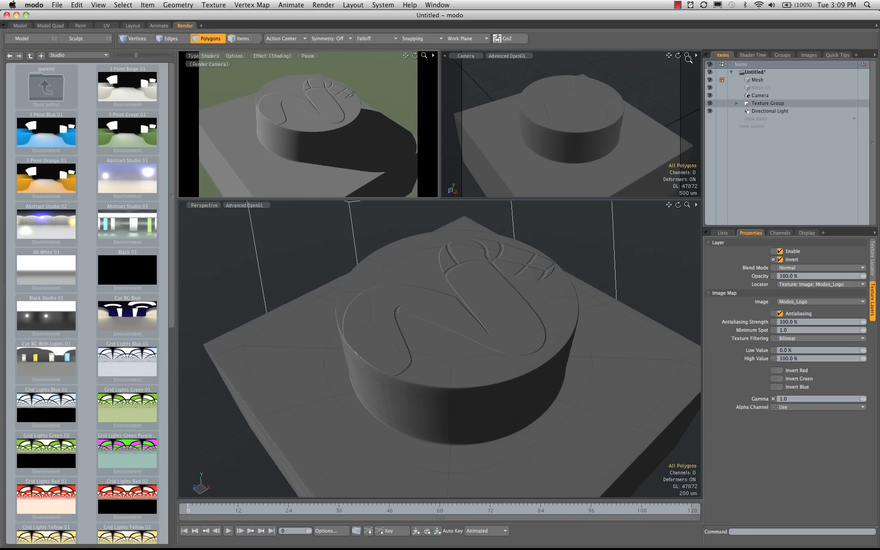
drag(688, 58, 553, 138)
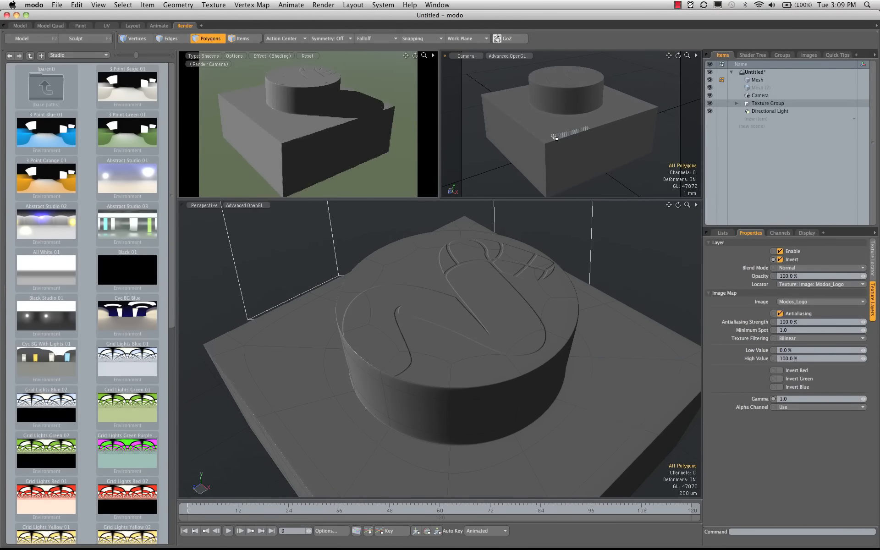